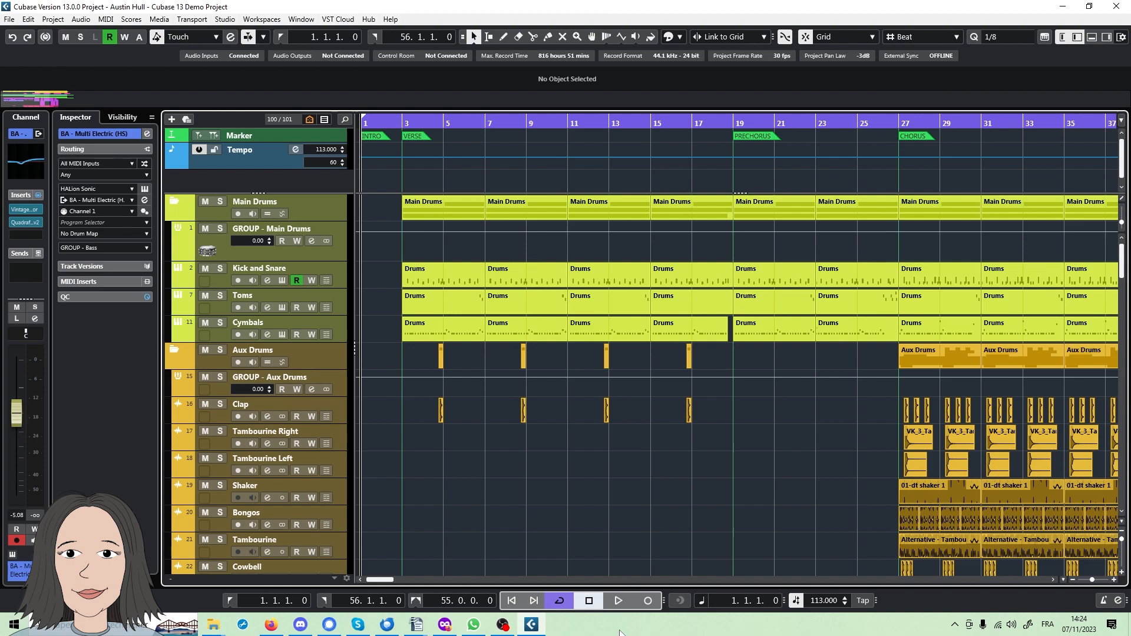
# Step: Close the current project and reopen "Austin Hull - Cubase 13 Demo Project" from the recent projects
pyautogui.moveTo(542, 629)
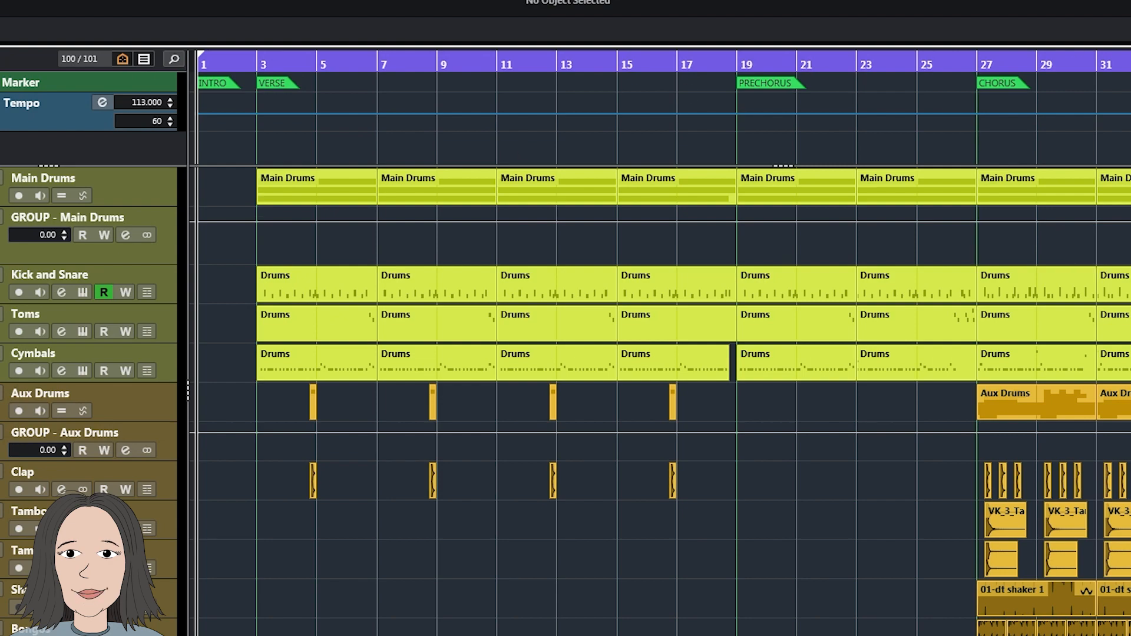
pyautogui.hotkey('ctrl', 'w')
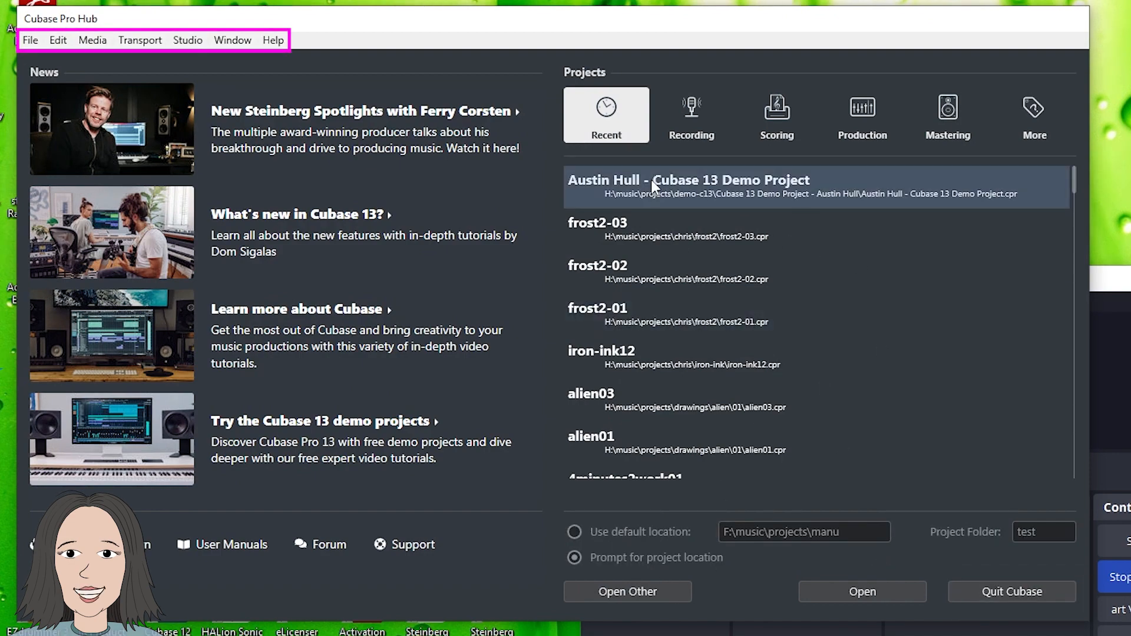
pyautogui.doubleClick(652, 179)
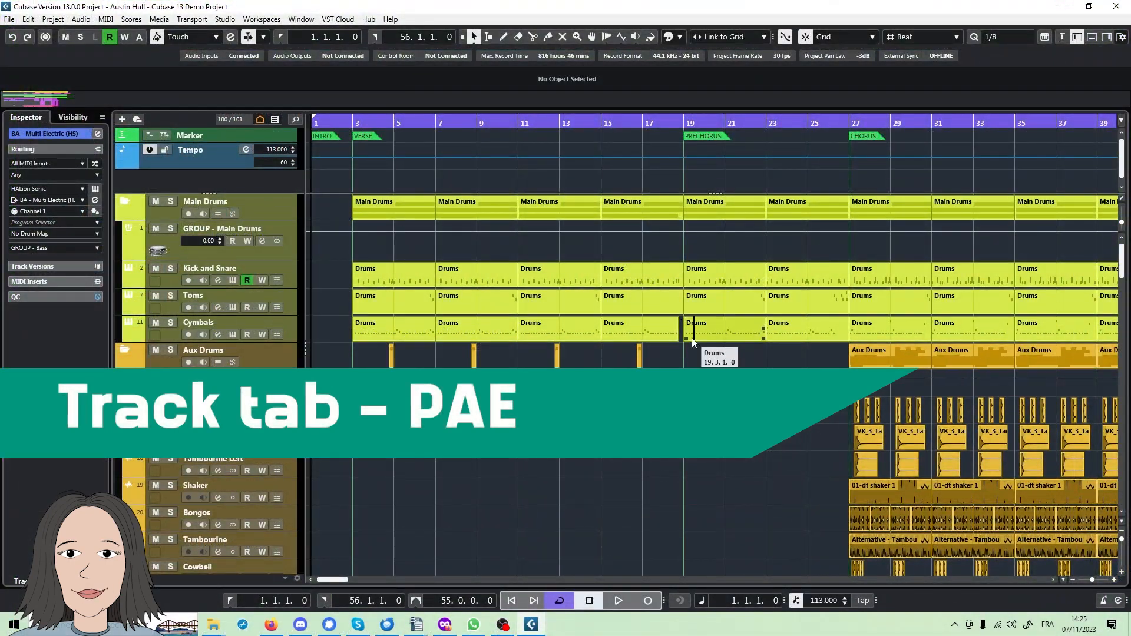
# Step: Show the Chords, Notepad, Inserts, EQ and Sends sections in the Inspector for the Synth_Wave_Crash_Transition_01_NC track
pyautogui.scroll(-4, 224, 424)
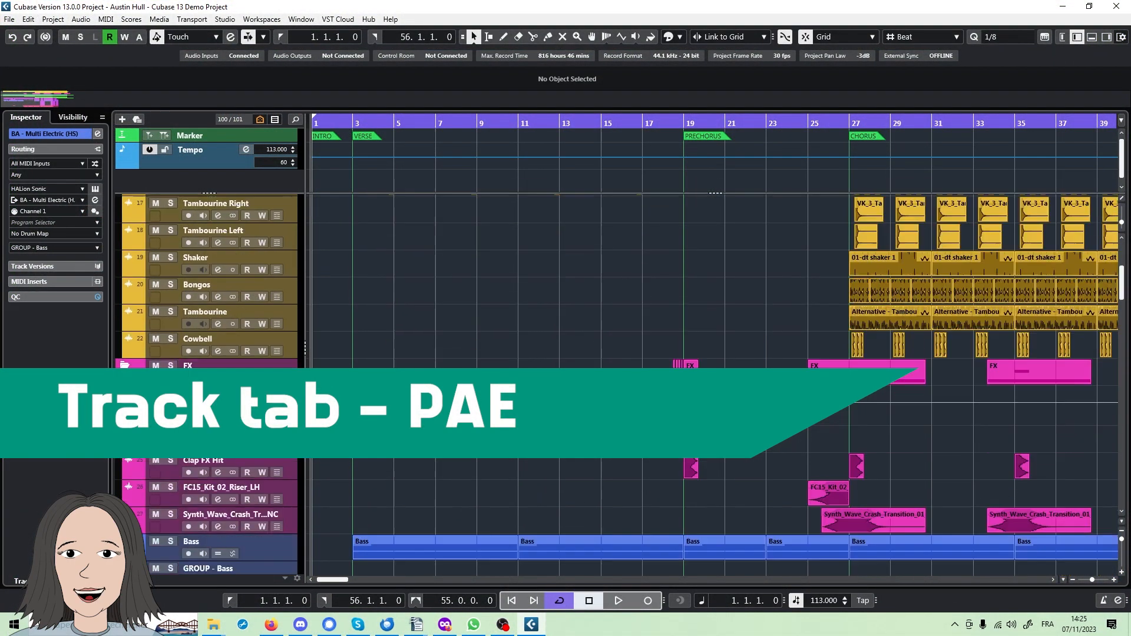
pyautogui.click(224, 440)
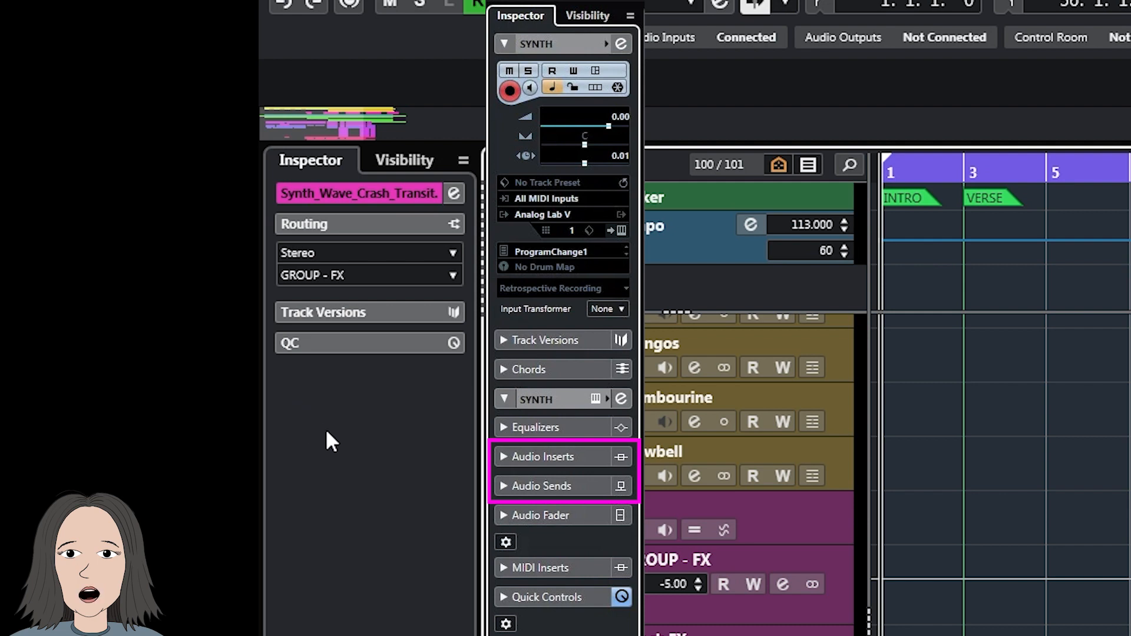
pyautogui.rightClick(306, 406)
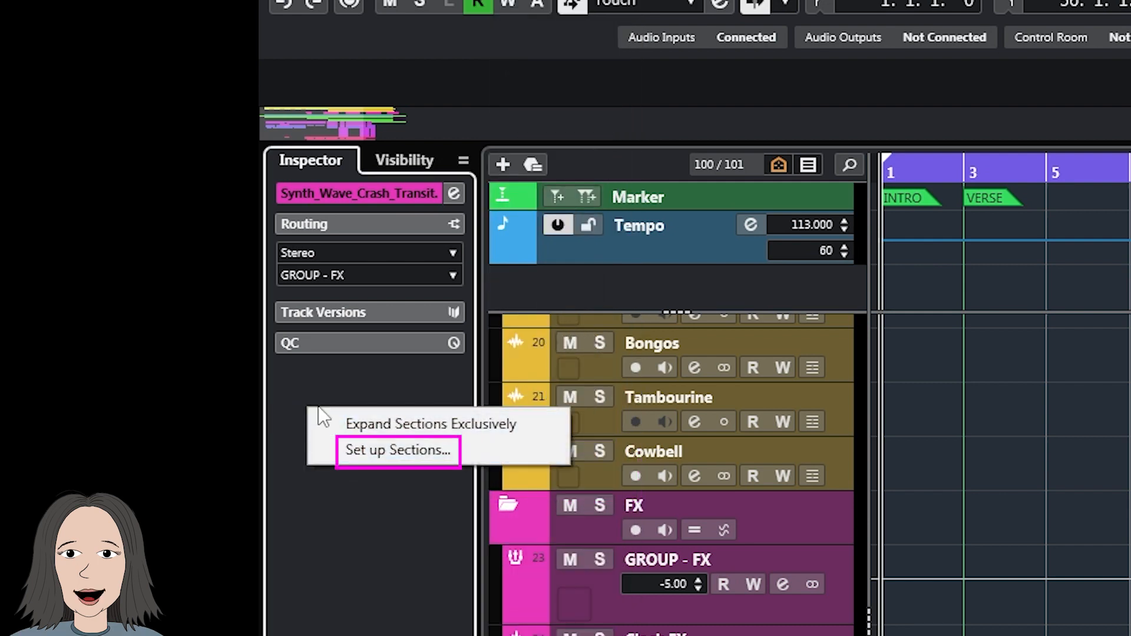
pyautogui.click(358, 481)
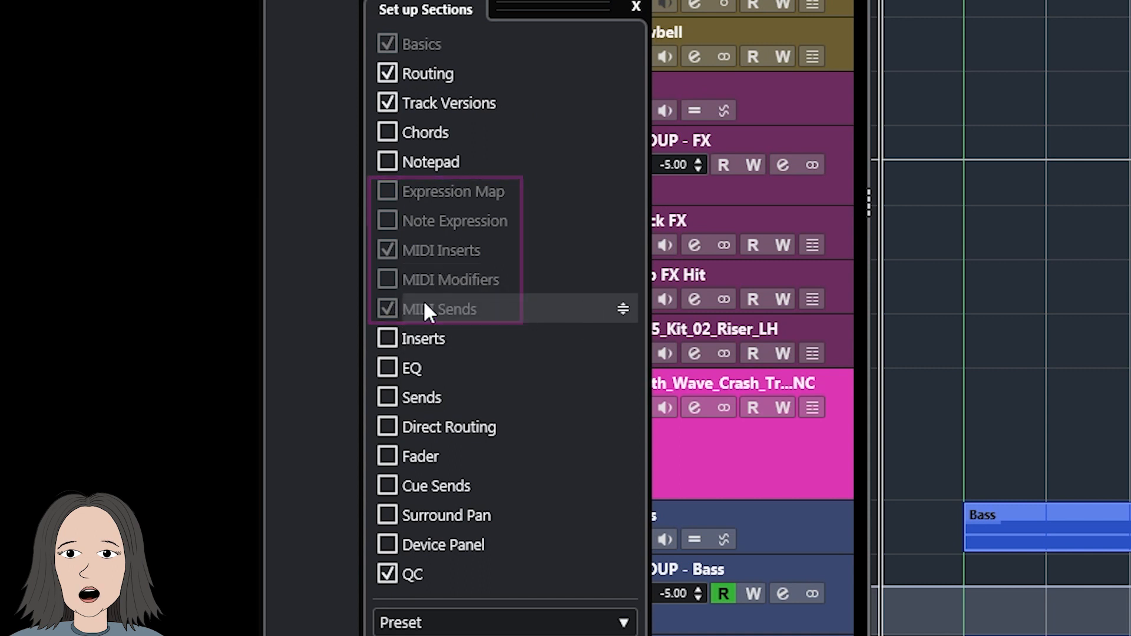
pyautogui.click(387, 132)
pyautogui.click(387, 161)
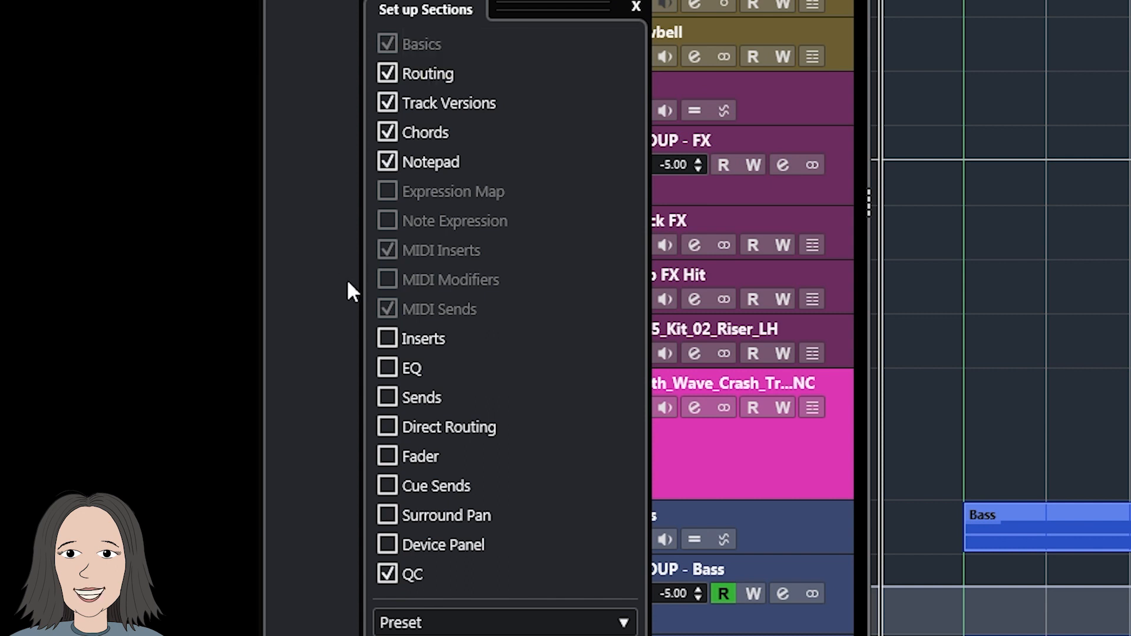
pyautogui.click(383, 337)
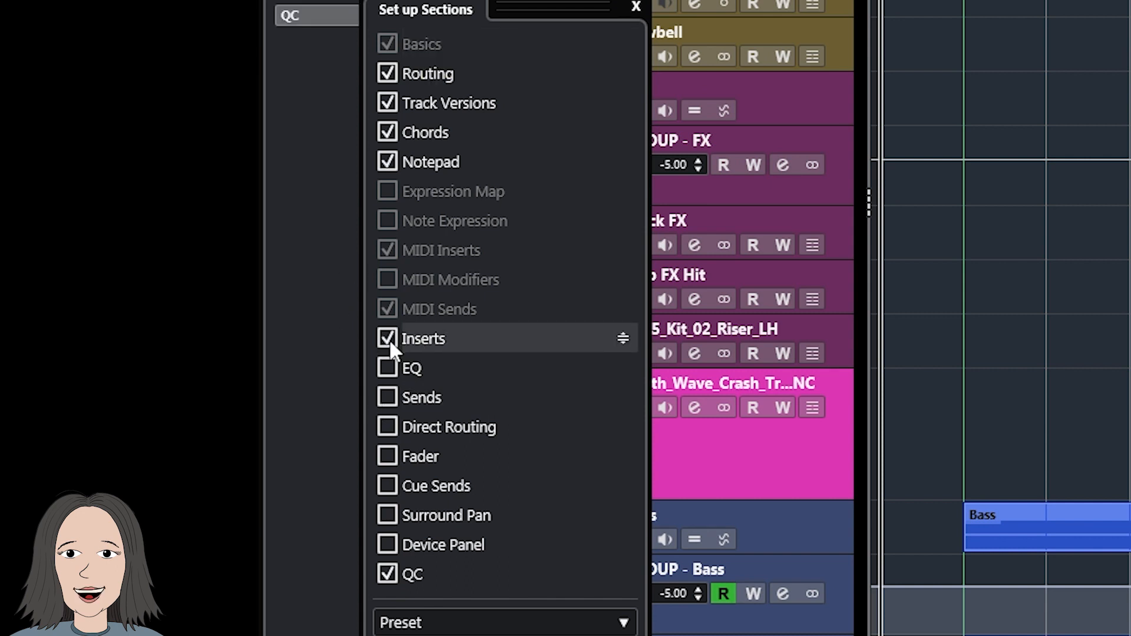
pyautogui.click(384, 395)
pyautogui.click(389, 369)
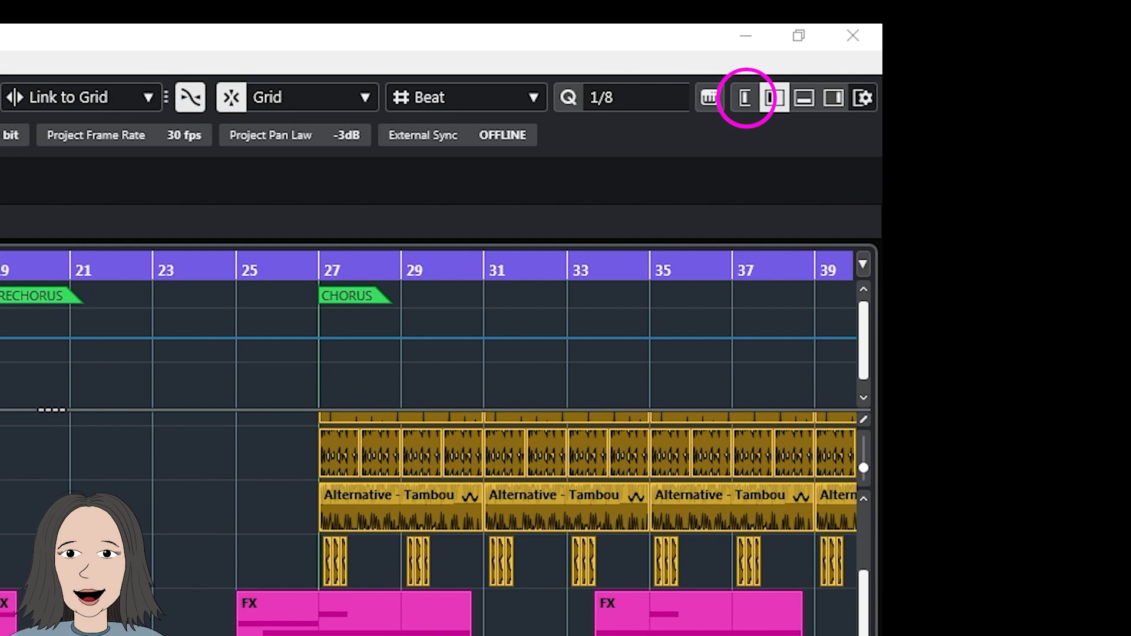
# Step: Show the Channel section beside the Inspector and widen it
pyautogui.click(740, 105)
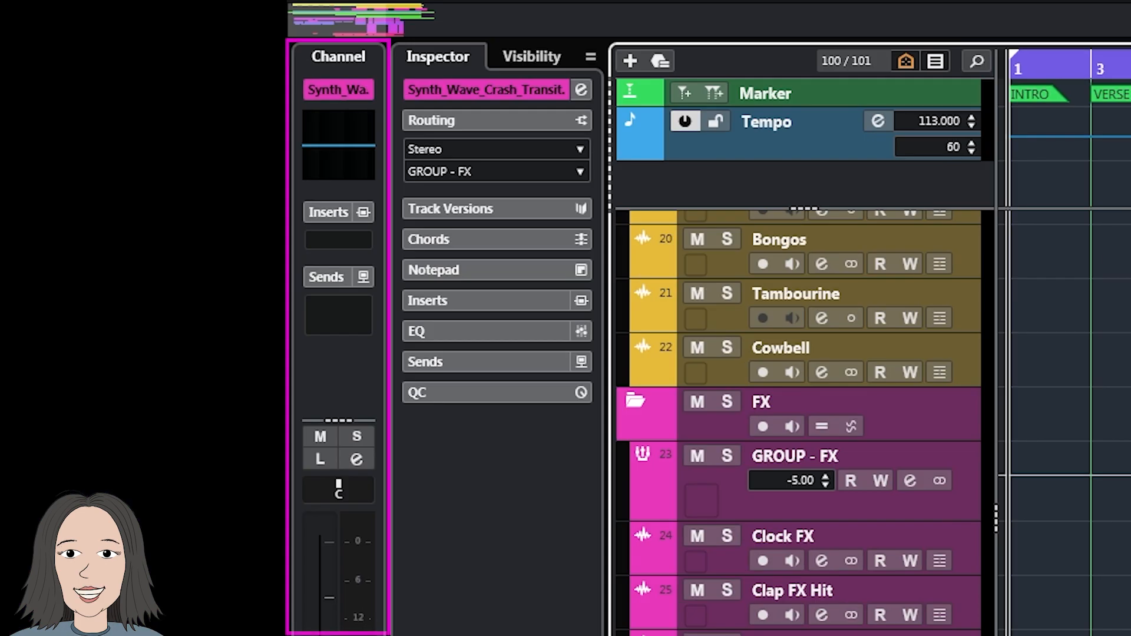
pyautogui.moveTo(389, 414); pyautogui.dragTo(448, 396)
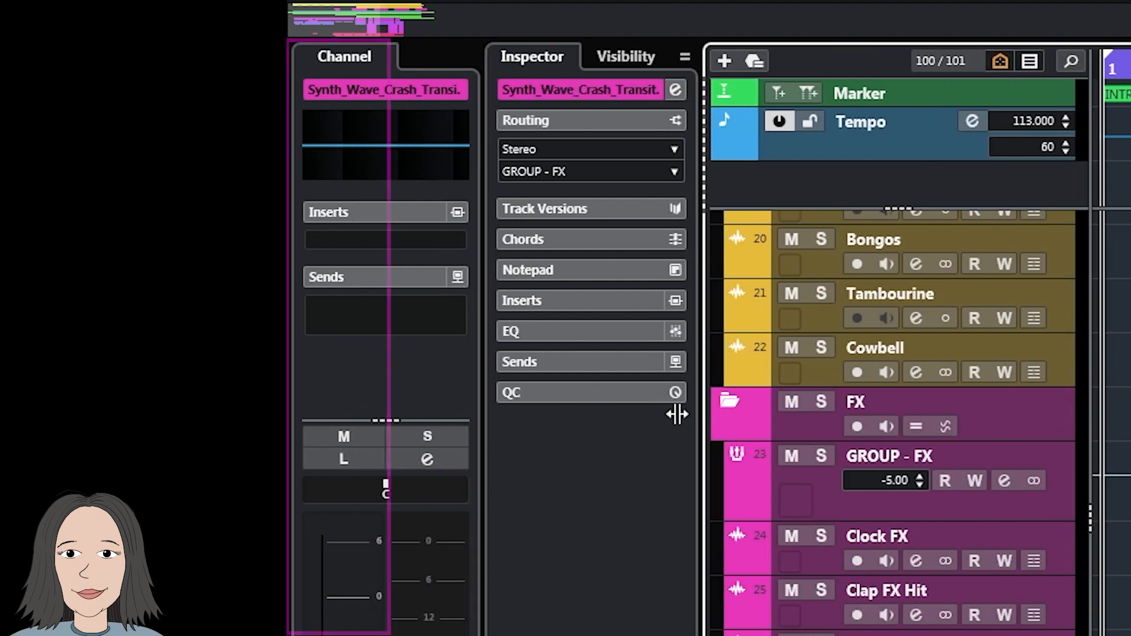
pyautogui.moveTo(701, 437); pyautogui.dragTo(663, 462)
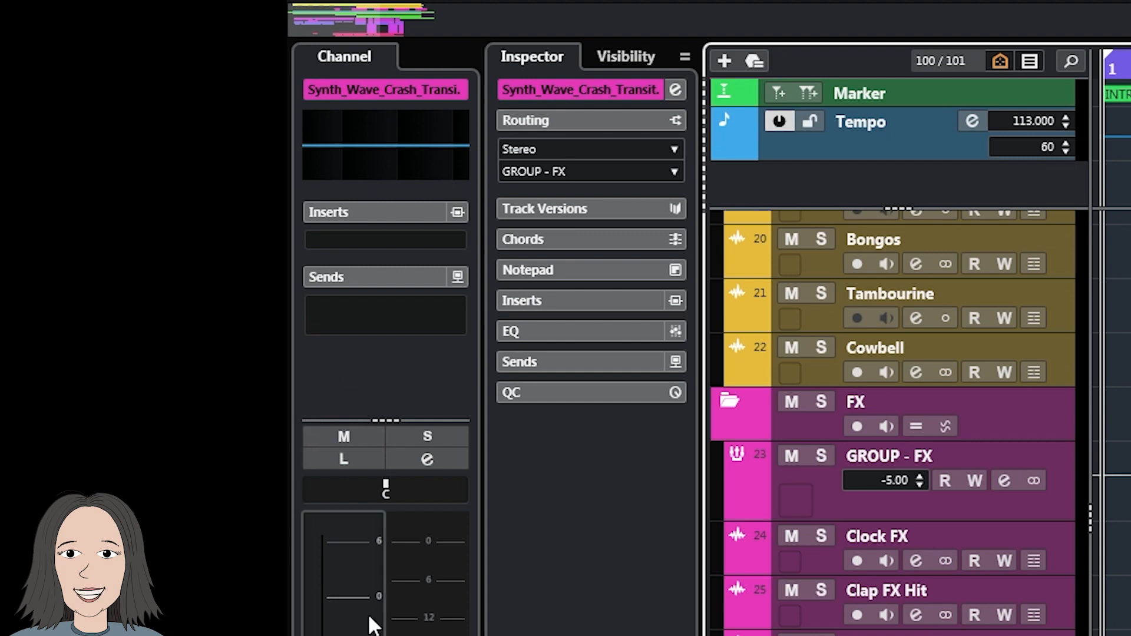
# Step: View the full channel settings of the Synth_Wave_Crash_Transition_01_NC track and close them again
pyautogui.scroll(-3, 893, 422)
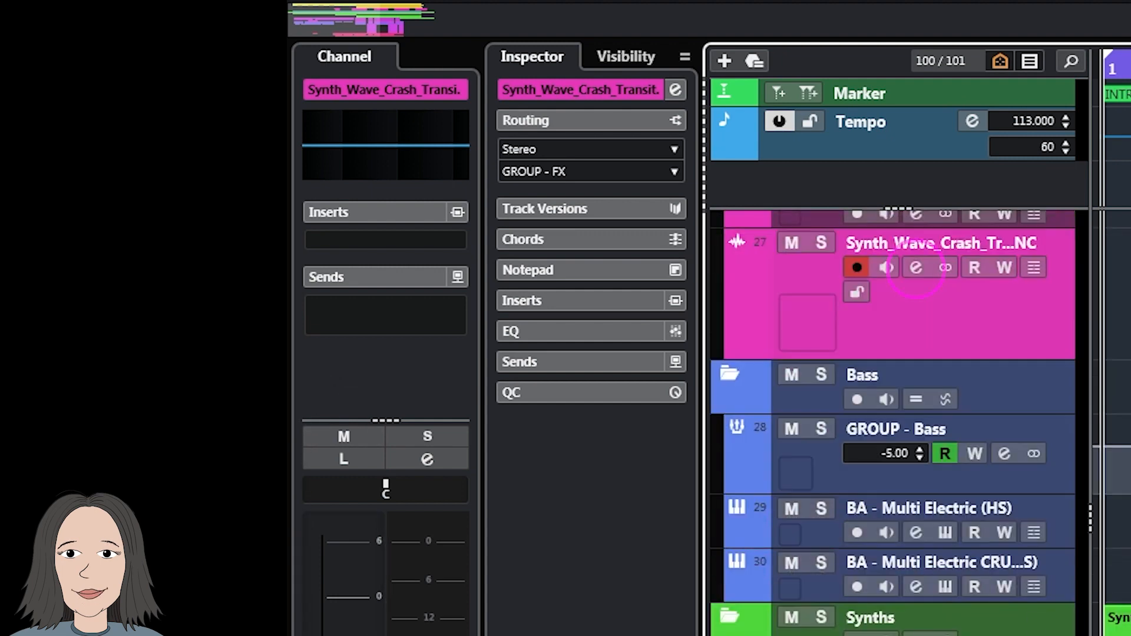
pyautogui.scroll(3, 924, 397)
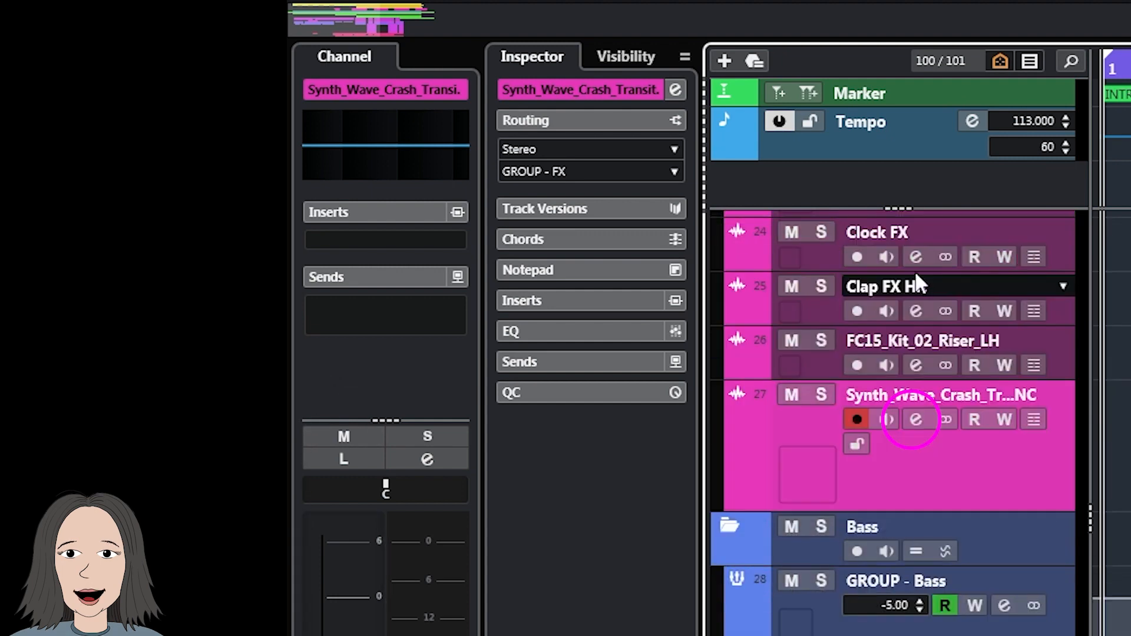
pyautogui.click(914, 420)
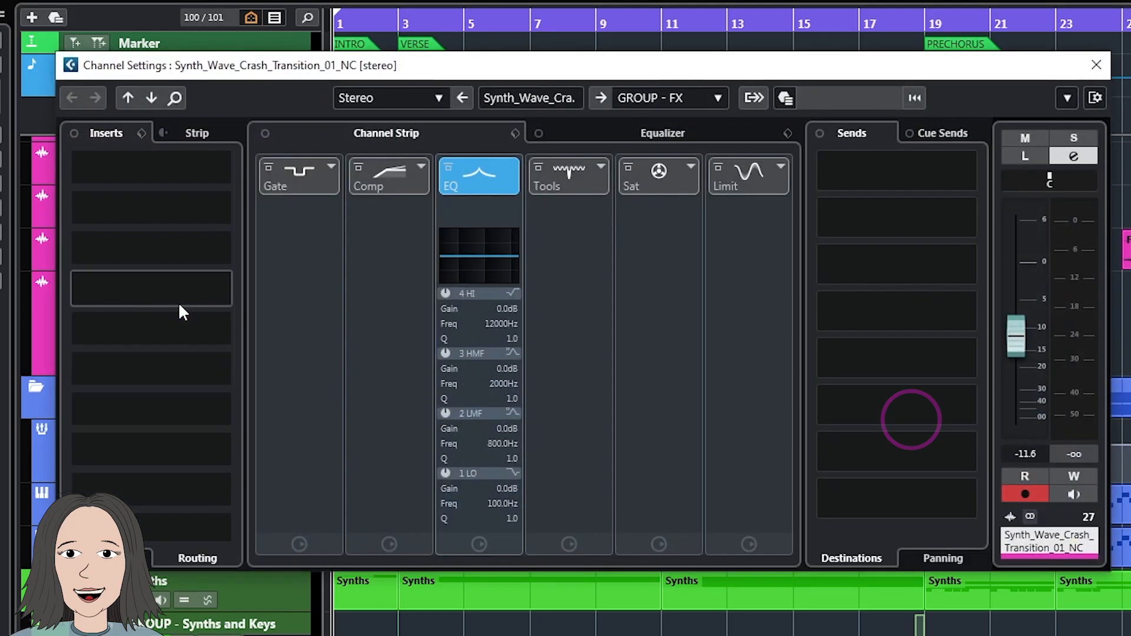
pyautogui.click(1096, 65)
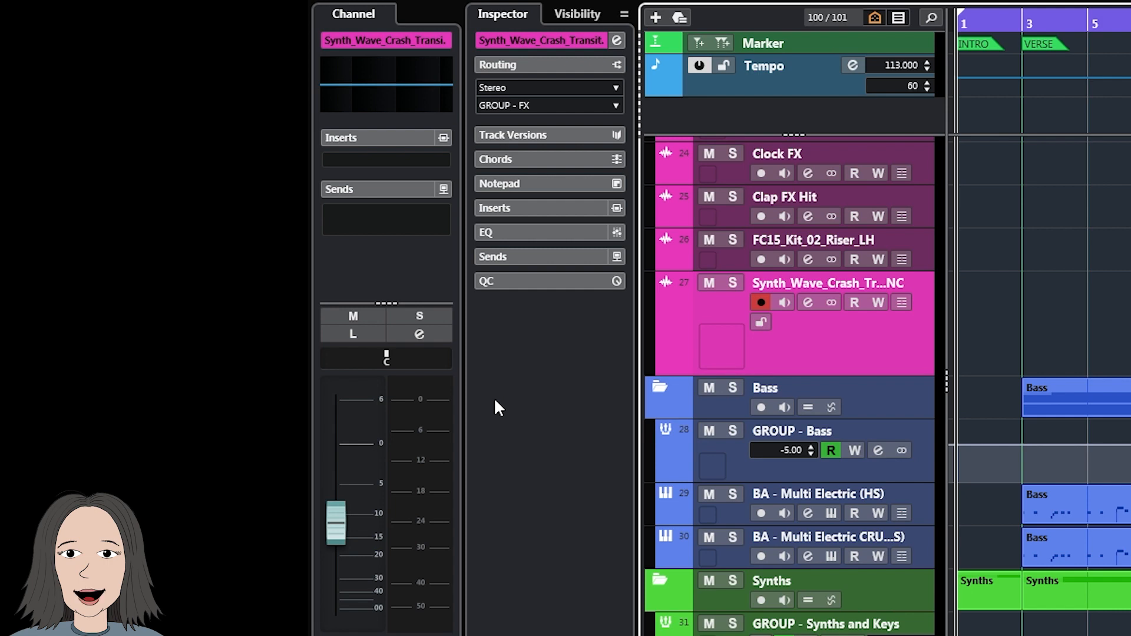
# Step: Add the EQ and Strip sections to the Channel section through its section setup
pyautogui.rightClick(342, 252)
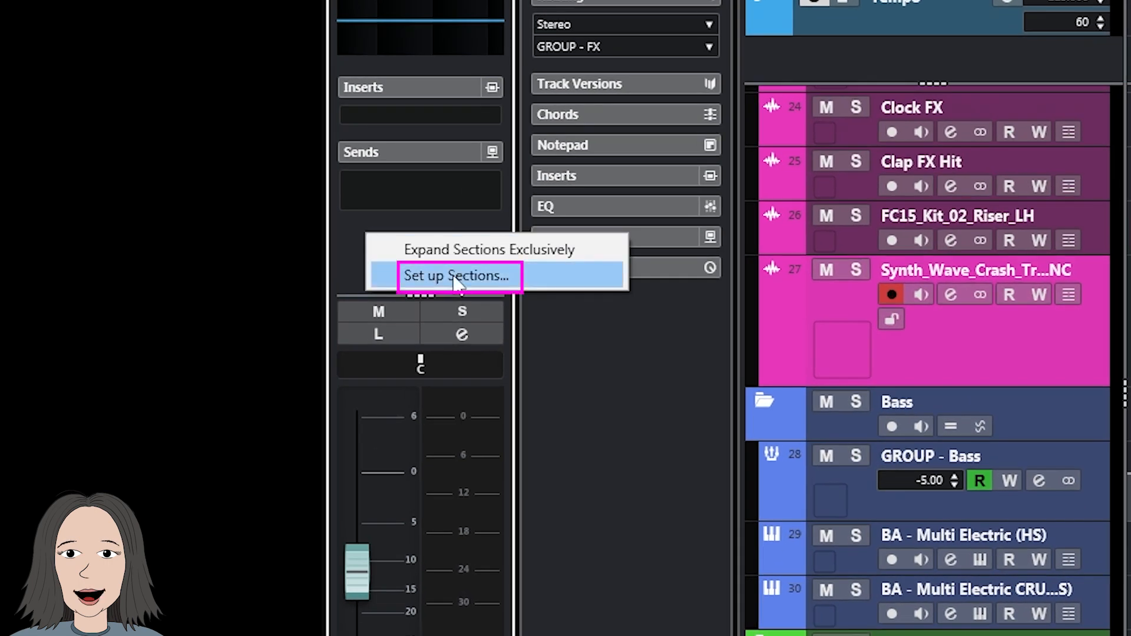
pyautogui.click(456, 276)
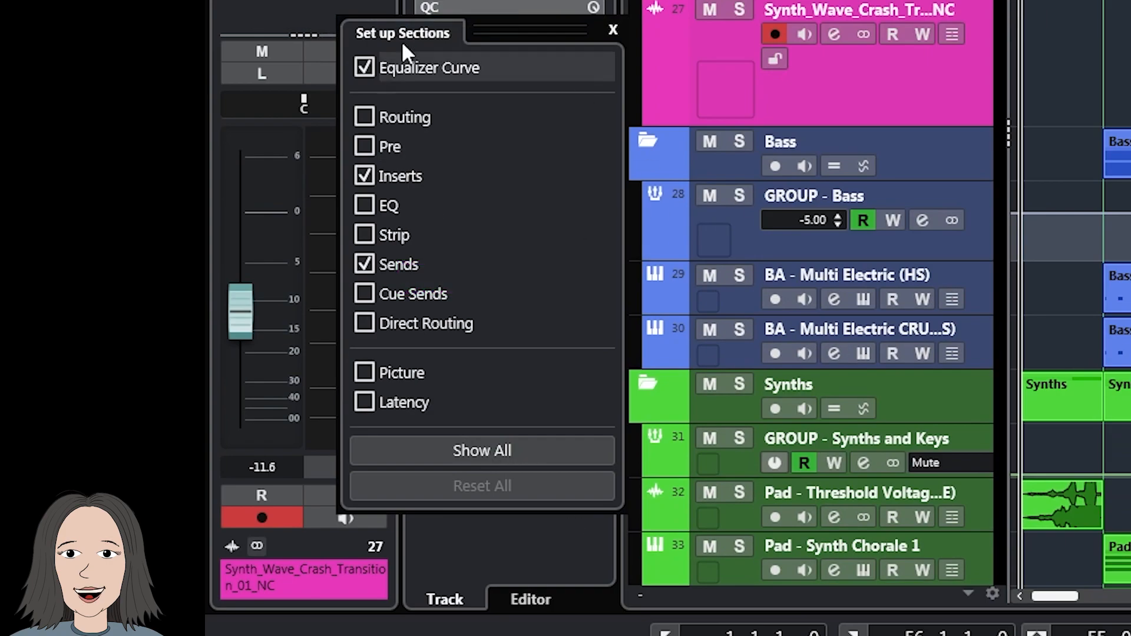
pyautogui.click(480, 461)
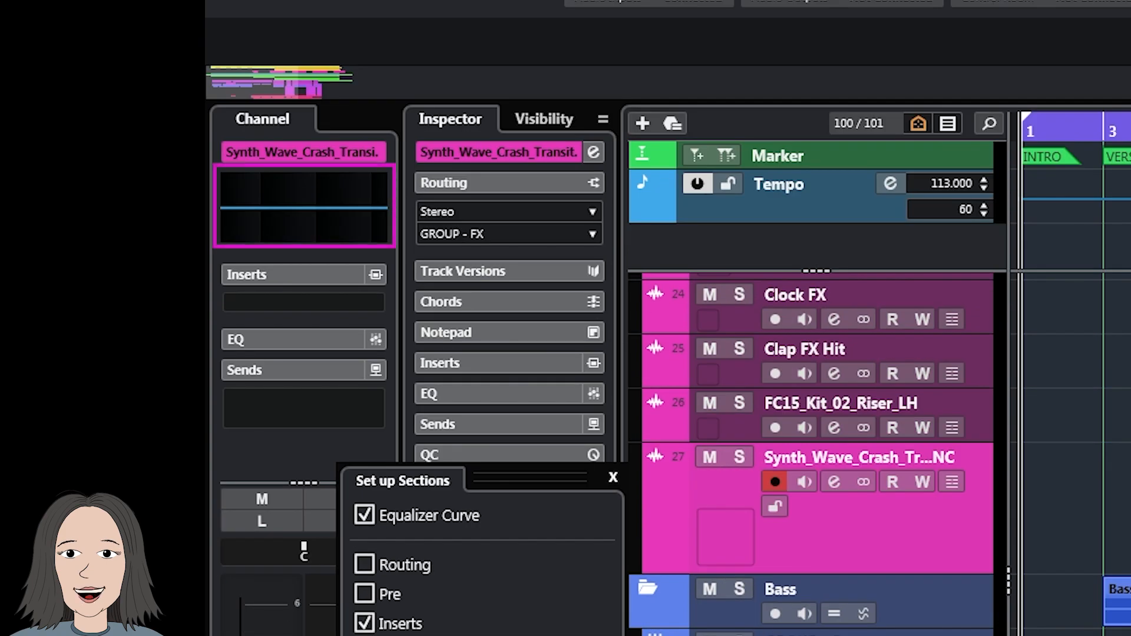
pyautogui.click(365, 231)
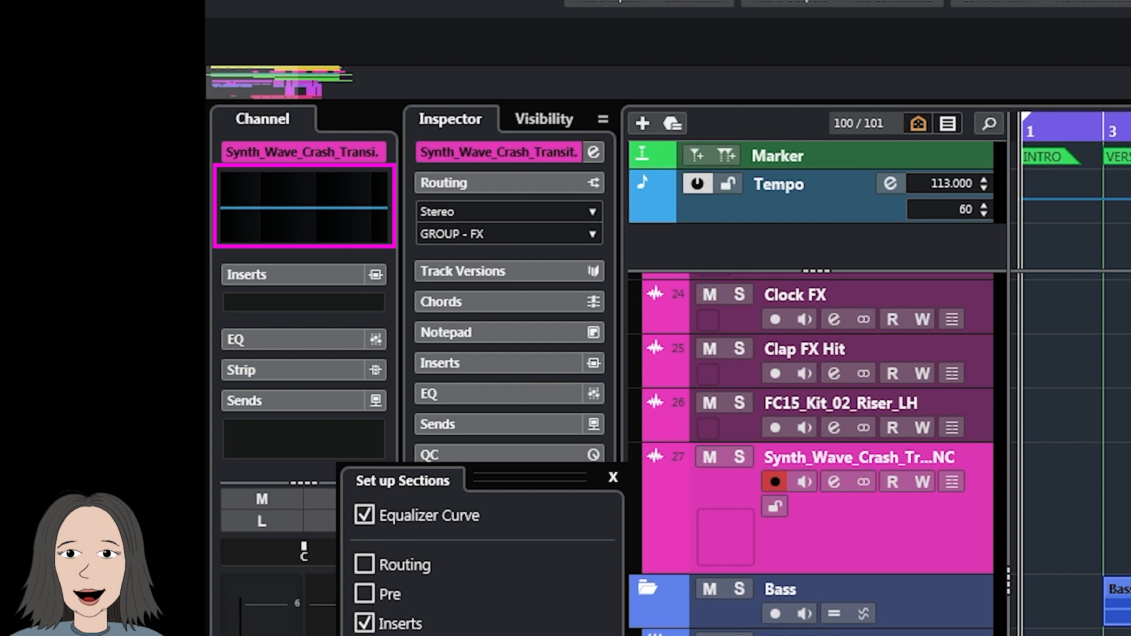
pyautogui.press('Escape')
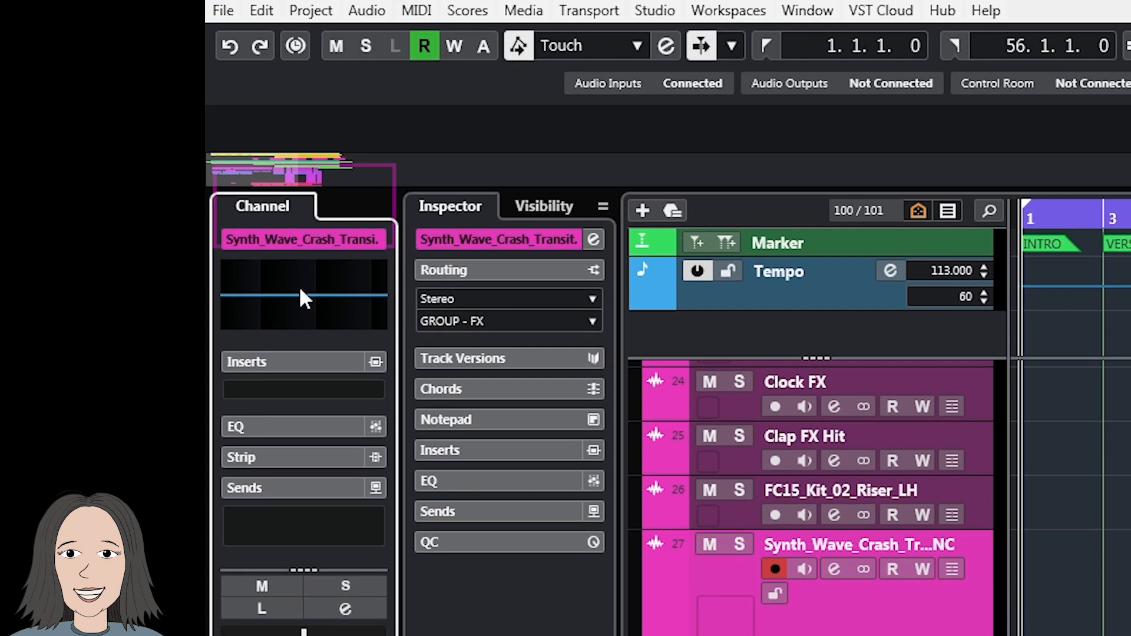
# Step: Expand the channel's Strip section and examine its modules, starting with Gate
pyautogui.click(298, 198)
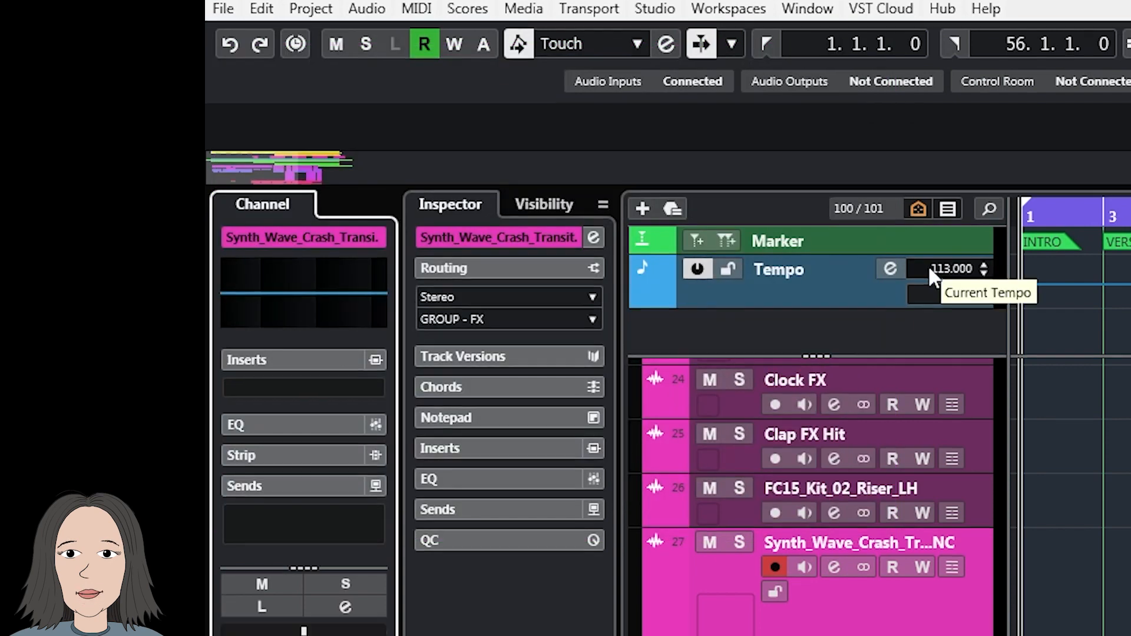
pyautogui.click(238, 455)
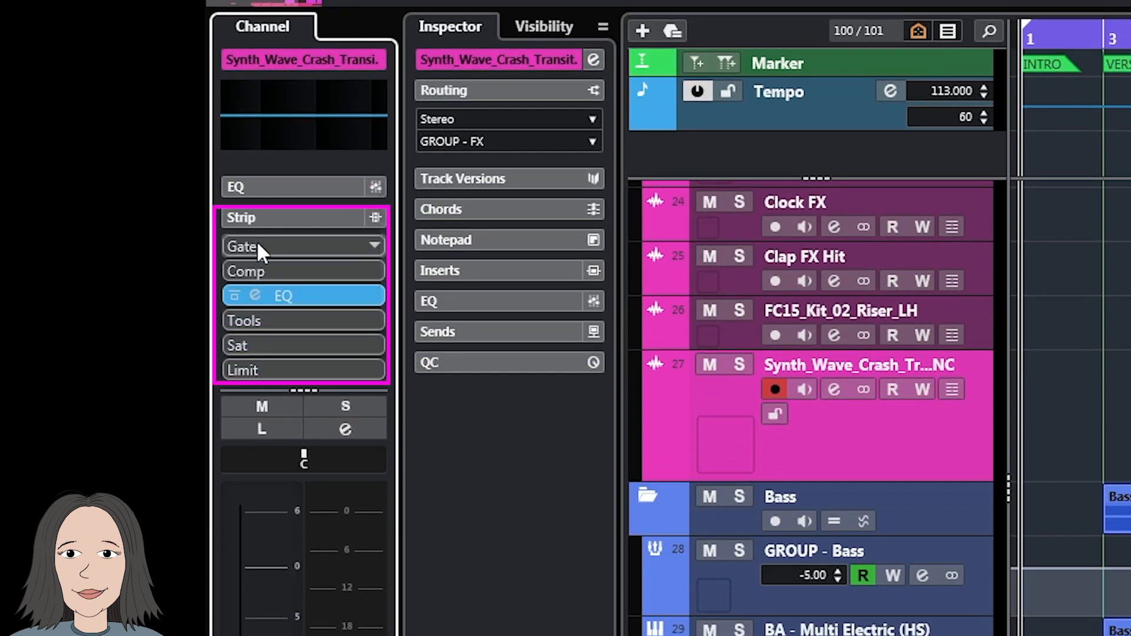
pyautogui.click(256, 241)
pyautogui.click(297, 248)
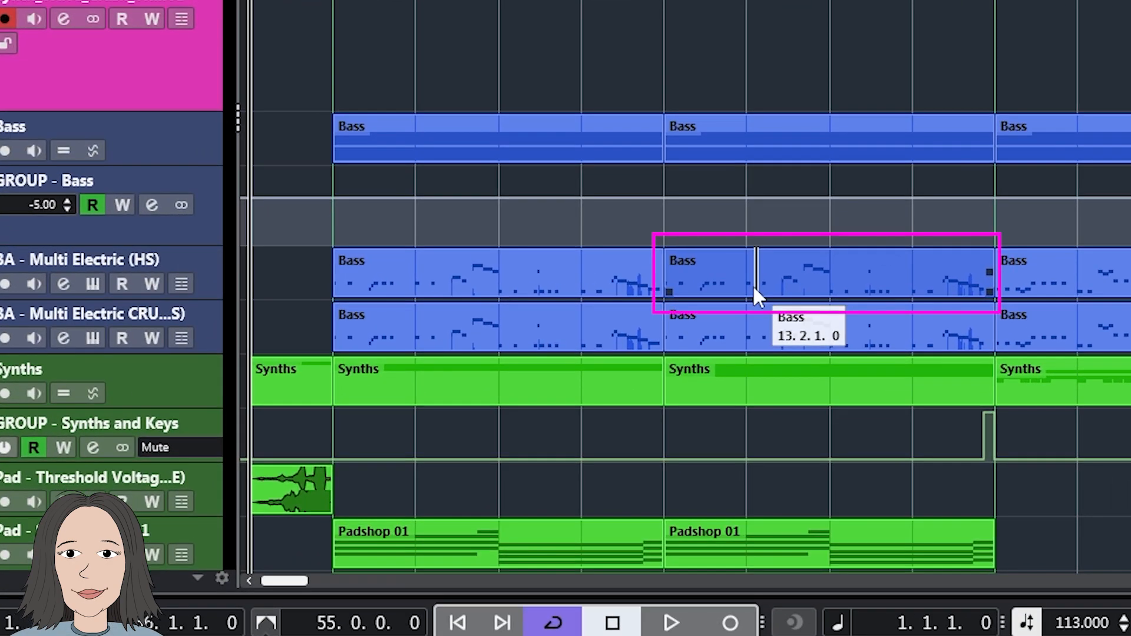
# Step: Open the second Bass part on the BA - Multi Electric (HS) track in a separate Key Editor window
pyautogui.click(755, 290)
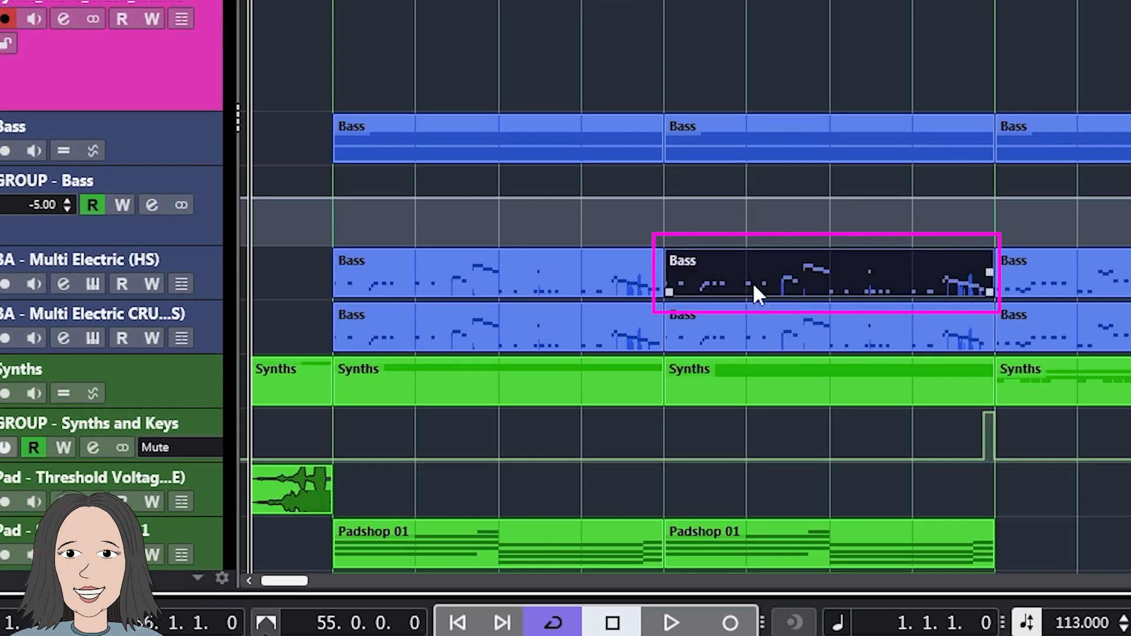
pyautogui.doubleClick(754, 287)
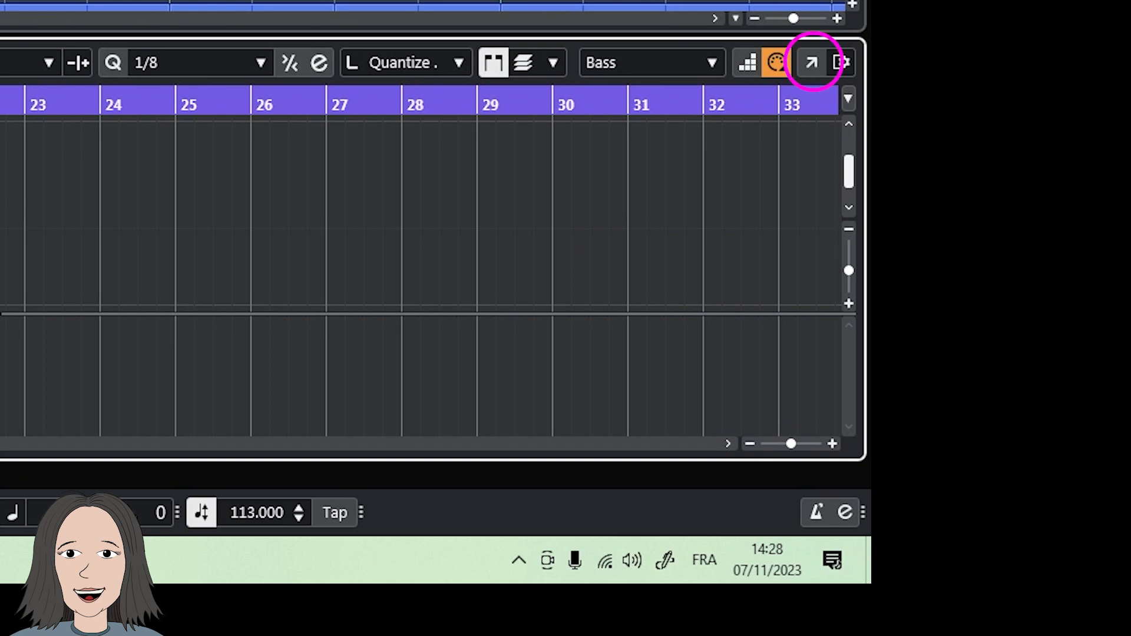
pyautogui.click(810, 72)
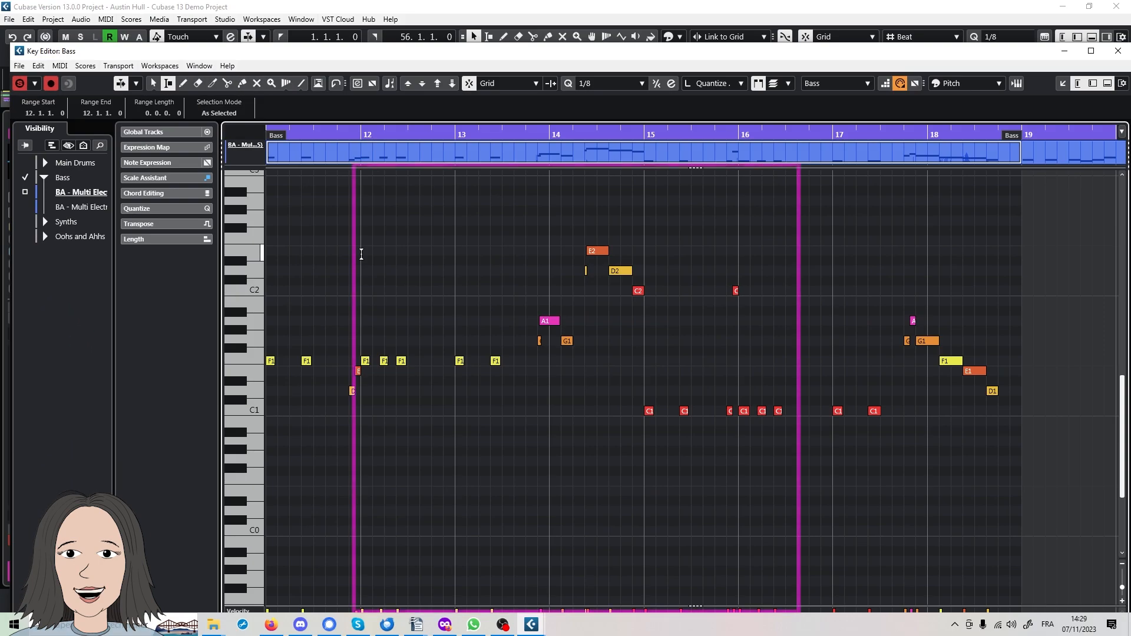
# Step: Range-select the notes from 12.1.1.0 to 16.2.3.0, and box-select the notes from just before bar 12 to bar 15 with Object Selection
pyautogui.moveTo(359, 252); pyautogui.dragTo(773, 321)
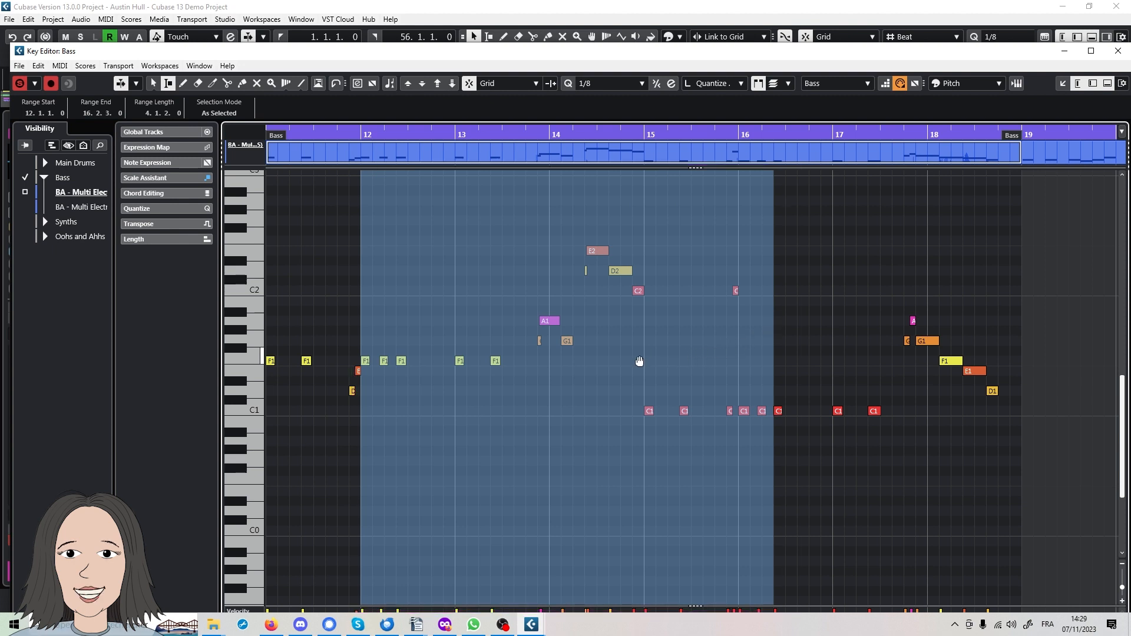
pyautogui.click(152, 84)
pyautogui.moveTo(349, 456); pyautogui.dragTo(652, 240)
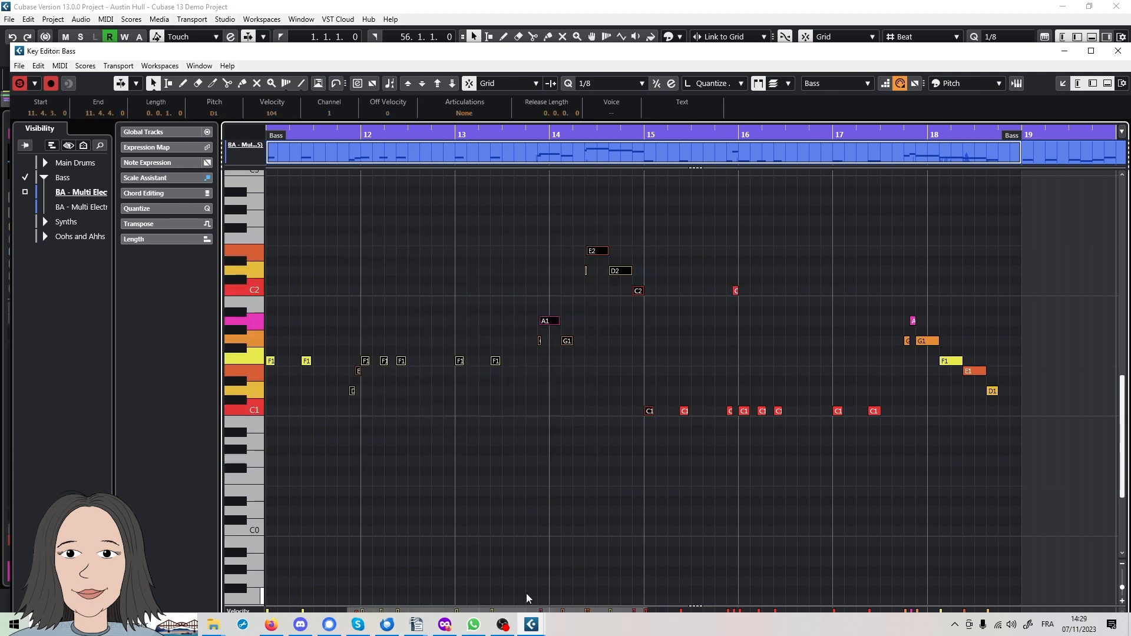
# Step: Return to Range Selection and move the selected range with its notes one bar later, starting at 13.1.1.0
pyautogui.click(167, 84)
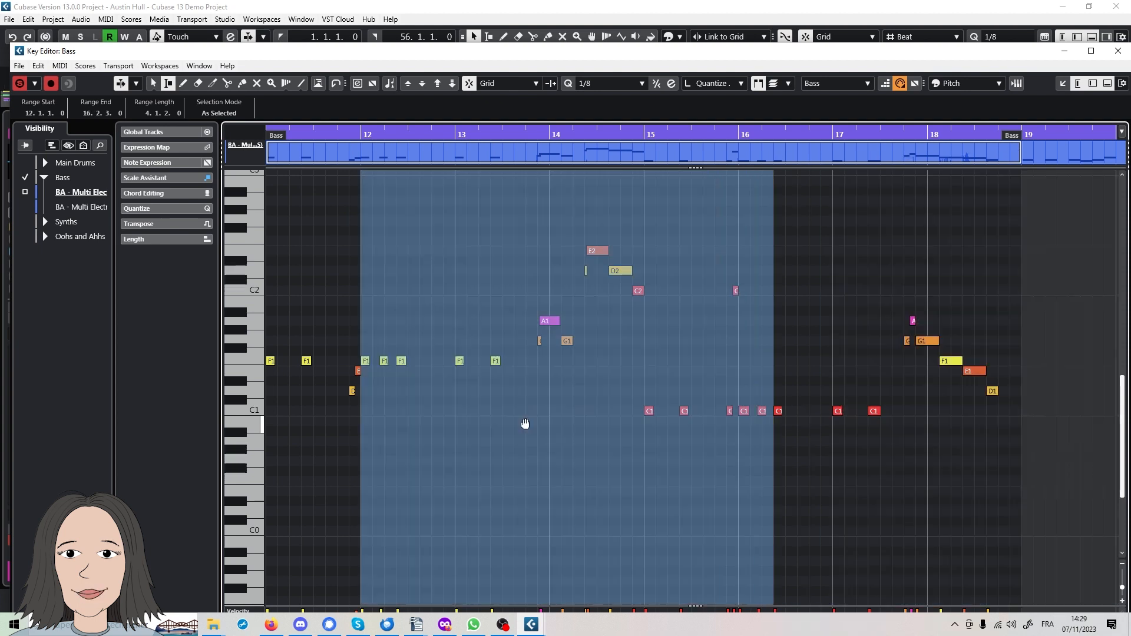
pyautogui.moveTo(519, 392); pyautogui.dragTo(609, 384)
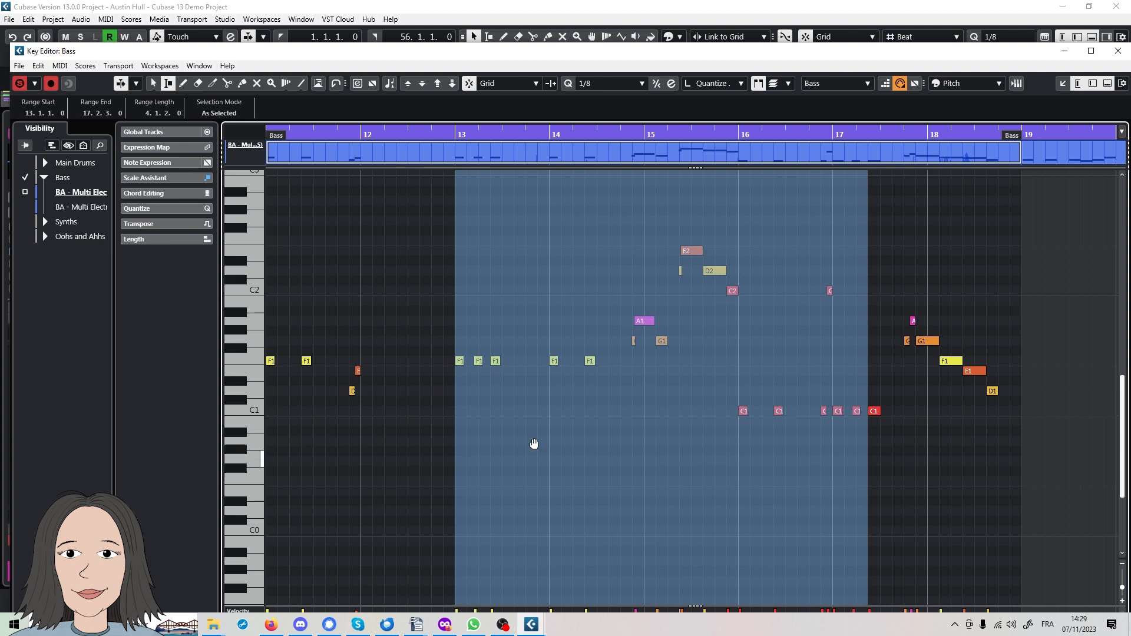
# Step: Enlarge the Velocity controller lane and select a range in it from just before bar 12 to just after bar 14
pyautogui.moveTo(695, 607); pyautogui.dragTo(695, 466)
pyautogui.moveTo(351, 526); pyautogui.dragTo(558, 529)
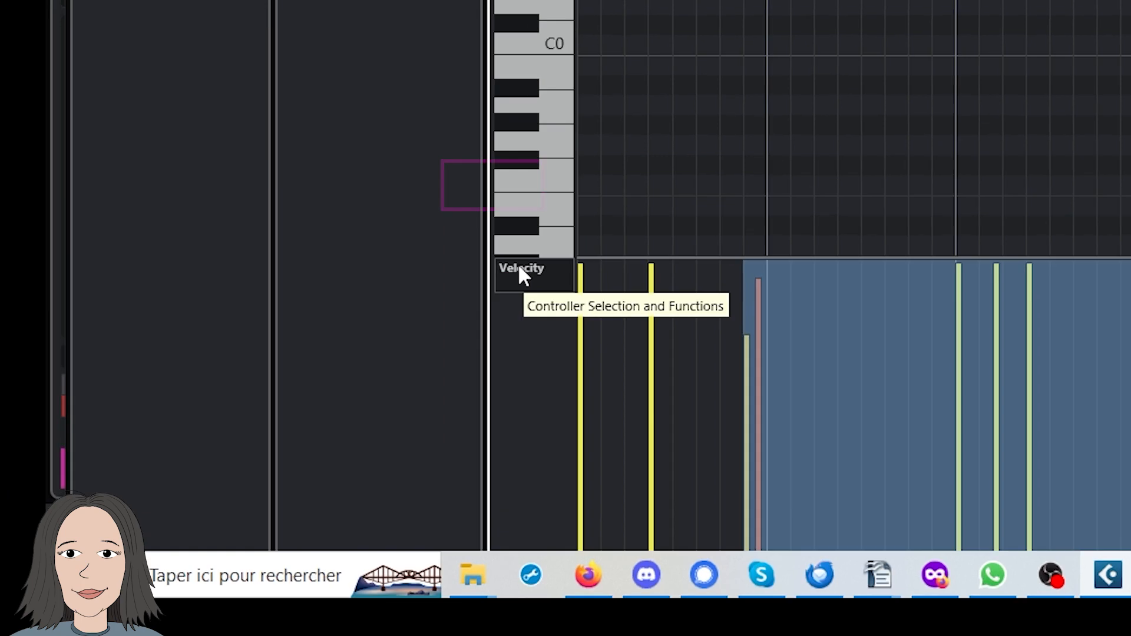
# Step: Switch the controller lane from Velocity to CC 1 (Modulation)
pyautogui.click(478, 179)
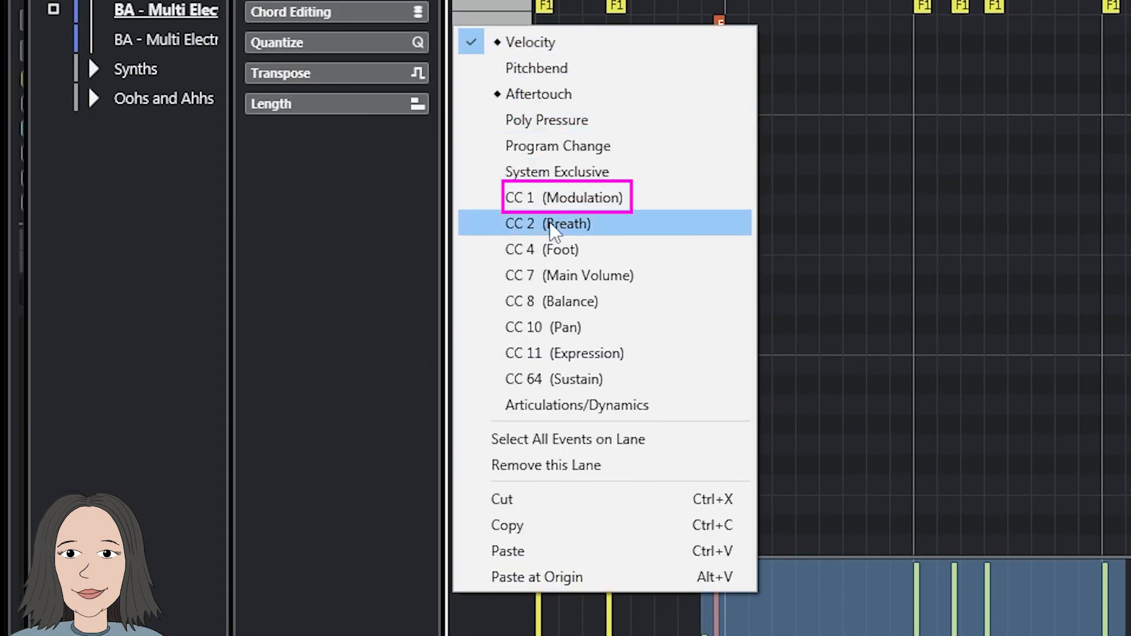
pyautogui.click(546, 199)
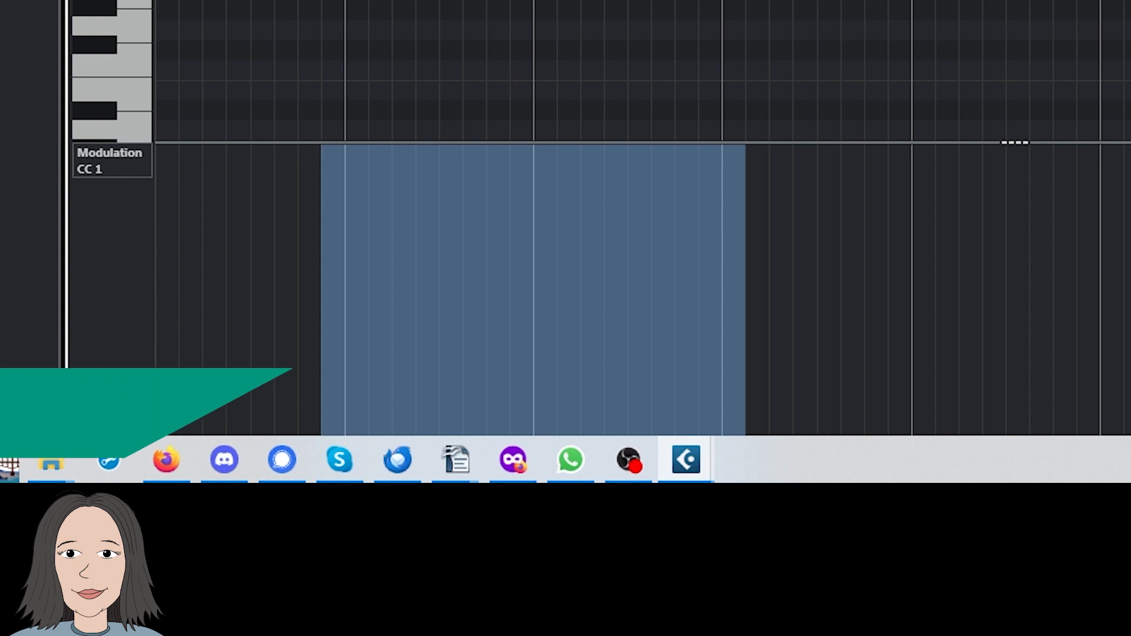
# Step: Draw a rising and falling CC 1 modulation curve across the controller lane and shift the range-selected section of it slightly later
pyautogui.moveTo(368, 360)
pyautogui.mouseDown()
pyautogui.moveTo(417, 343)
pyautogui.moveTo(1129, 287)
pyautogui.mouseUp()
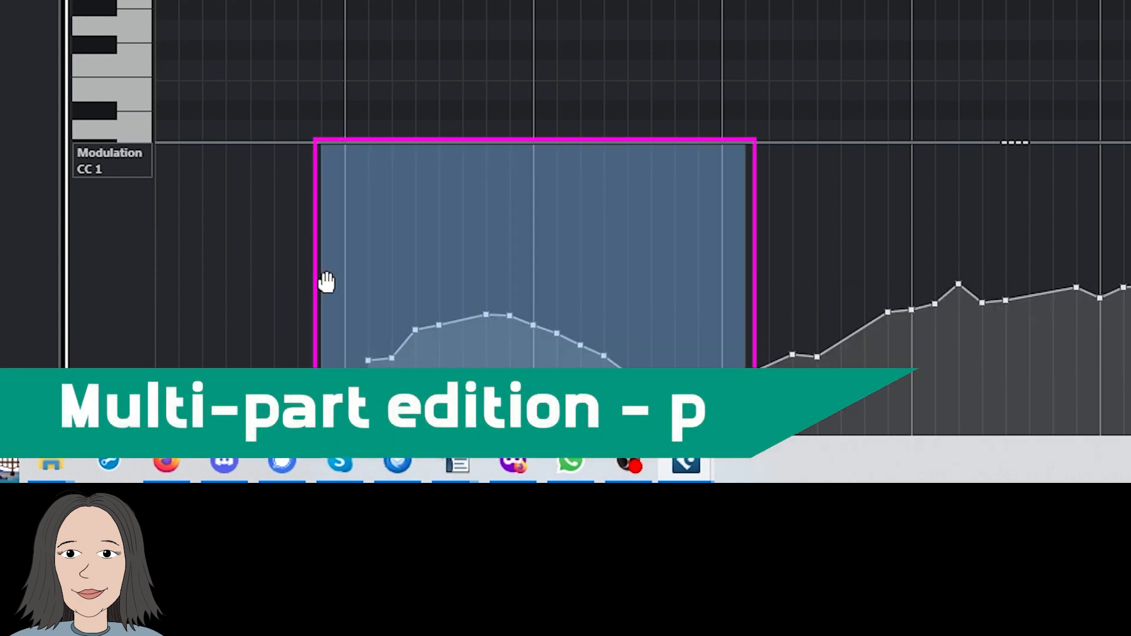
pyautogui.moveTo(557, 253); pyautogui.dragTo(594, 253)
pyautogui.moveTo(791, 362); pyautogui.dragTo(959, 362)
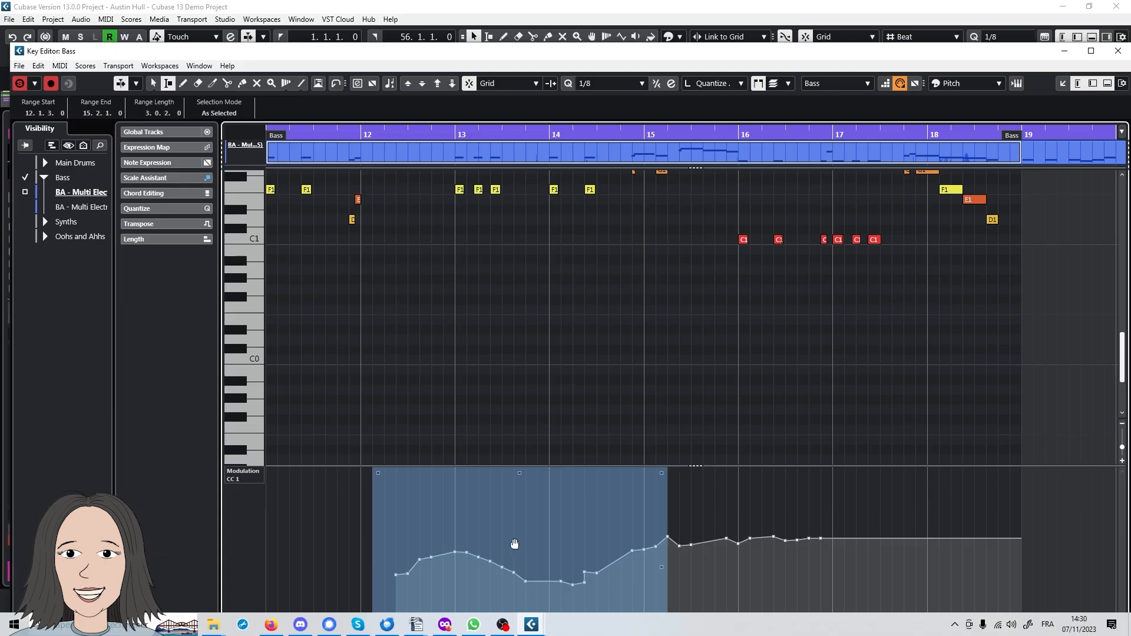
pyautogui.moveTo(514, 543)
pyautogui.mouseDown()
pyautogui.moveTo(568, 536)
pyautogui.moveTo(525, 545)
pyautogui.mouseUp()
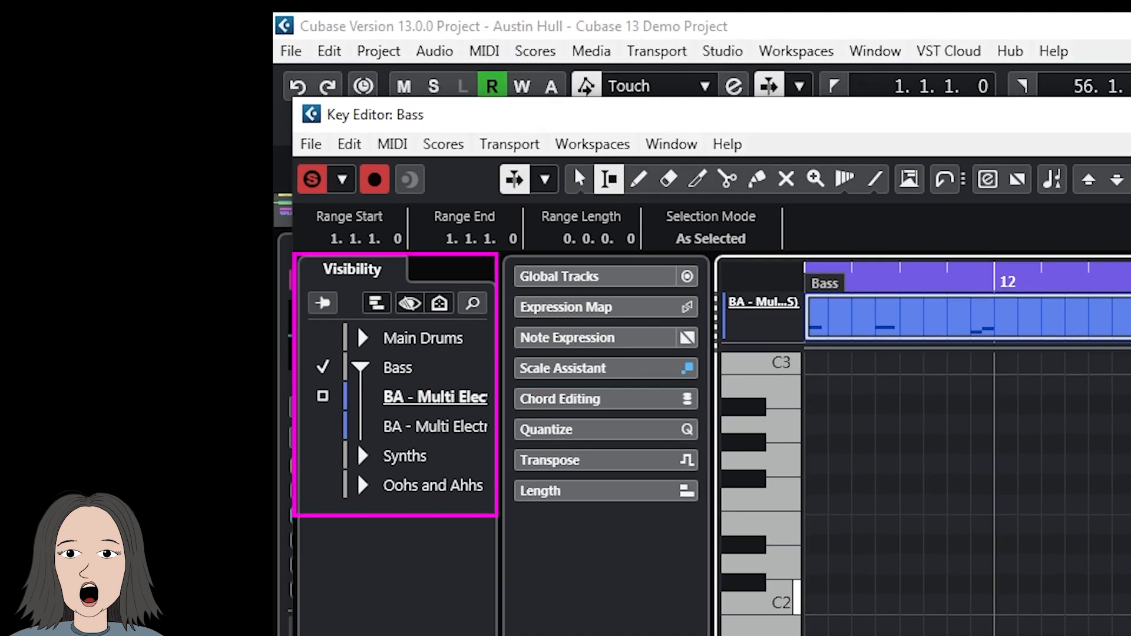
# Step: Show the second Bass track and all tracks of the Synths folder in the Key Editor using track visibility
pyautogui.click(323, 425)
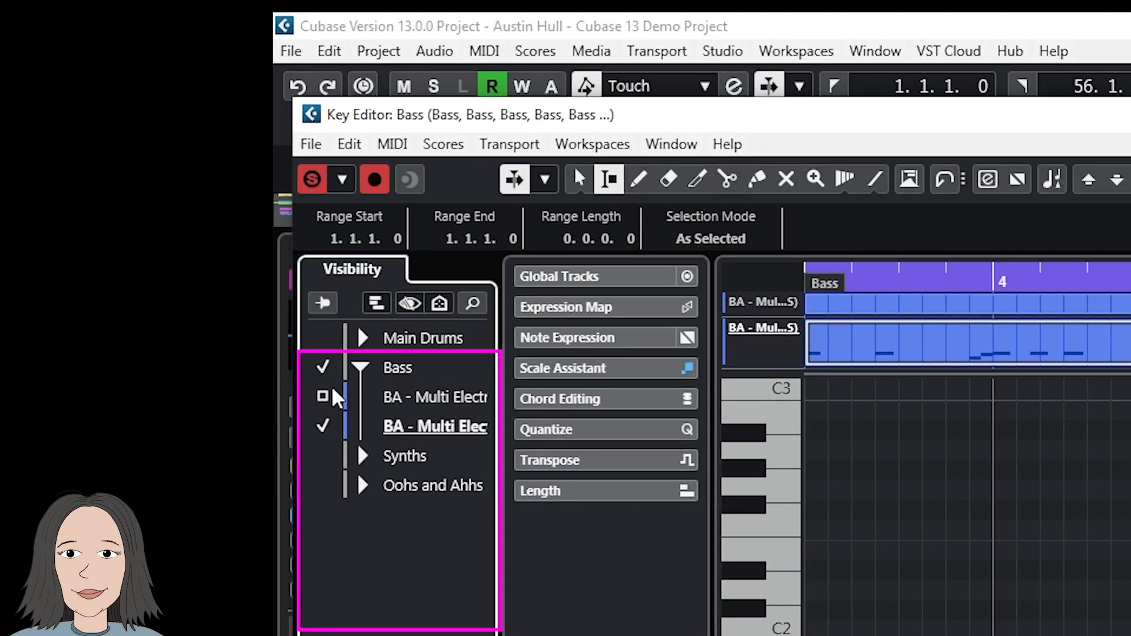
pyautogui.click(360, 457)
pyautogui.click(322, 456)
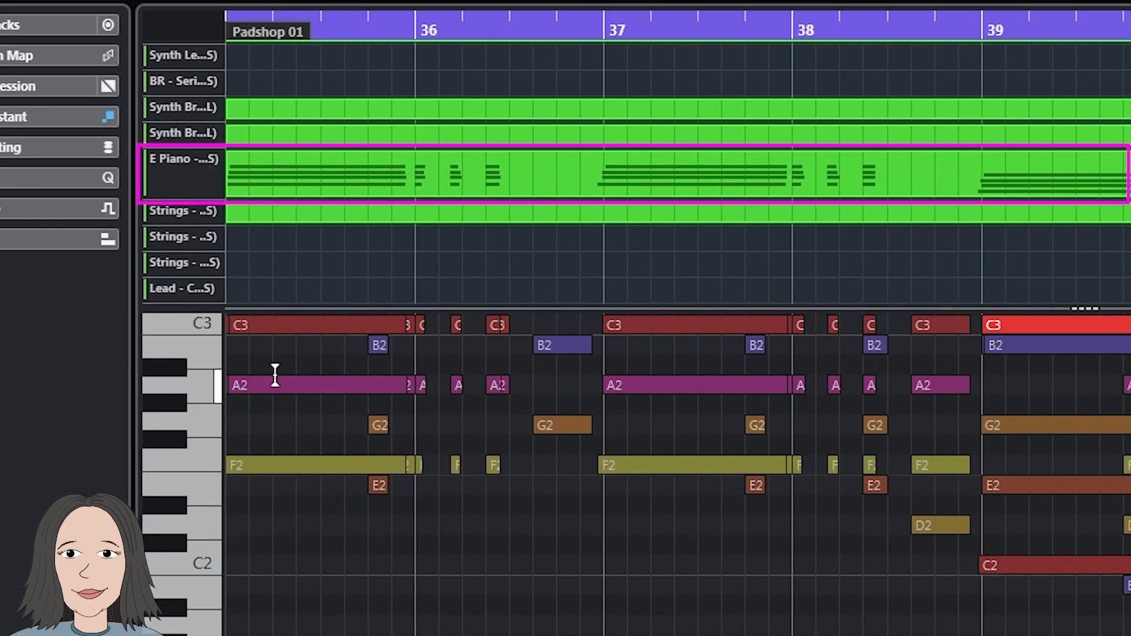
# Step: Make the E Piano track active for editing in the multi-part overview, switch to the Strings track below it and select its part
pyautogui.click(178, 170)
pyautogui.click(270, 167)
pyautogui.click(171, 212)
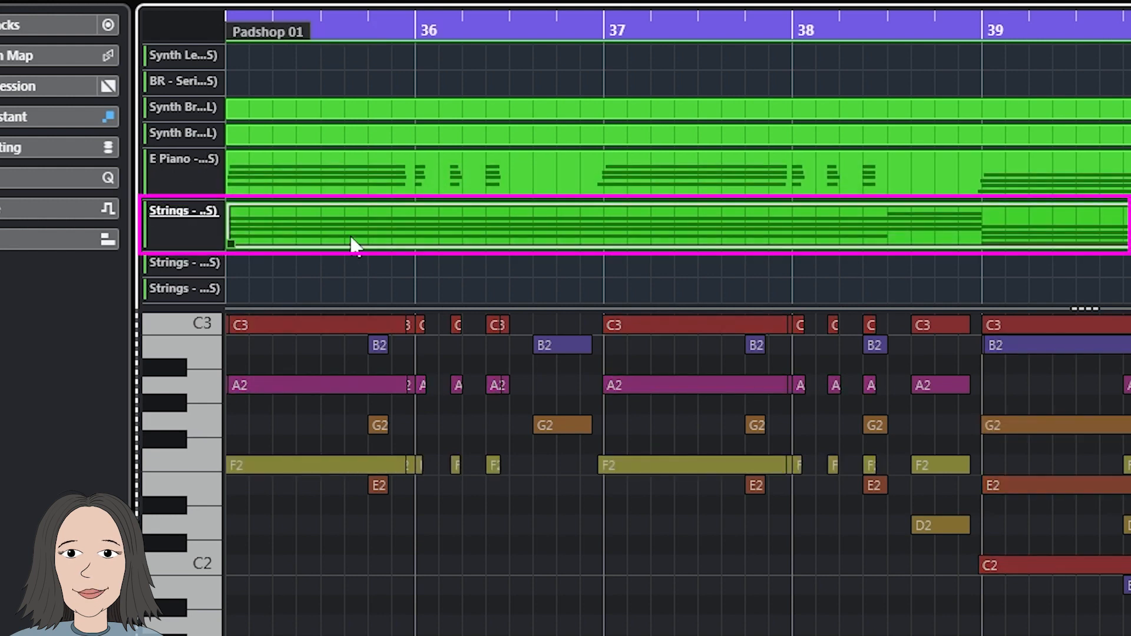
pyautogui.click(351, 237)
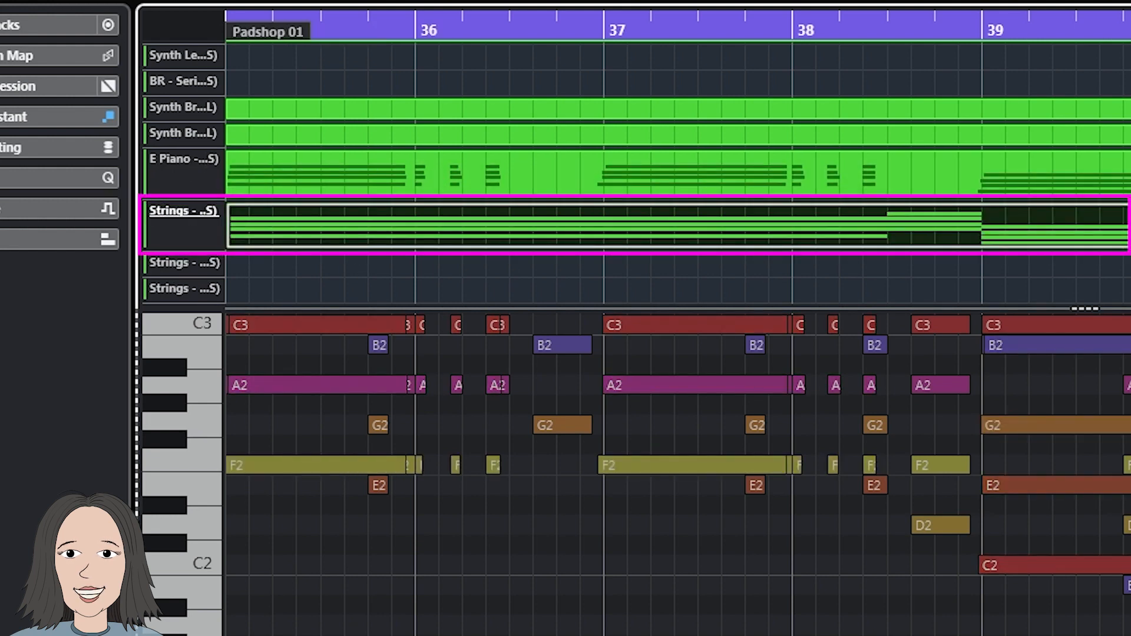
# Step: Select the Pad - Threshold Voltage (REVERSE) track in the project and load VocalChain into its second insert slot by searching for "voc"
pyautogui.scroll(8, 571, 479)
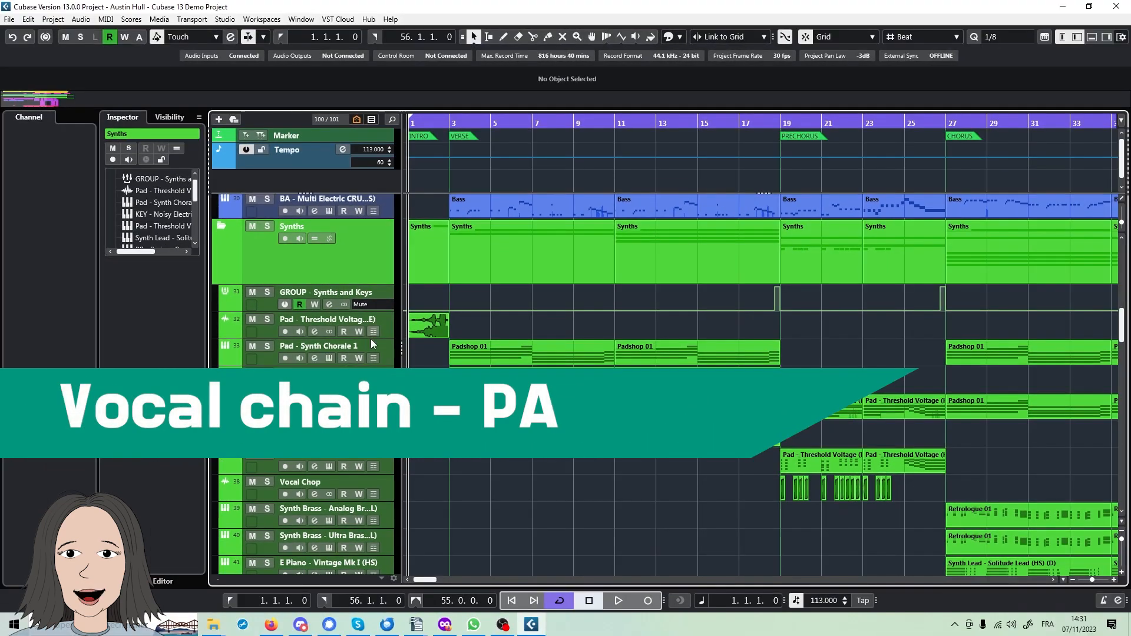
pyautogui.click(366, 323)
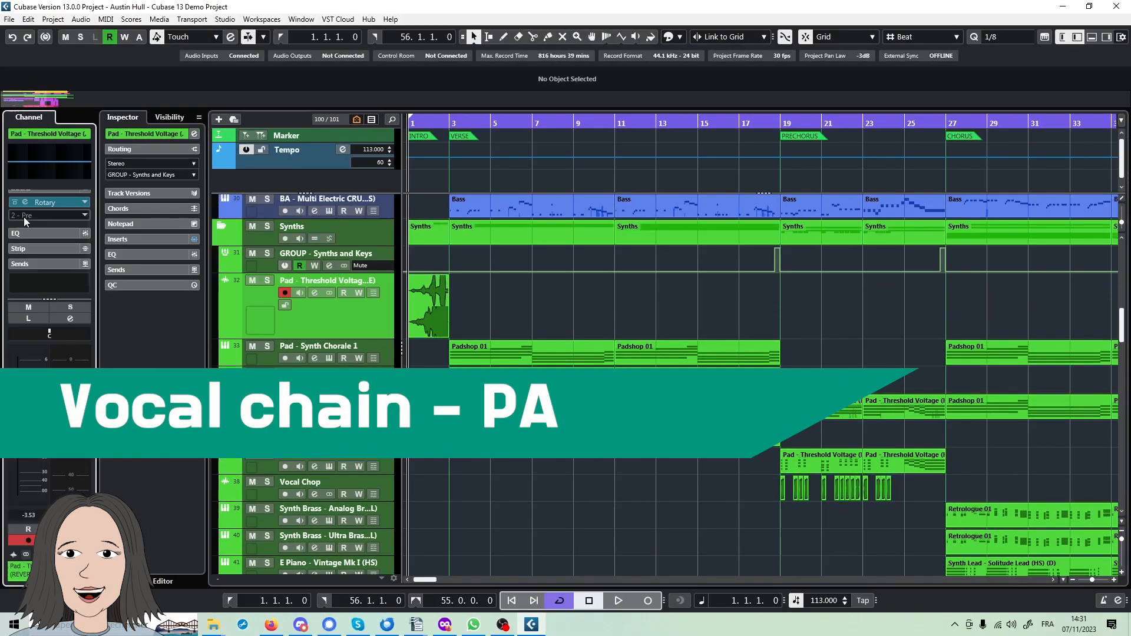
pyautogui.click(43, 210)
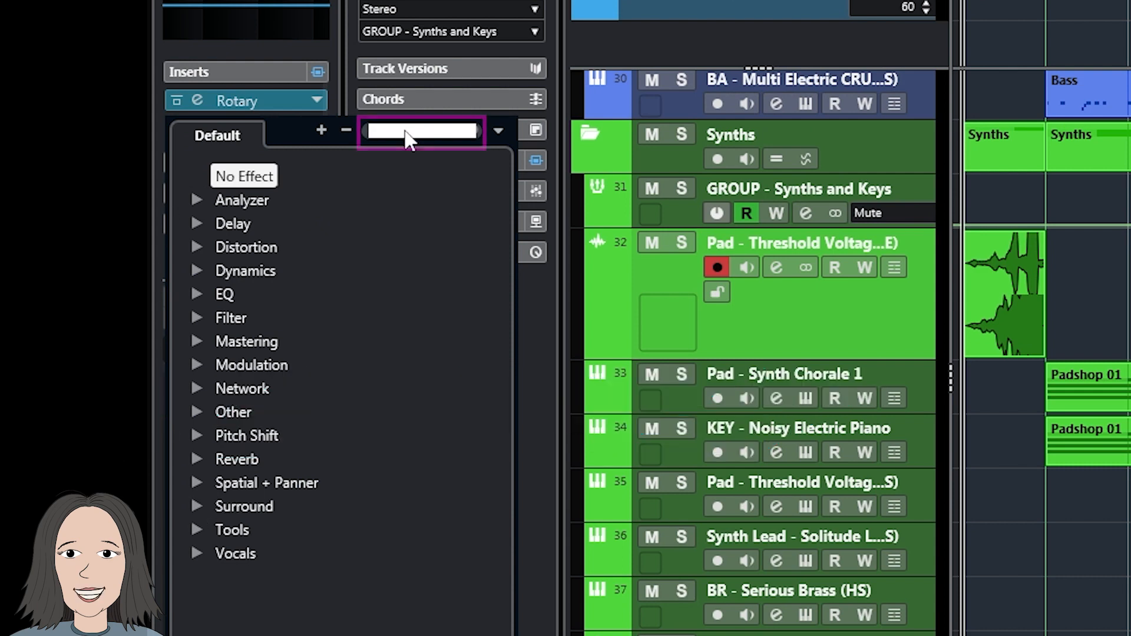
pyautogui.write('voc')
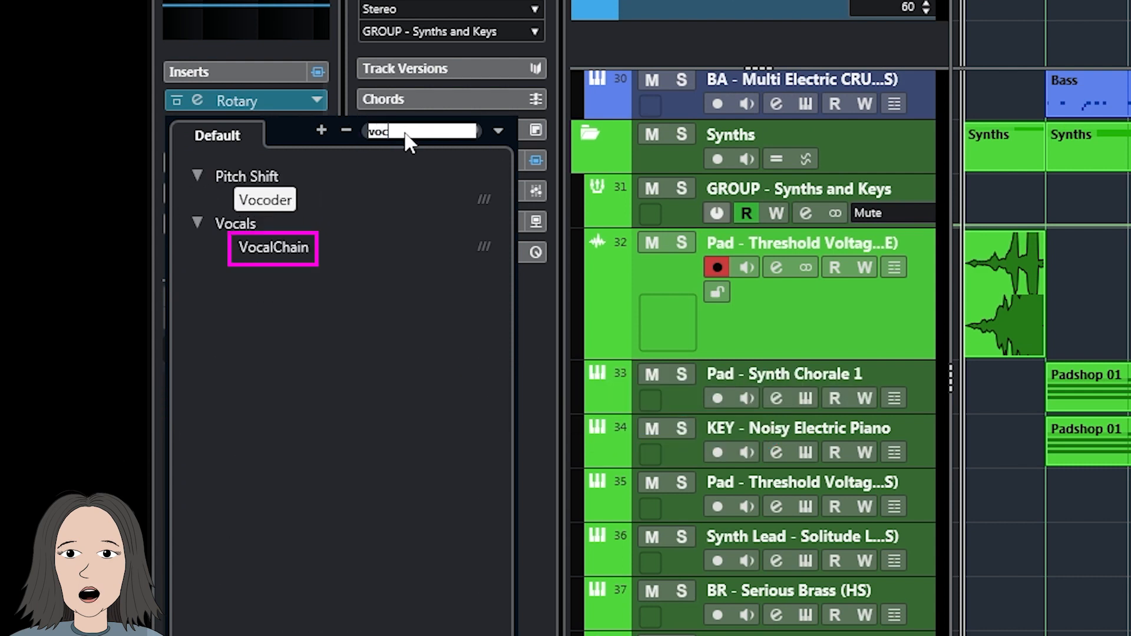
pyautogui.click(259, 249)
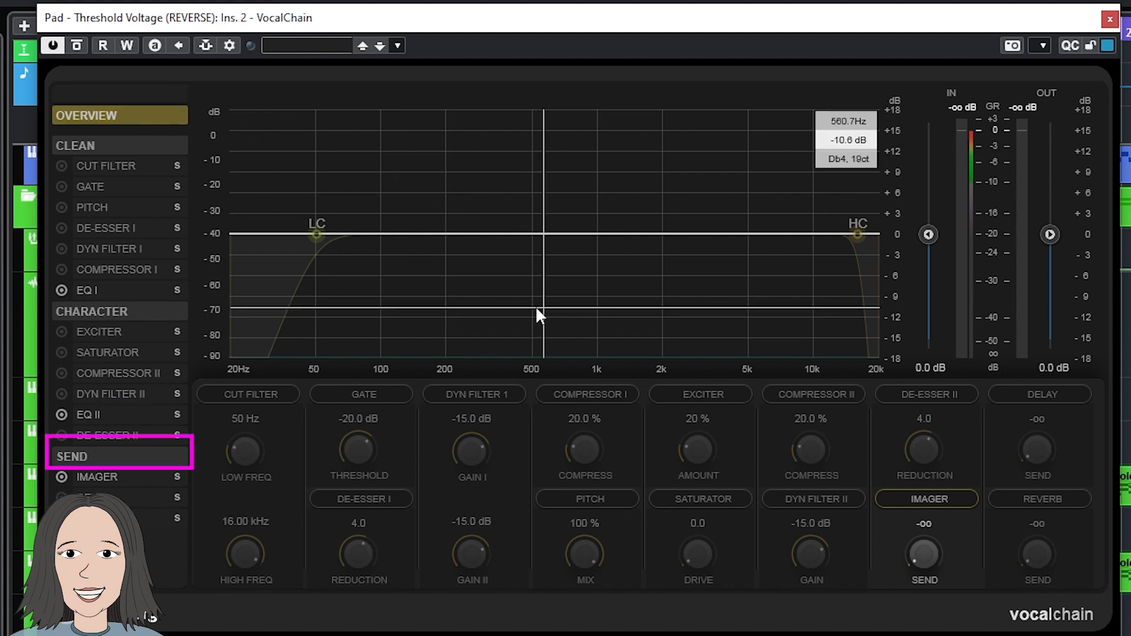
# Step: View VocalChain's Clean and Character sections, and the individual Cut Filter and Pitch modules
pyautogui.click(108, 147)
pyautogui.click(116, 310)
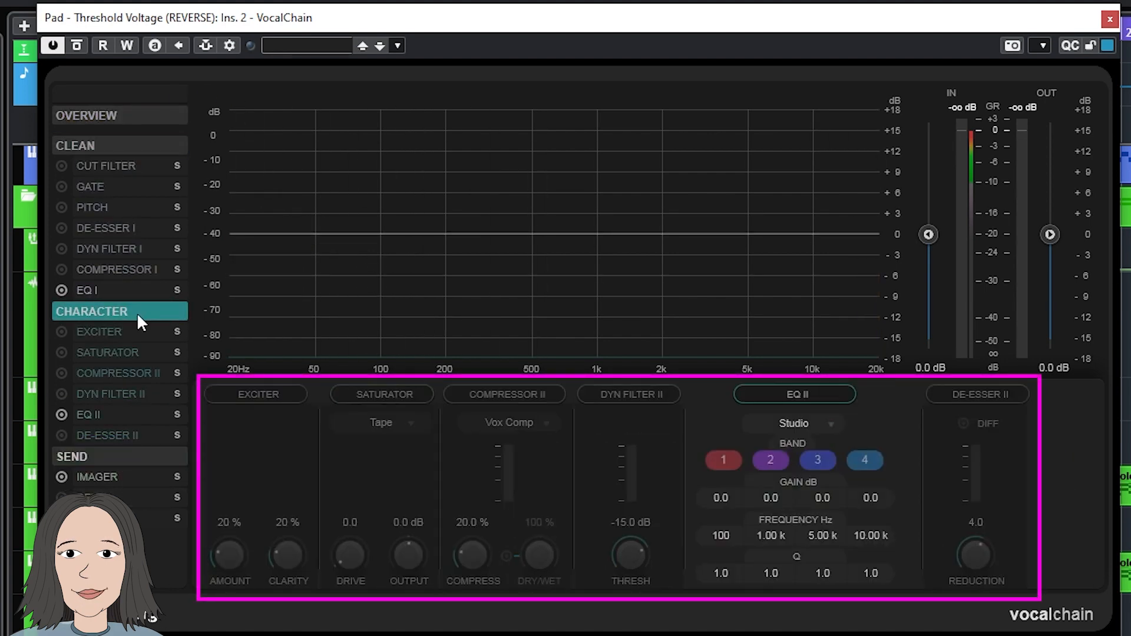
pyautogui.click(92, 167)
pyautogui.click(88, 210)
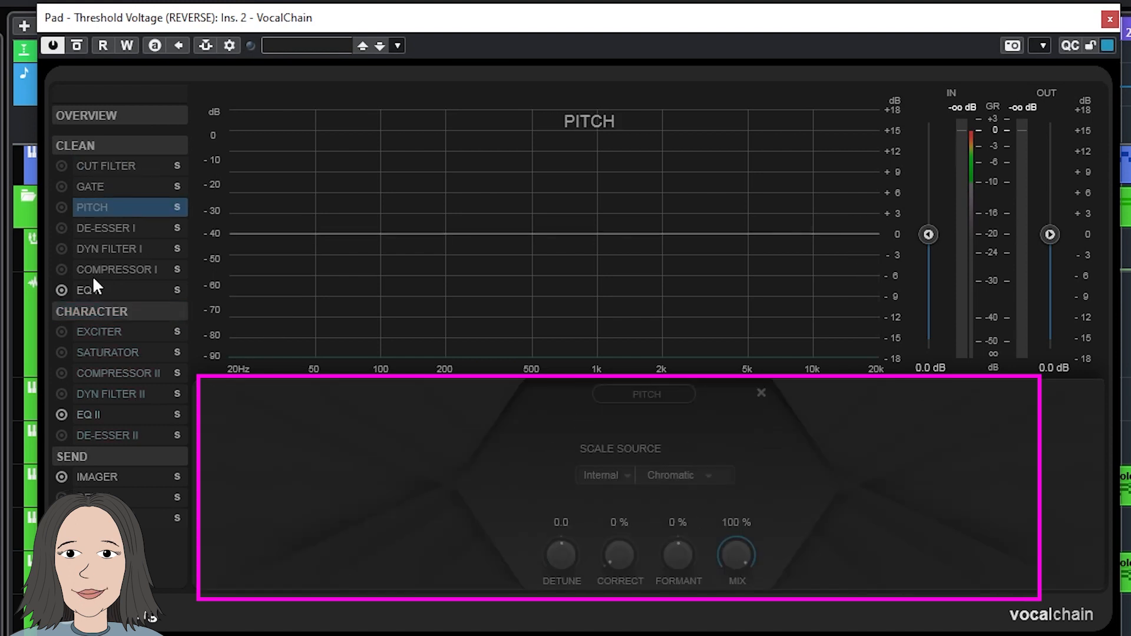
# Step: Reorder VocalChain's Clean modules so that Dyn Filter I comes after Compressor I, and close the plug-in window
pyautogui.click(100, 250)
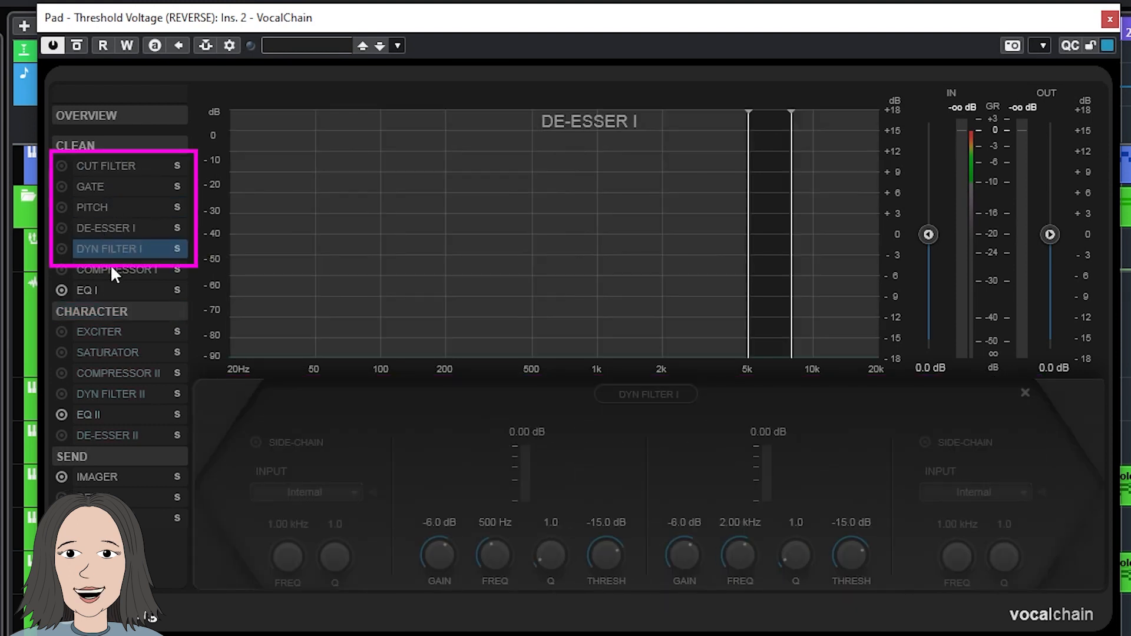
pyautogui.moveTo(129, 249); pyautogui.dragTo(95, 262)
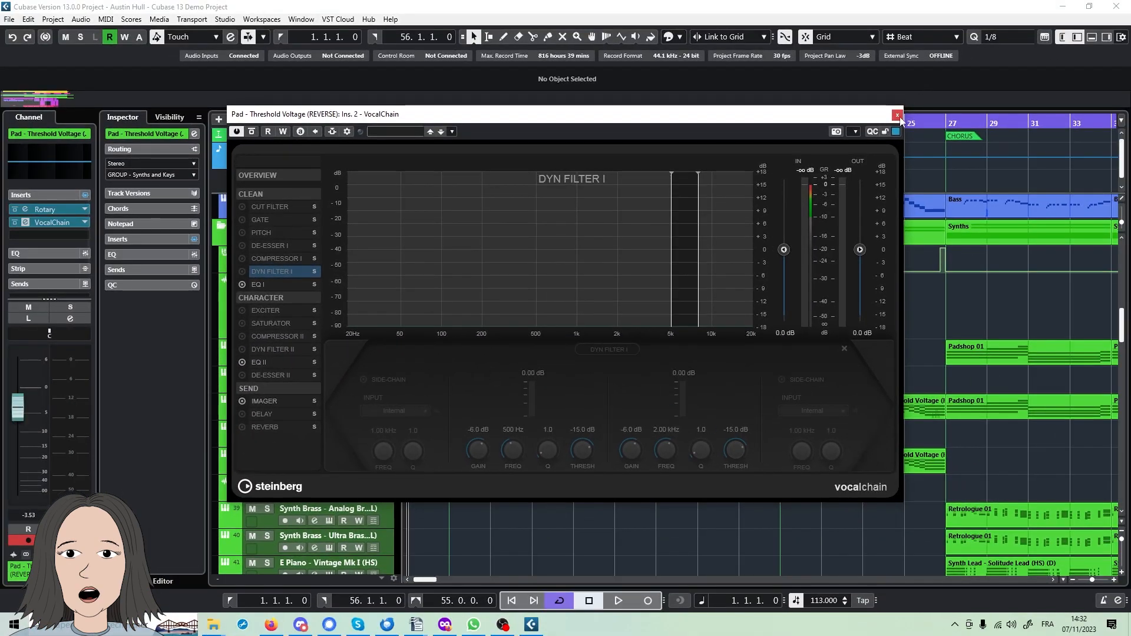
pyautogui.click(897, 115)
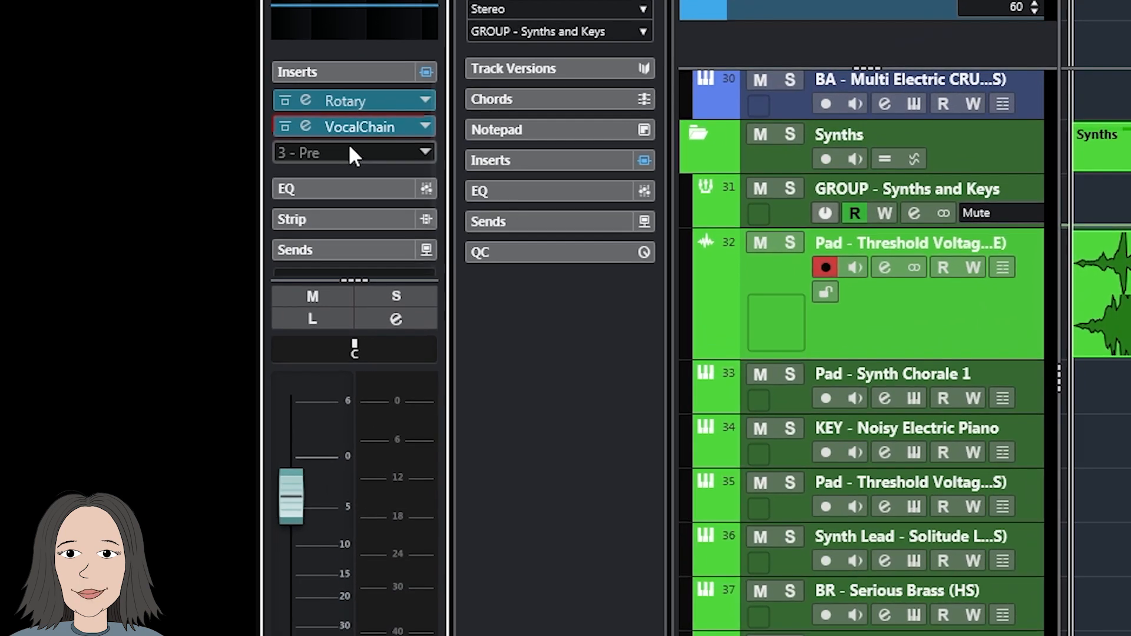
# Step: Load Vocoder into the pad track's third insert slot by searching for "voc", and close its window
pyautogui.click(351, 152)
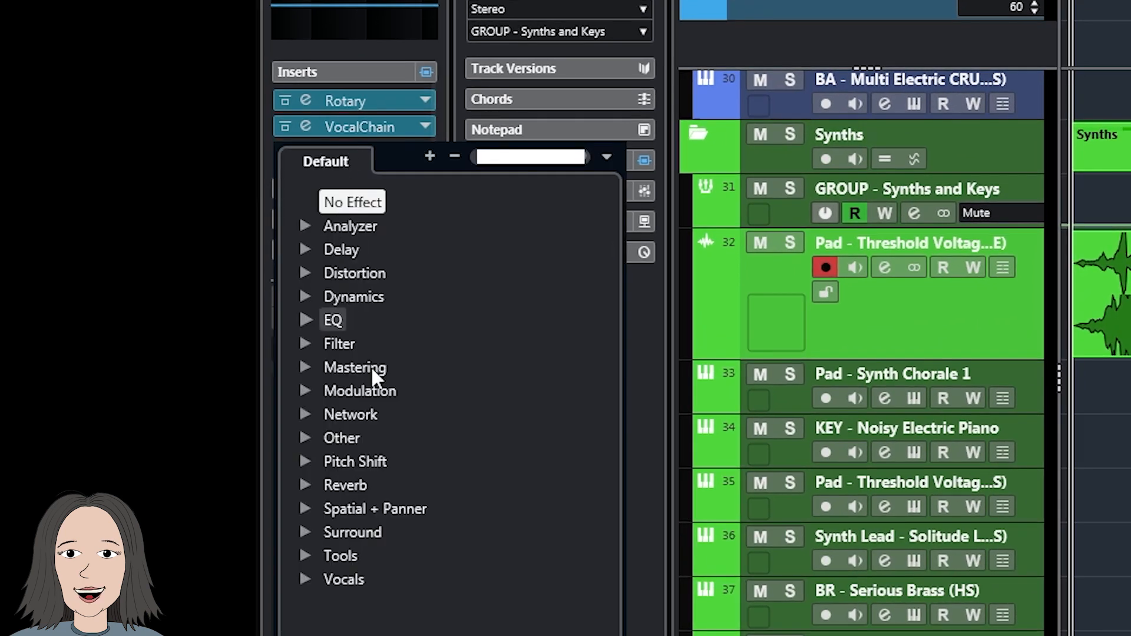
pyautogui.click(306, 578)
pyautogui.click(306, 577)
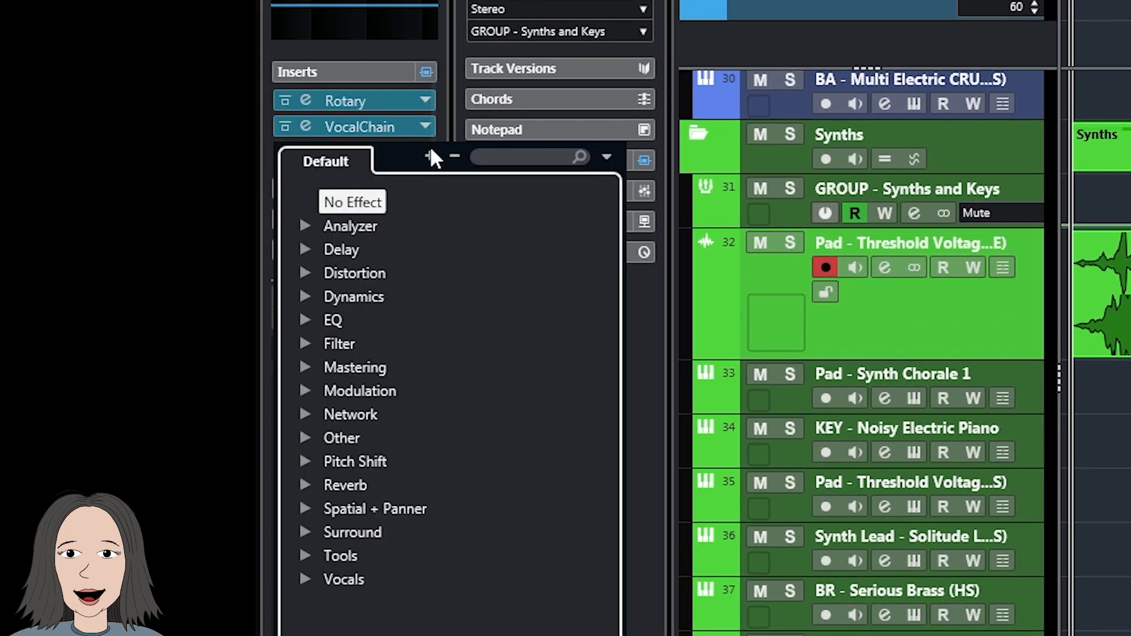
pyautogui.click(507, 156)
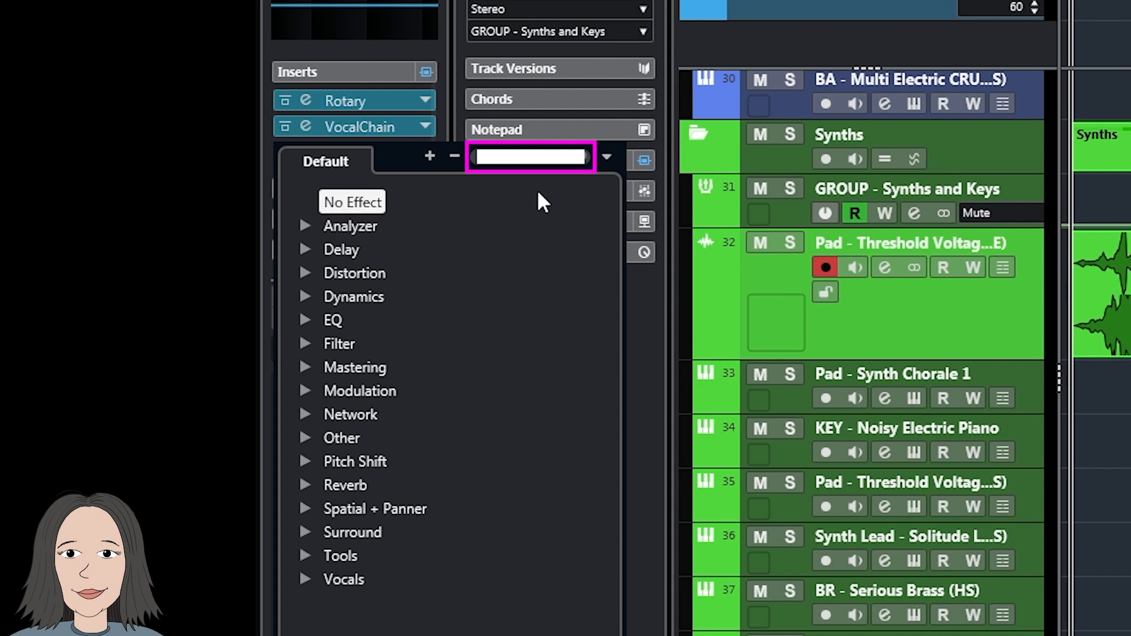
pyautogui.write('voc')
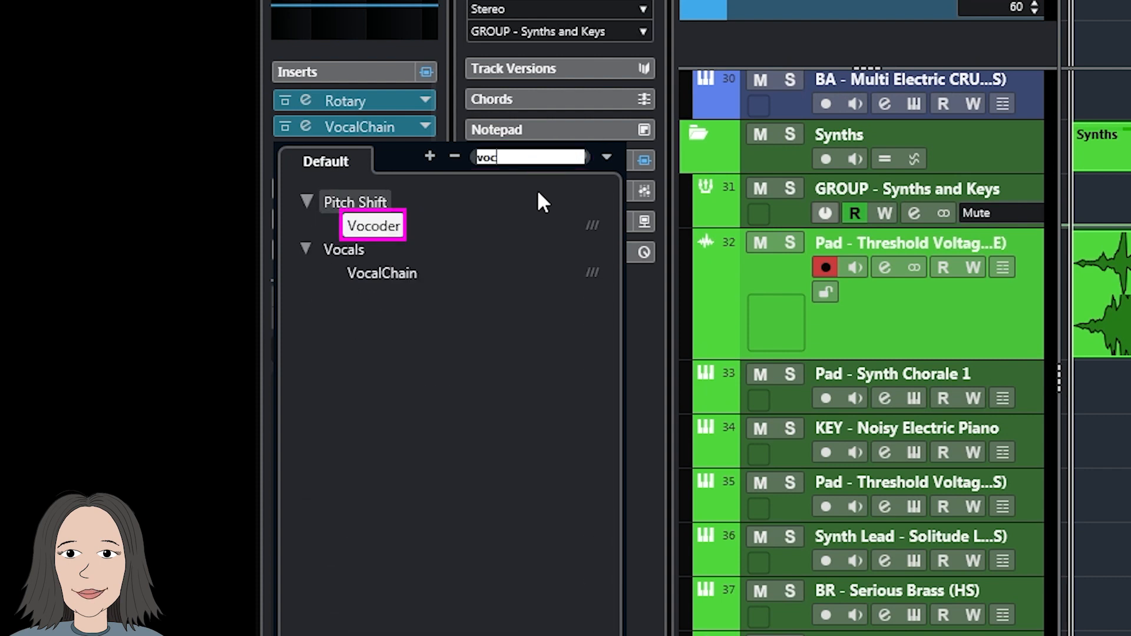
pyautogui.click(374, 227)
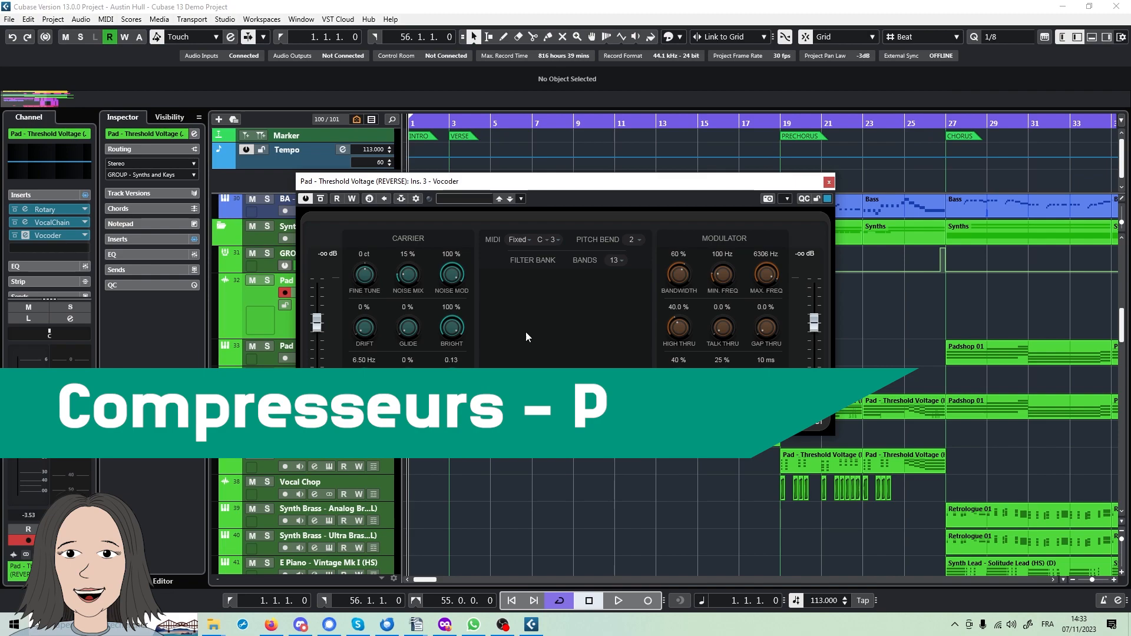
pyautogui.click(828, 181)
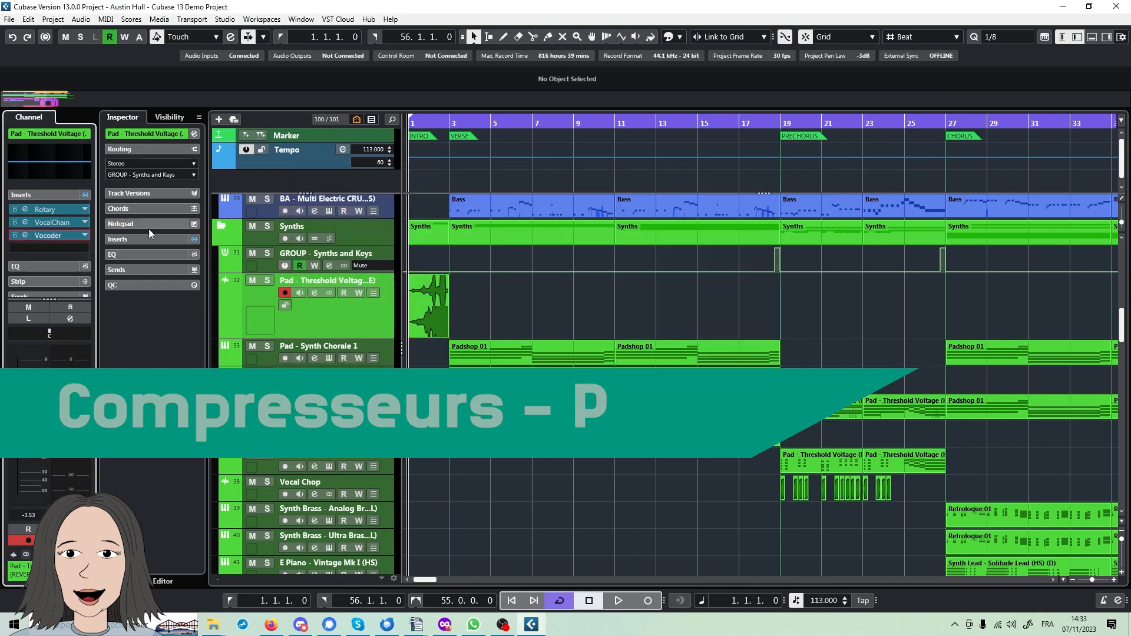
# Step: Replace Vocoder in the third insert slot with VoxComp from the Dynamics effects
pyautogui.click(85, 235)
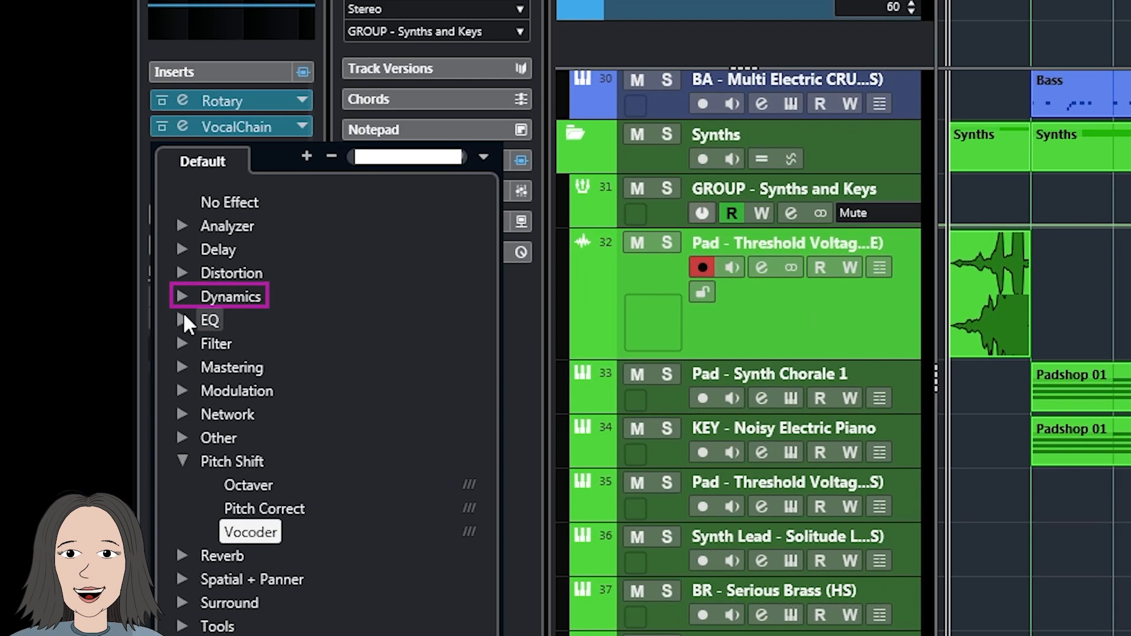
pyautogui.click(186, 296)
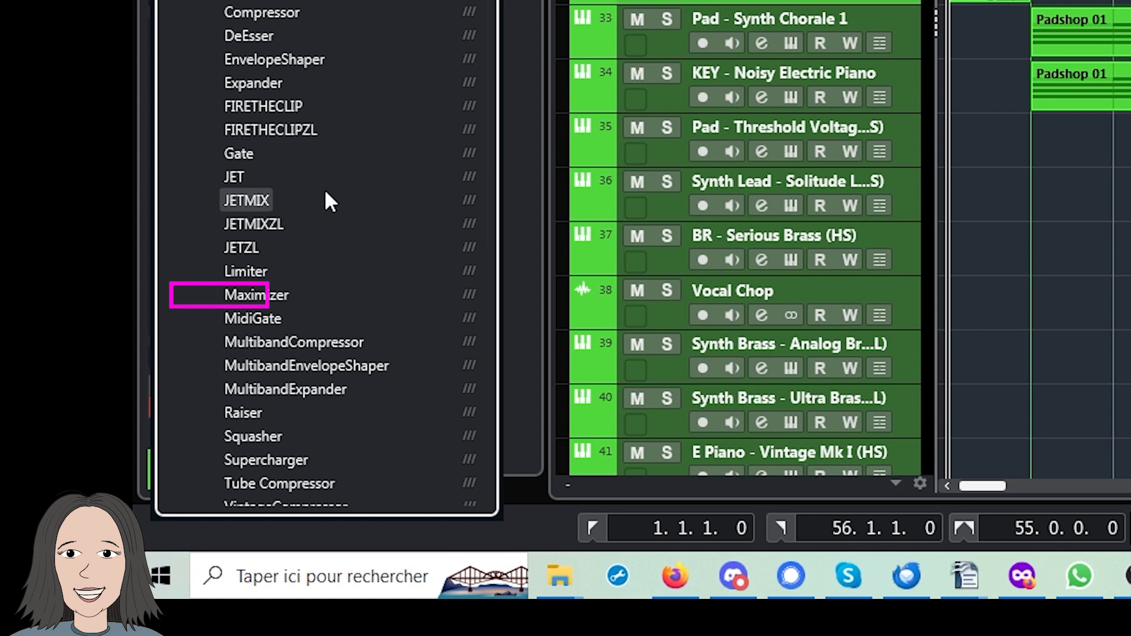
pyautogui.scroll(-4, 325, 401)
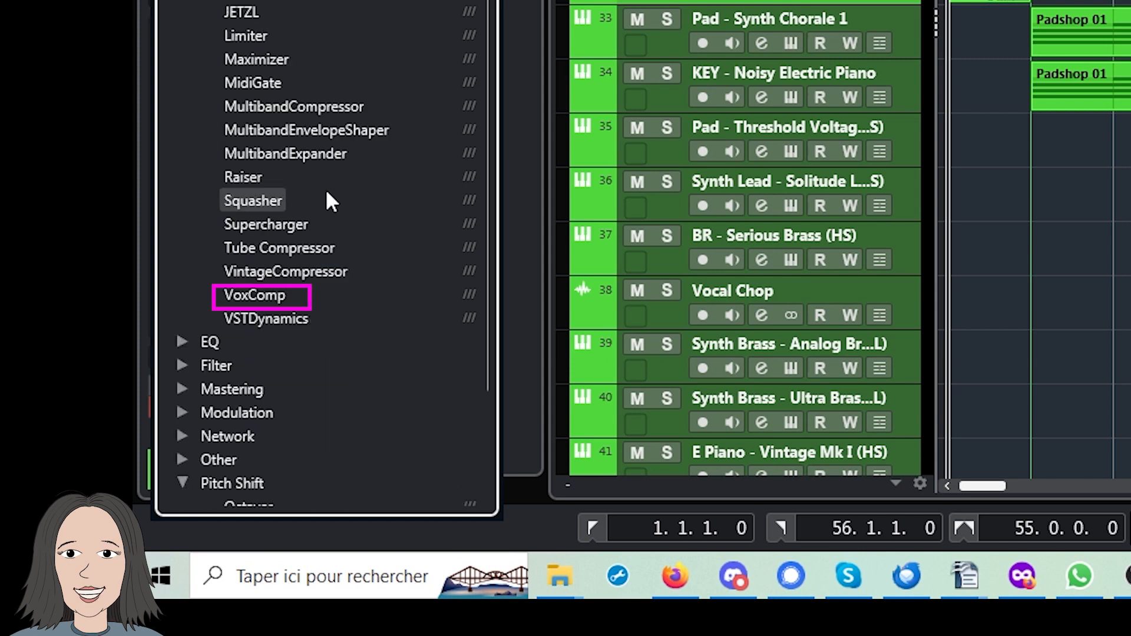
pyautogui.click(259, 295)
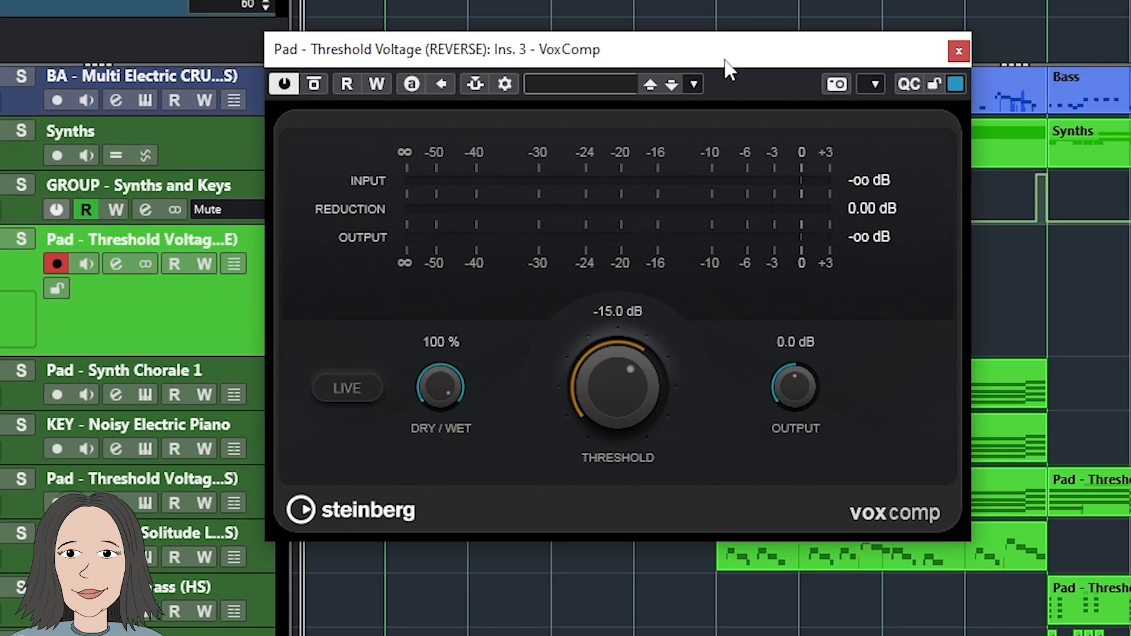
# Step: Reposition the VoxComp window, browse its available presets without loading one, and close the plug-in
pyautogui.moveTo(730, 54); pyautogui.dragTo(639, 0)
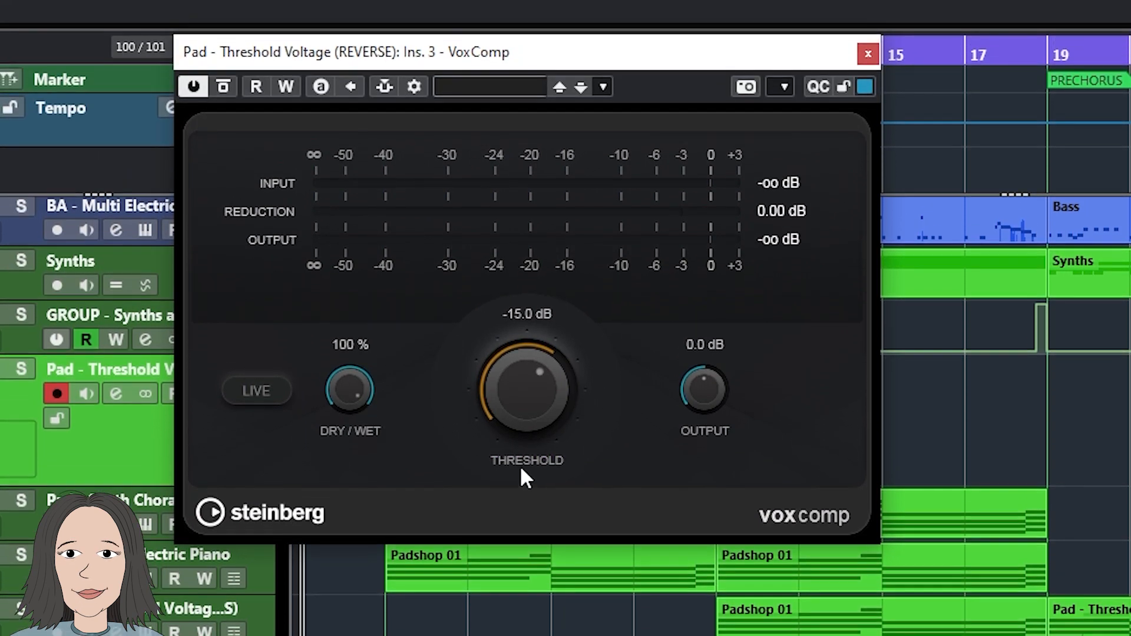
pyautogui.click(603, 128)
pyautogui.click(640, 157)
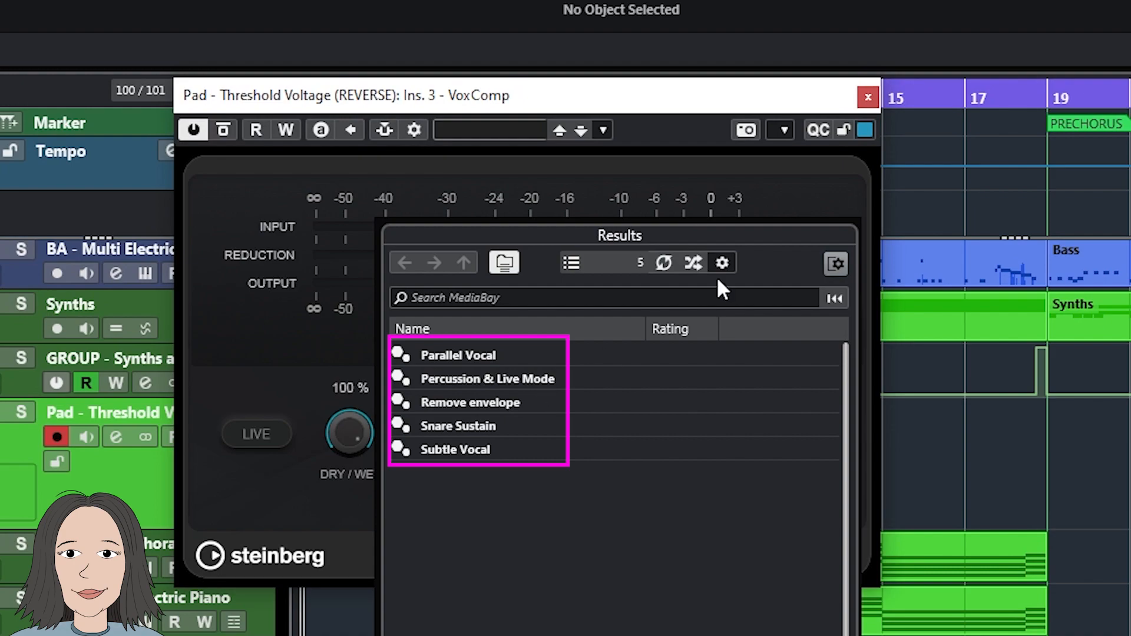
pyautogui.click(833, 190)
pyautogui.click(868, 96)
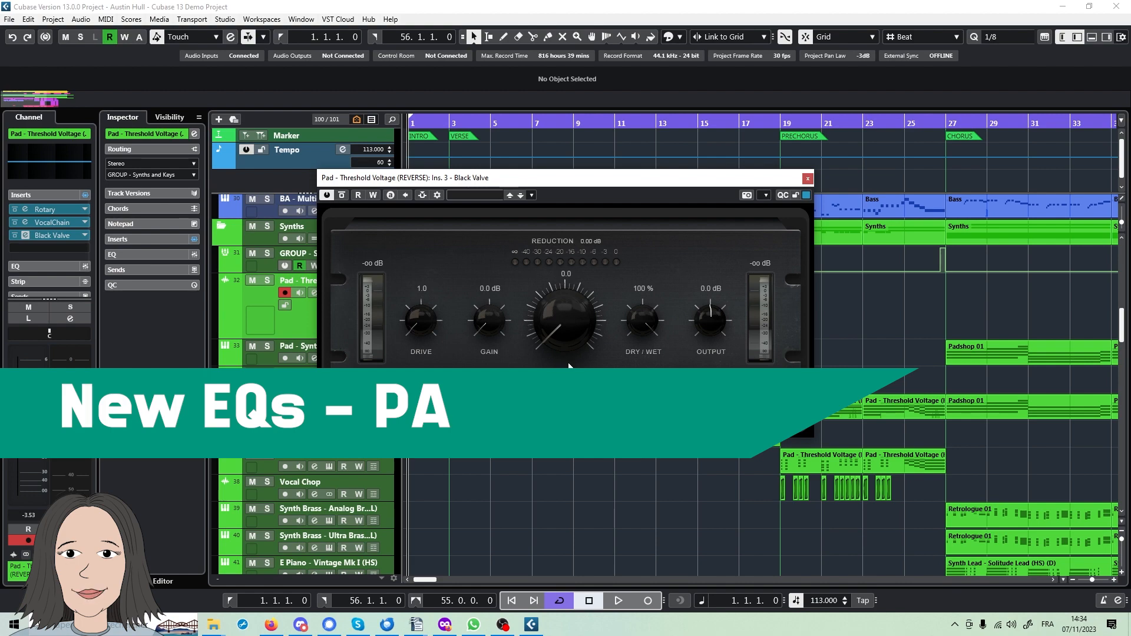
# Step: Replace Black Valve in the third insert slot with EQ-M5, add EQ-P1A in the fourth, and arrange both EQ windows for viewing
pyautogui.click(807, 178)
pyautogui.click(54, 235)
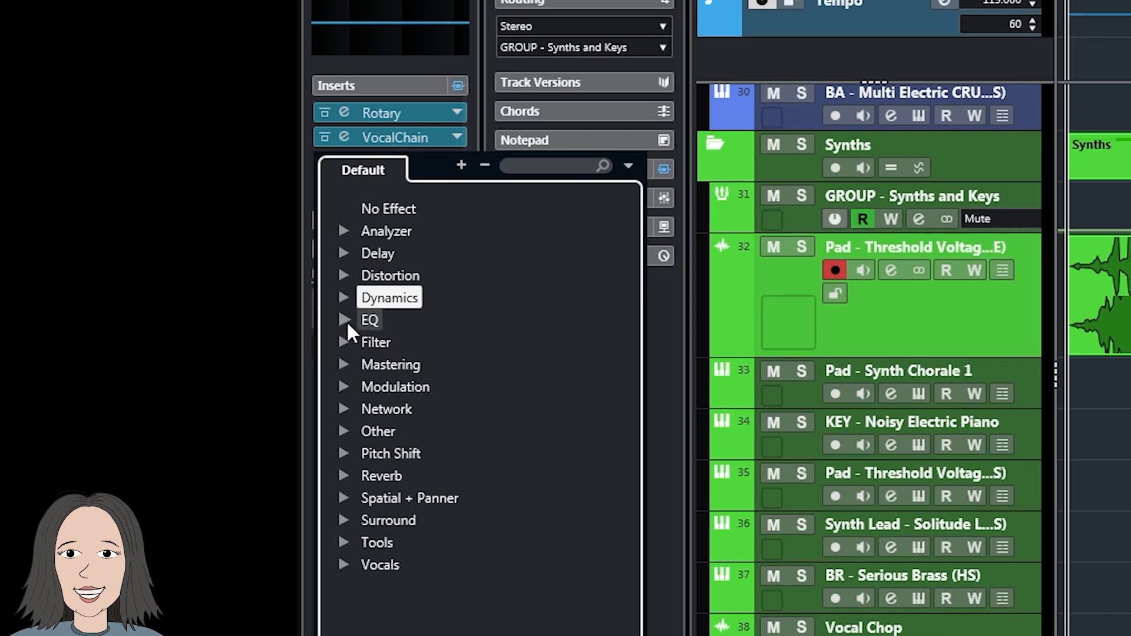
pyautogui.click(345, 320)
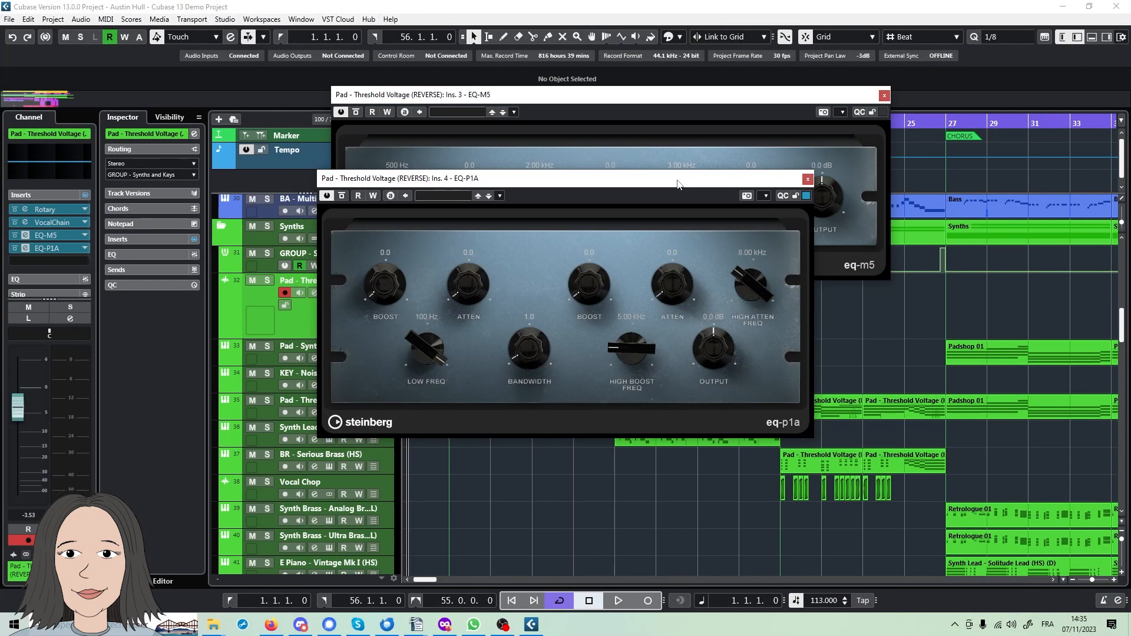
pyautogui.moveTo(675, 185); pyautogui.dragTo(701, 295)
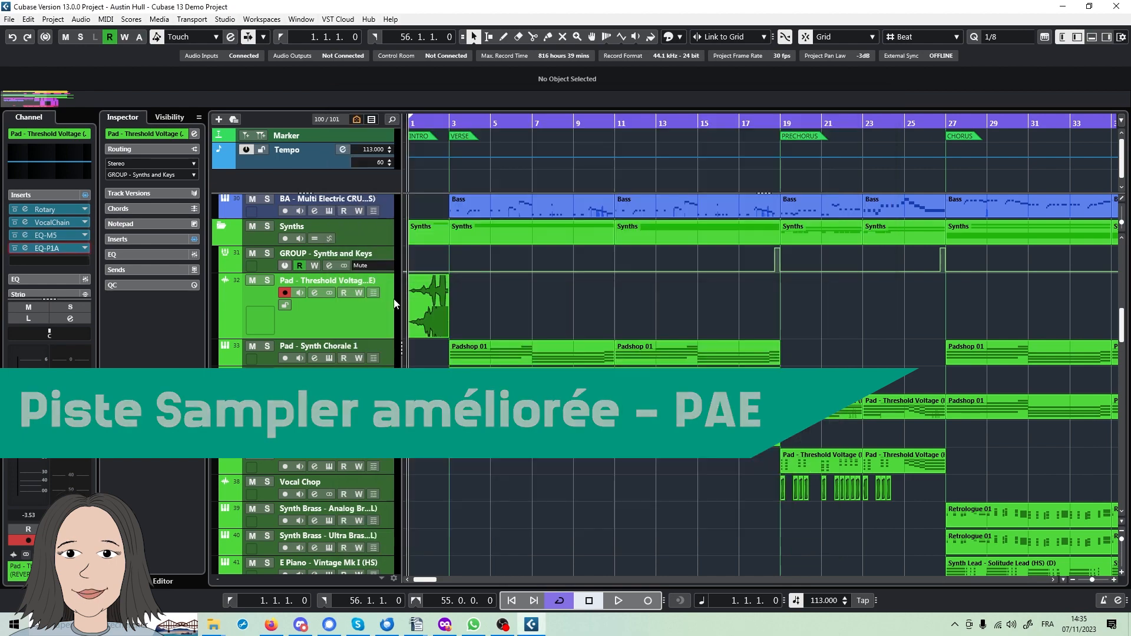
# Step: Add a Sampler track, load Padshop 01.wav into its Sampler Control and enlarge the waveform area
pyautogui.rightClick(408, 260)
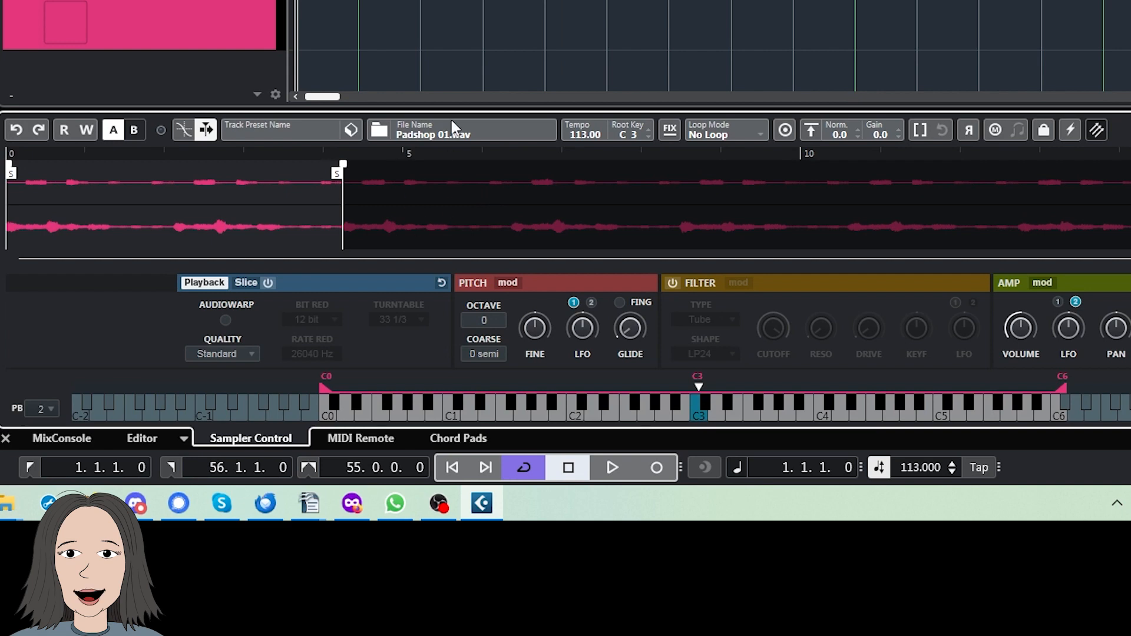
pyautogui.moveTo(441, 110); pyautogui.dragTo(442, 0)
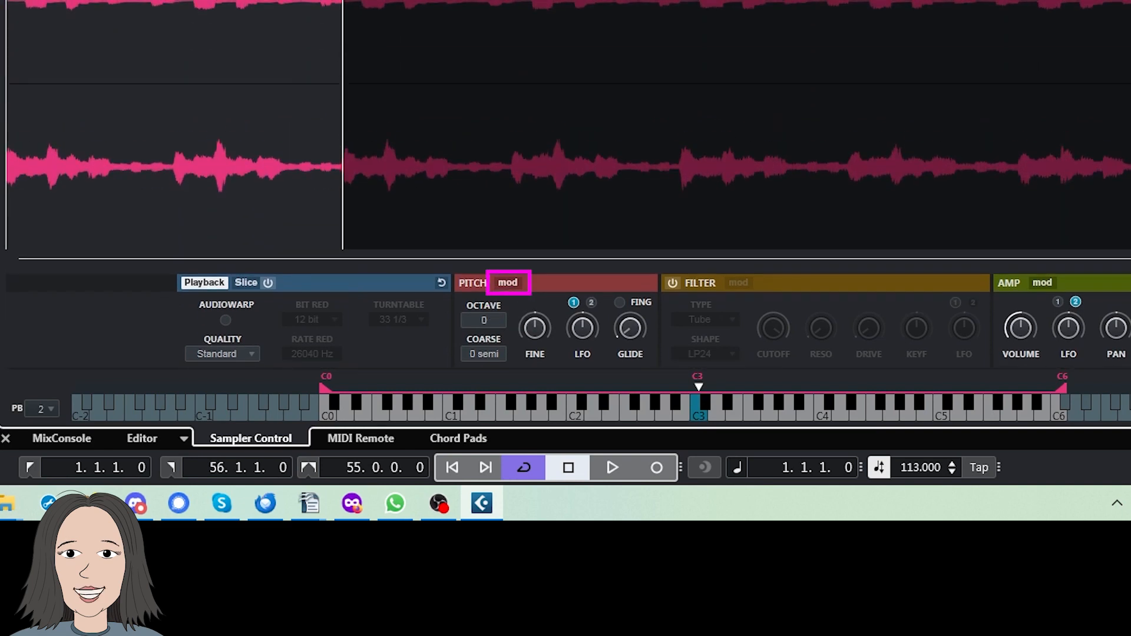
# Step: Show the Sampler's pitch modulation envelope, choose a descending S-shaped factory curve, and draw with it in the envelope using the Pencil
pyautogui.click(516, 285)
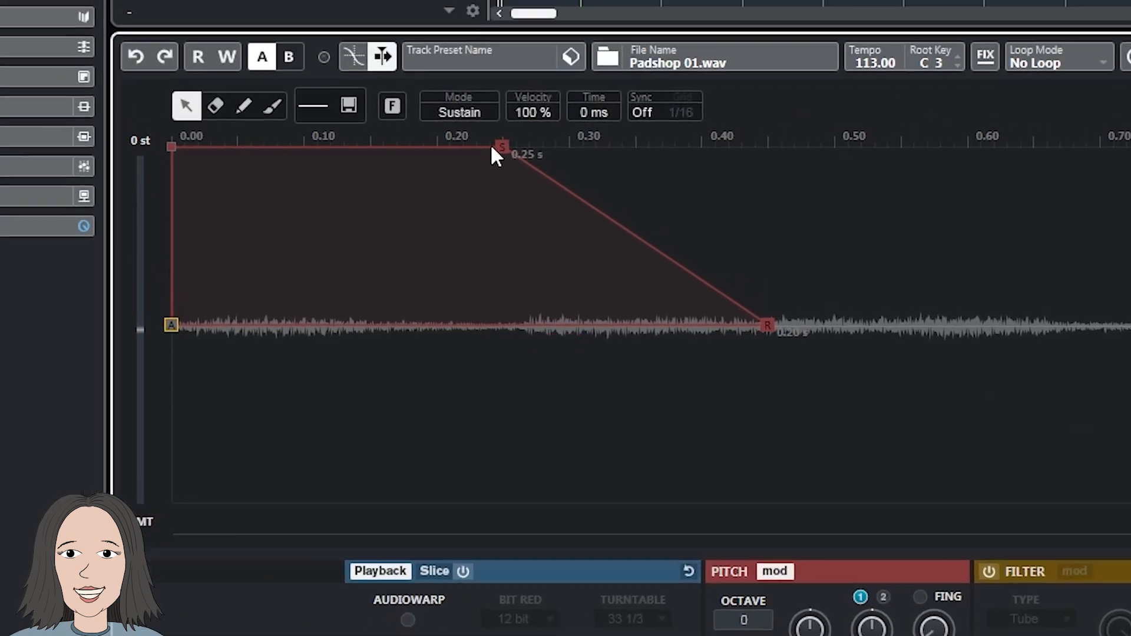
pyautogui.click(323, 110)
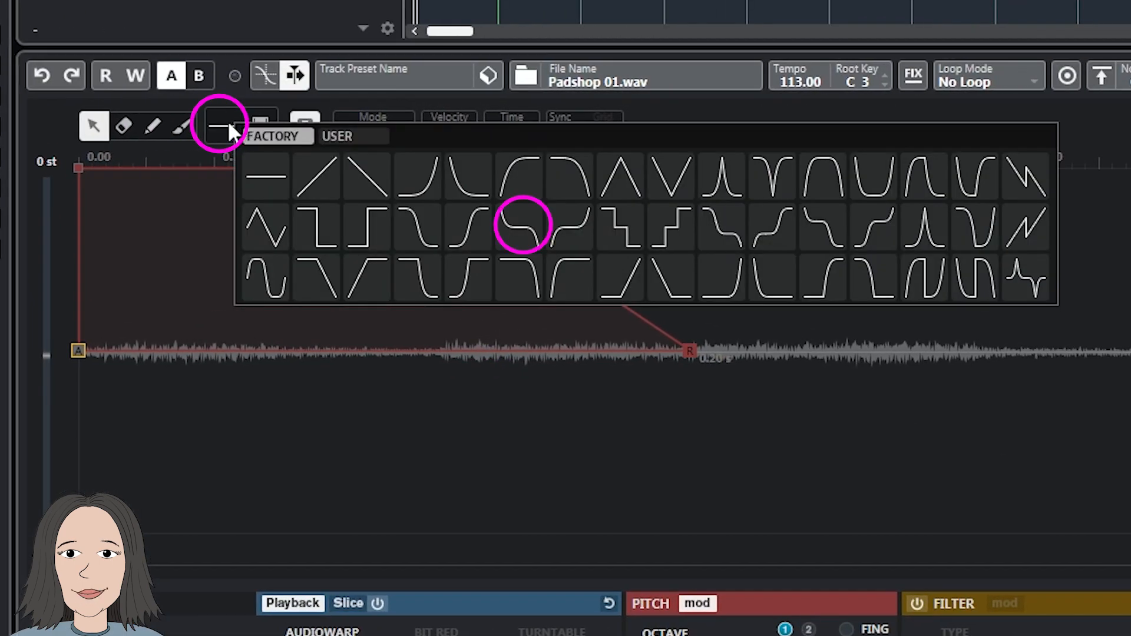
pyautogui.click(516, 227)
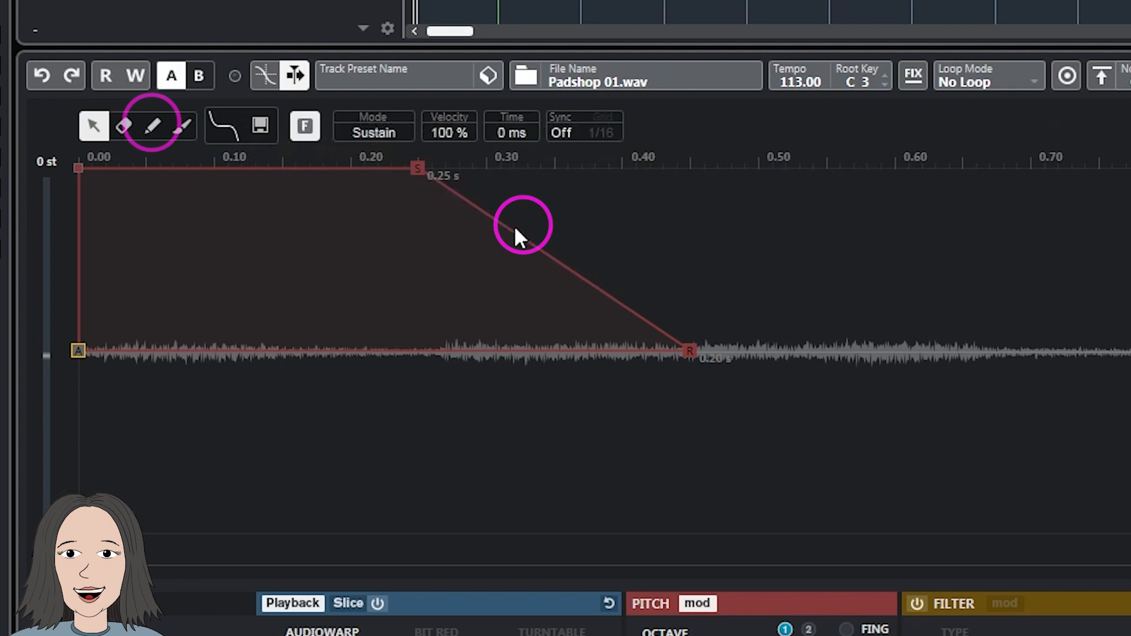
pyautogui.click(153, 125)
pyautogui.moveTo(182, 170)
pyautogui.mouseDown()
pyautogui.moveTo(252, 252)
pyautogui.moveTo(348, 252)
pyautogui.moveTo(325, 278)
pyautogui.mouseUp()
pyautogui.moveTo(548, 255)
pyautogui.mouseDown()
pyautogui.moveTo(715, 237)
pyautogui.moveTo(893, 277)
pyautogui.moveTo(946, 325)
pyautogui.moveTo(935, 322)
pyautogui.mouseUp()
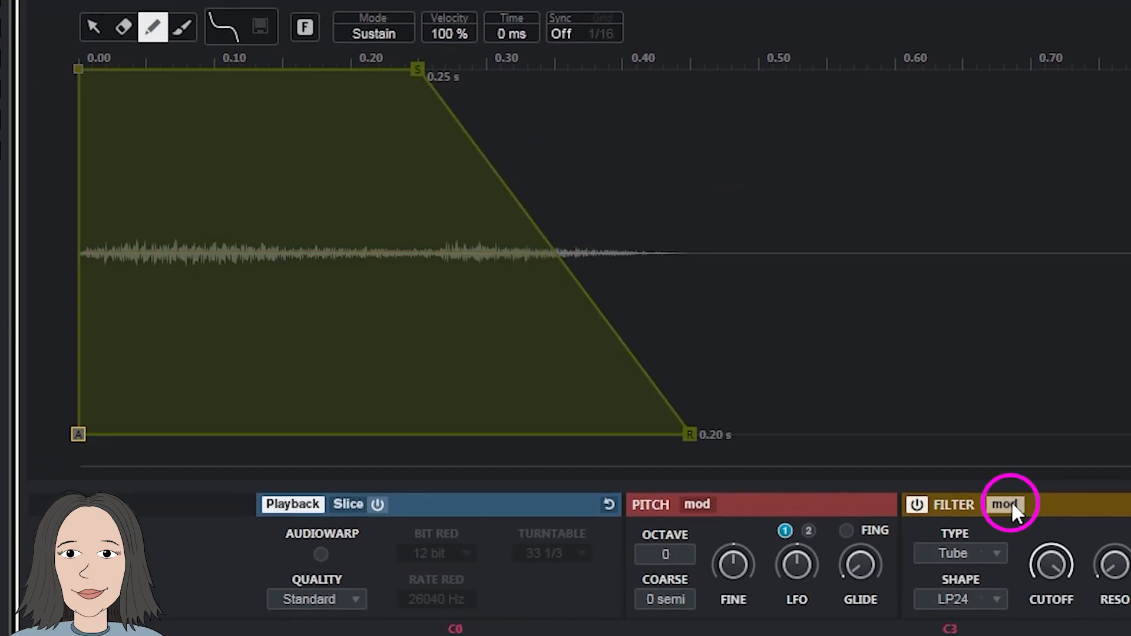
# Step: Show the Sampler's filter modulation envelope and open its curve shape selection
pyautogui.click(1011, 505)
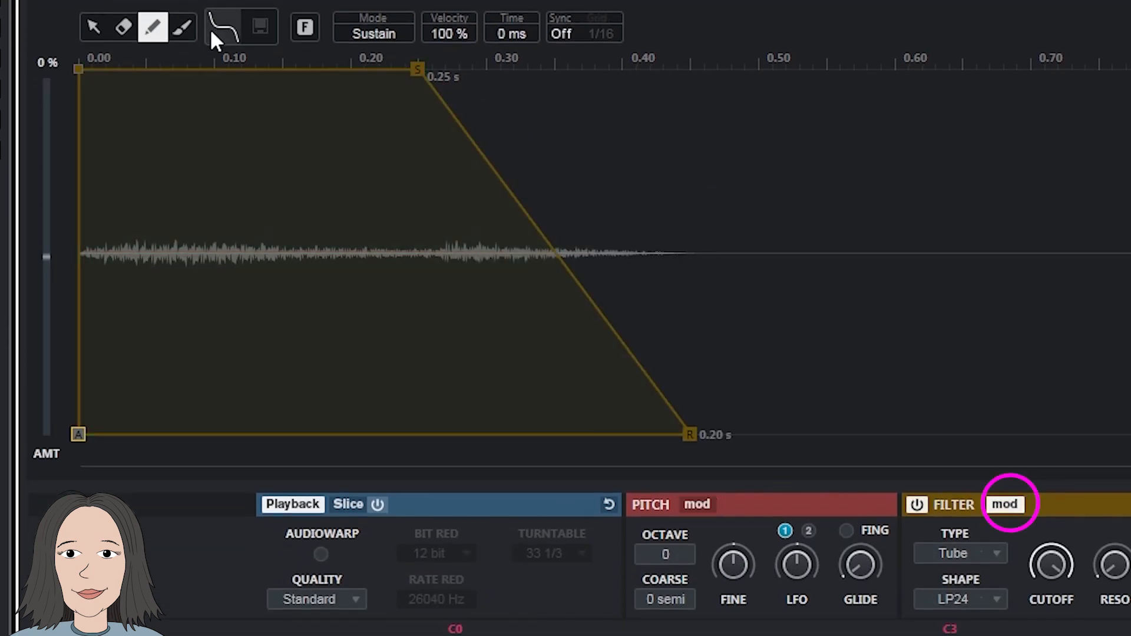
pyautogui.click(234, 29)
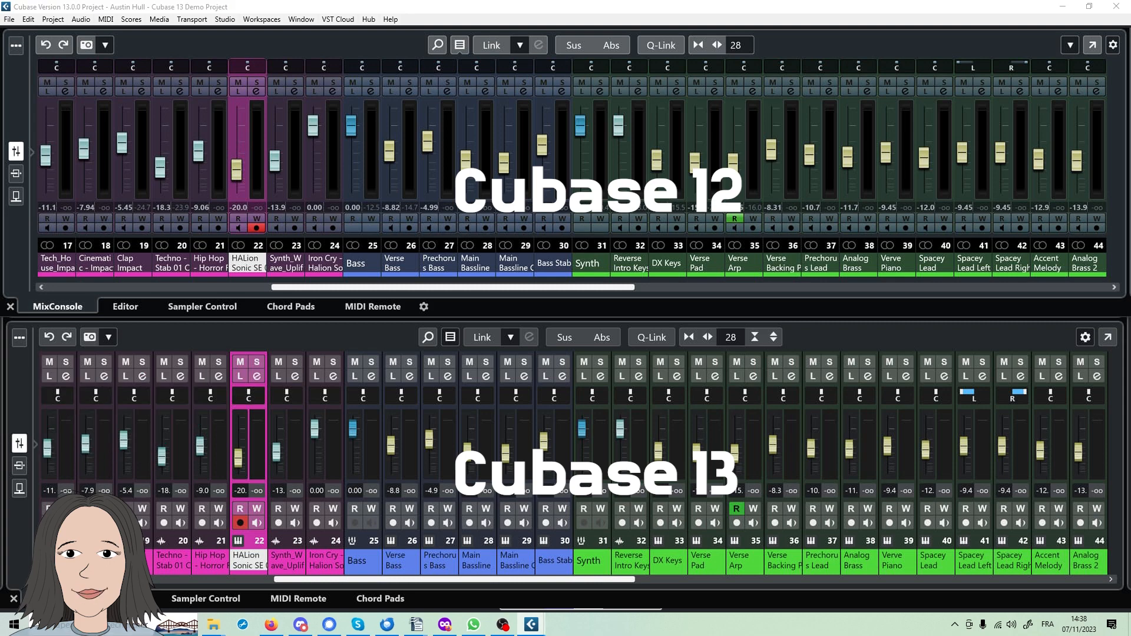
# Step: Open the MixConsole and collapse and re-expand the channels' Strip rack
pyautogui.press('F3')
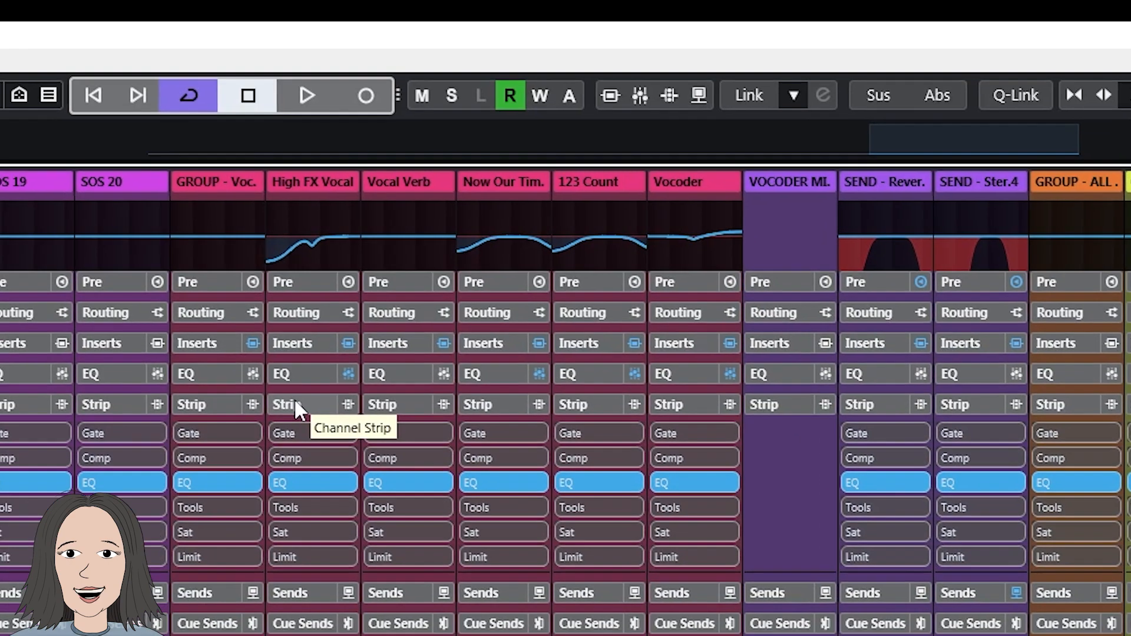
pyautogui.click(246, 424)
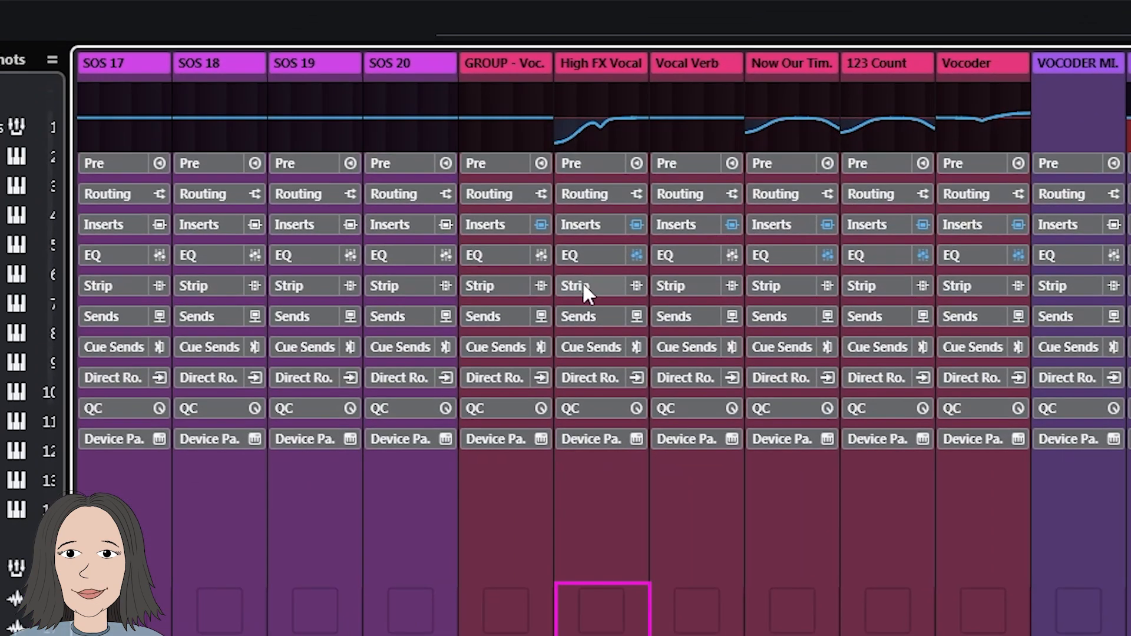
pyautogui.click(246, 424)
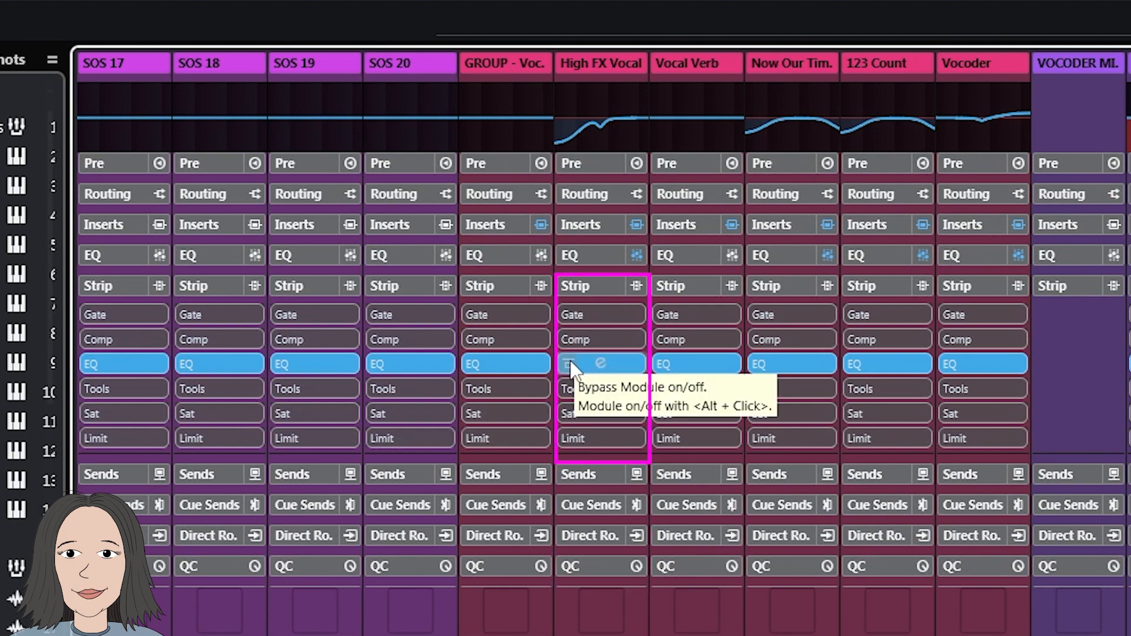
# Step: Reshape the High FX Vocal EQ curve through its strip module and channel curve display, and open VintageCompressor on the reverb send channel
pyautogui.click(600, 362)
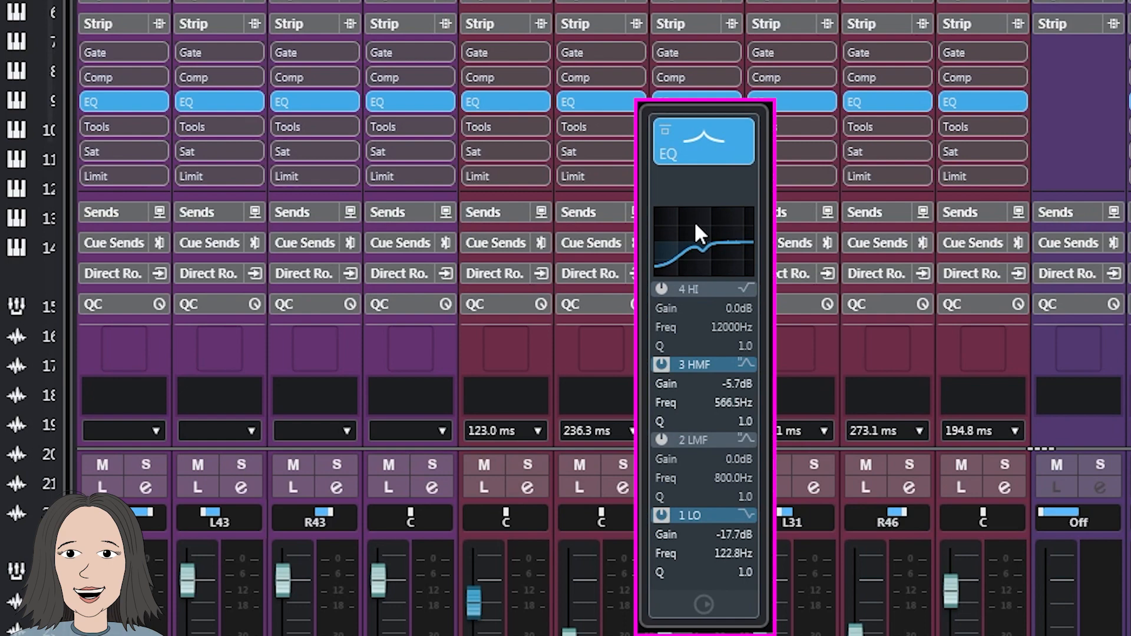
pyautogui.moveTo(706, 242); pyautogui.dragTo(678, 234)
pyautogui.click(593, 98)
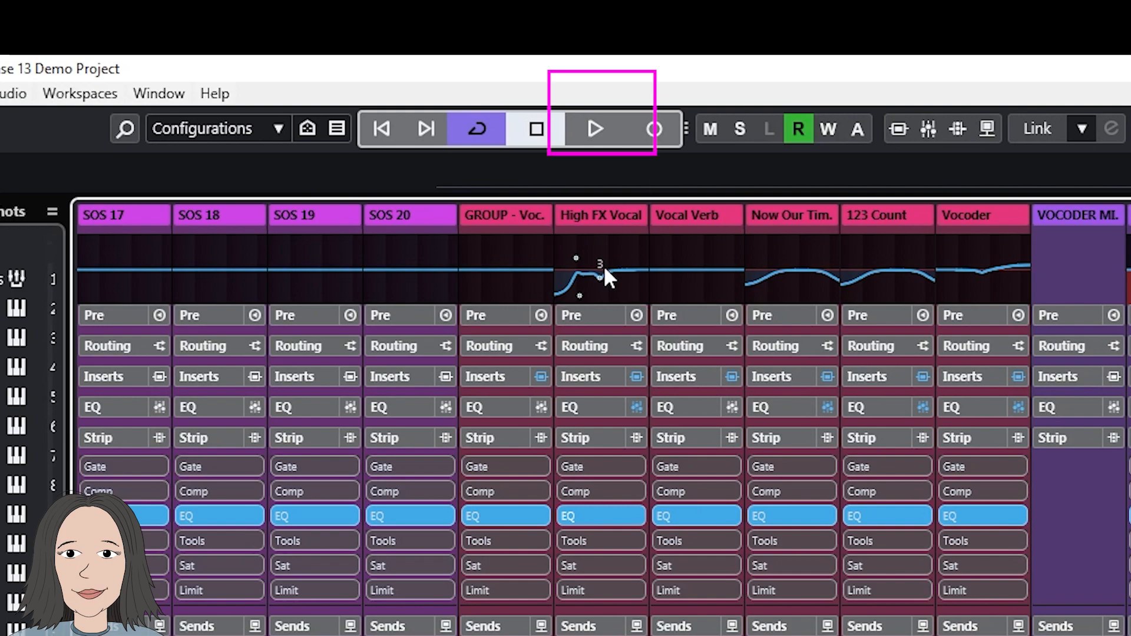
pyautogui.click(604, 270)
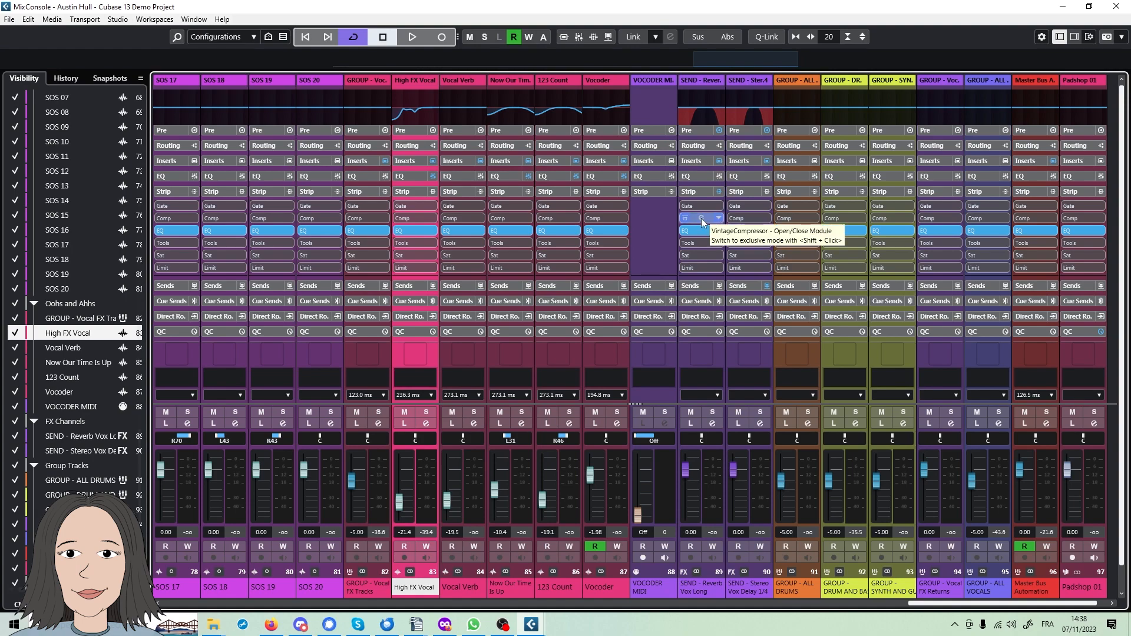
pyautogui.click(700, 222)
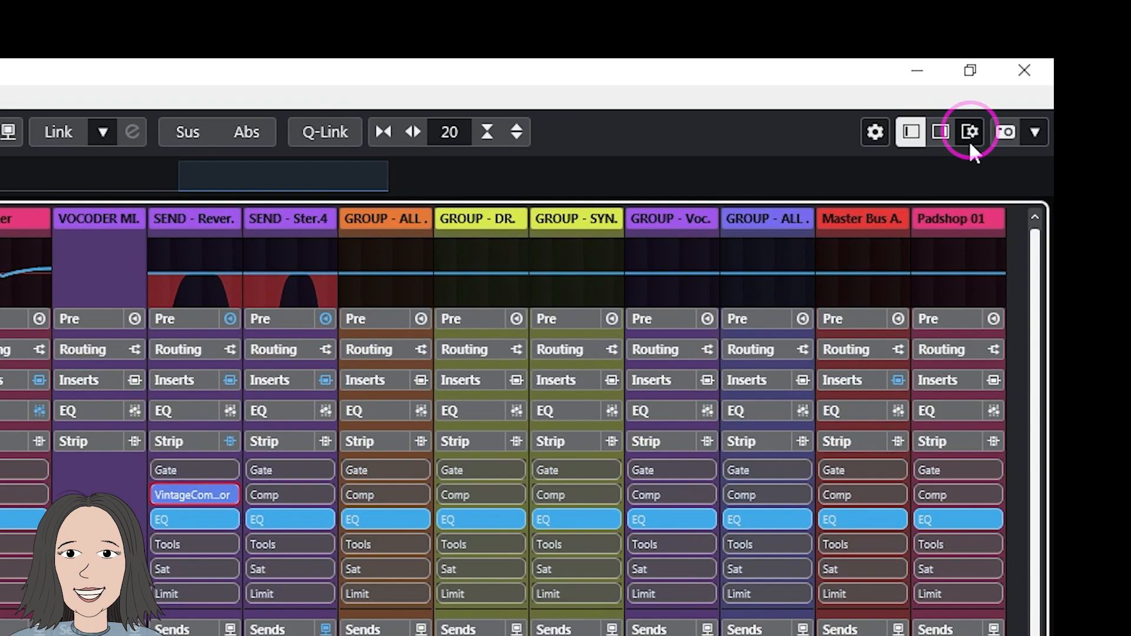
# Step: Open the MixConsole section setup and move Routing down to directly above Cue Sends
pyautogui.click(1089, 36)
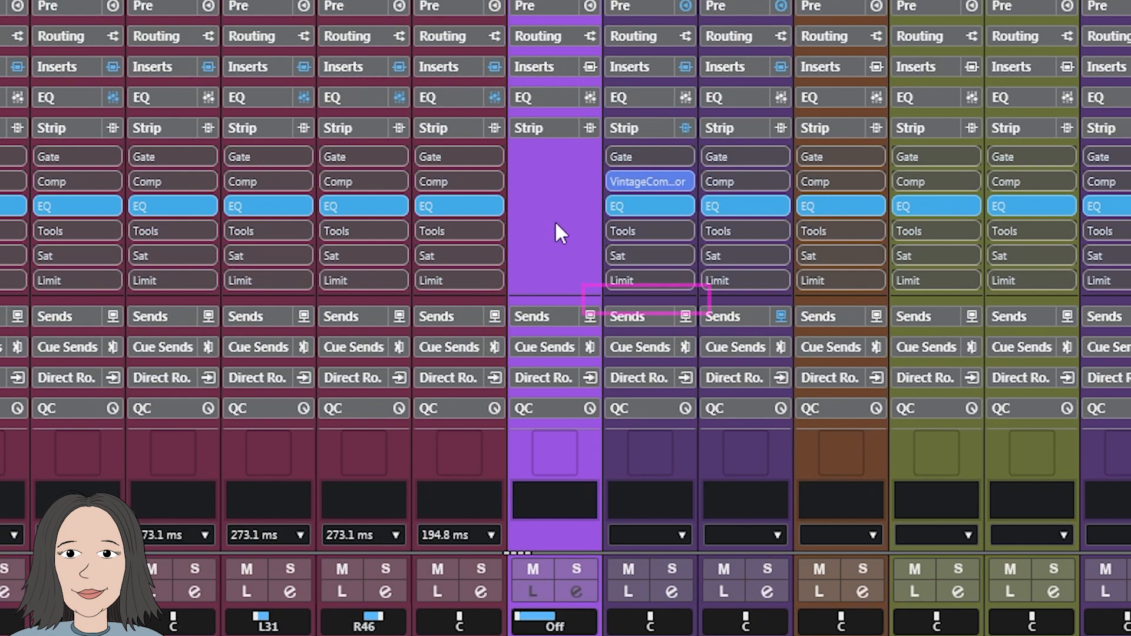
pyautogui.rightClick(555, 223)
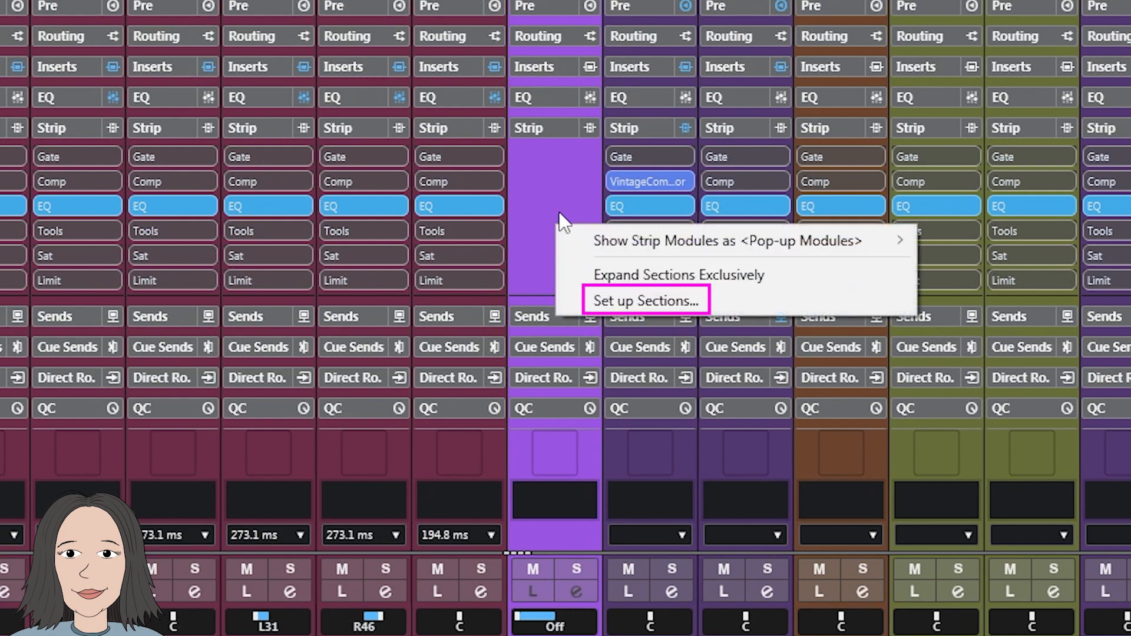
pyautogui.click(589, 302)
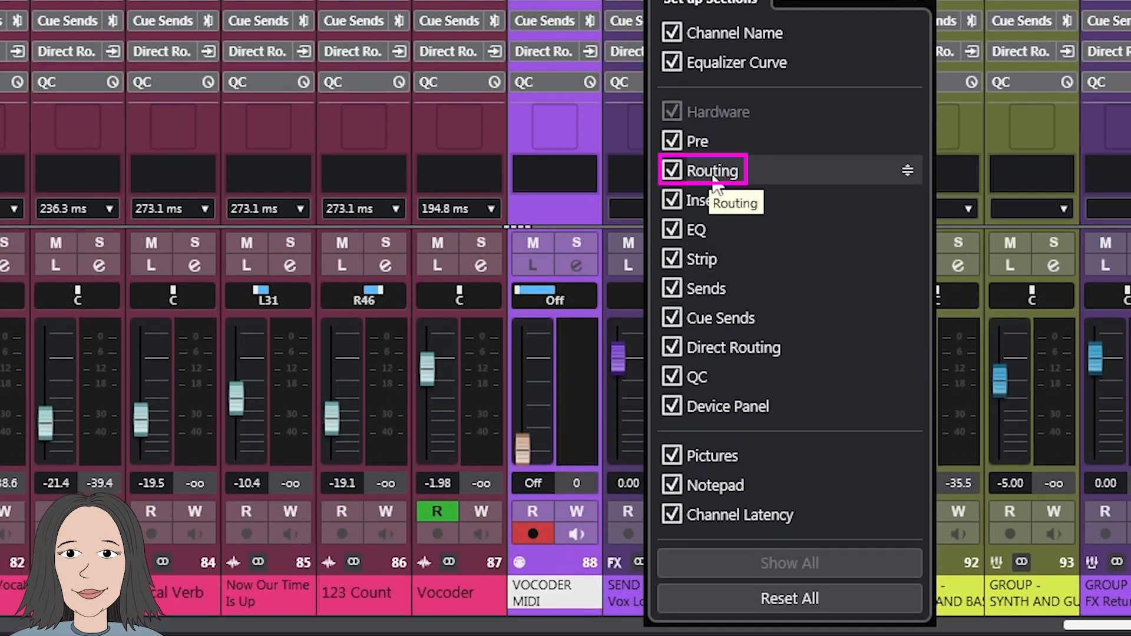
pyautogui.moveTo(713, 179); pyautogui.dragTo(714, 222)
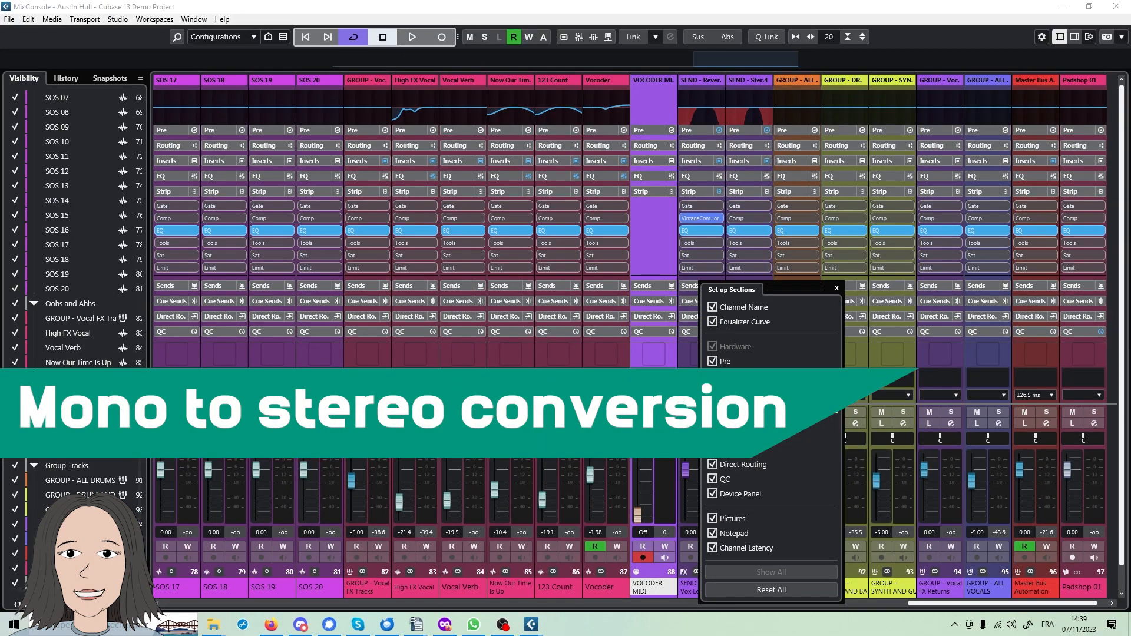
pyautogui.moveTo(740, 409); pyautogui.dragTo(741, 444)
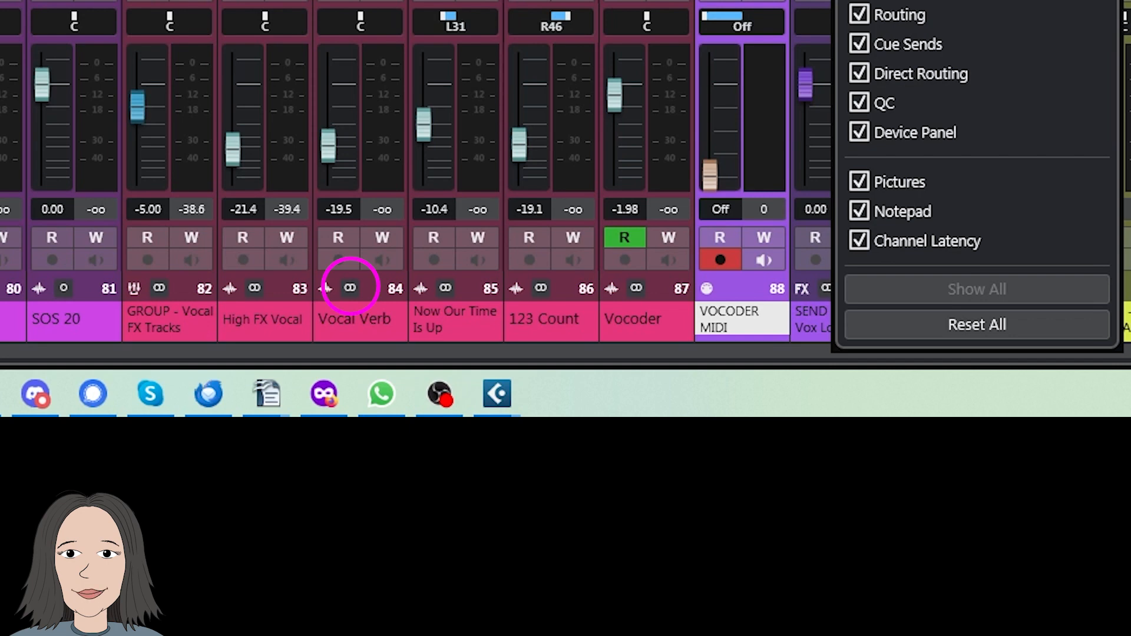
# Step: View the mono/stereo channel controls for Vocal Verb in the MixConsole and 123 Count in the track list, and select the Vocoder track
pyautogui.click(350, 286)
pyautogui.click(539, 313)
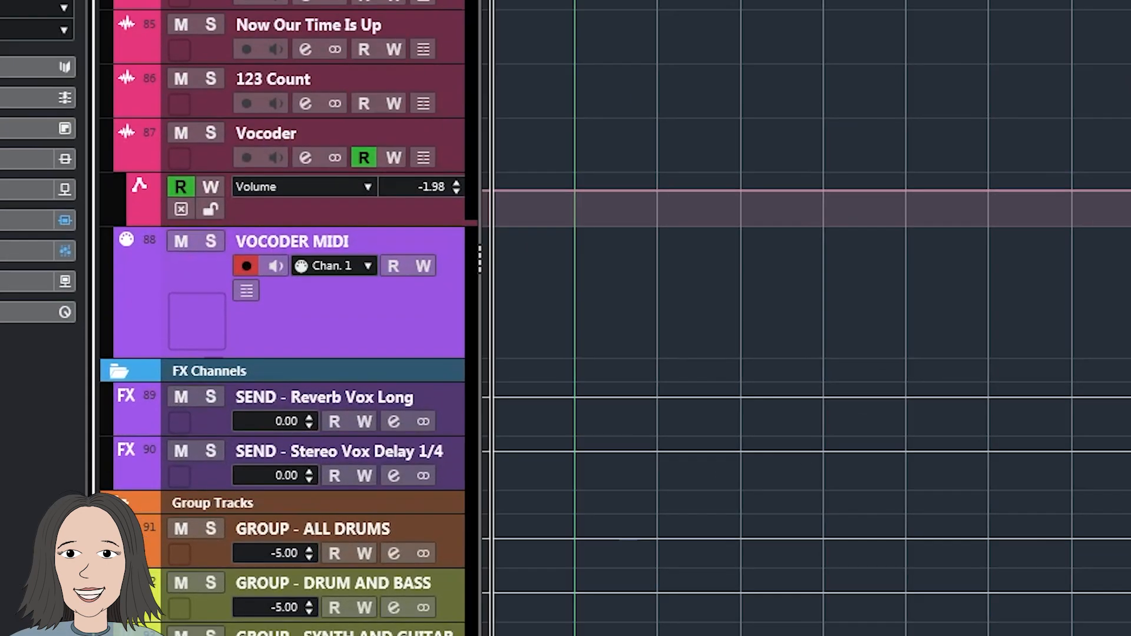
pyautogui.click(409, 232)
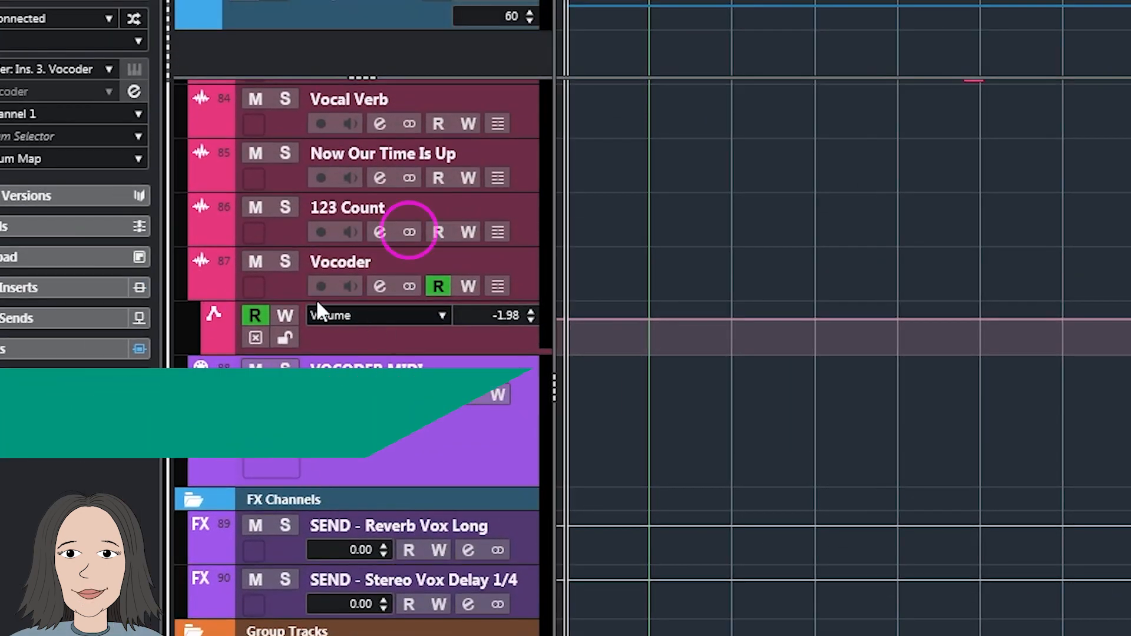
pyautogui.click(285, 279)
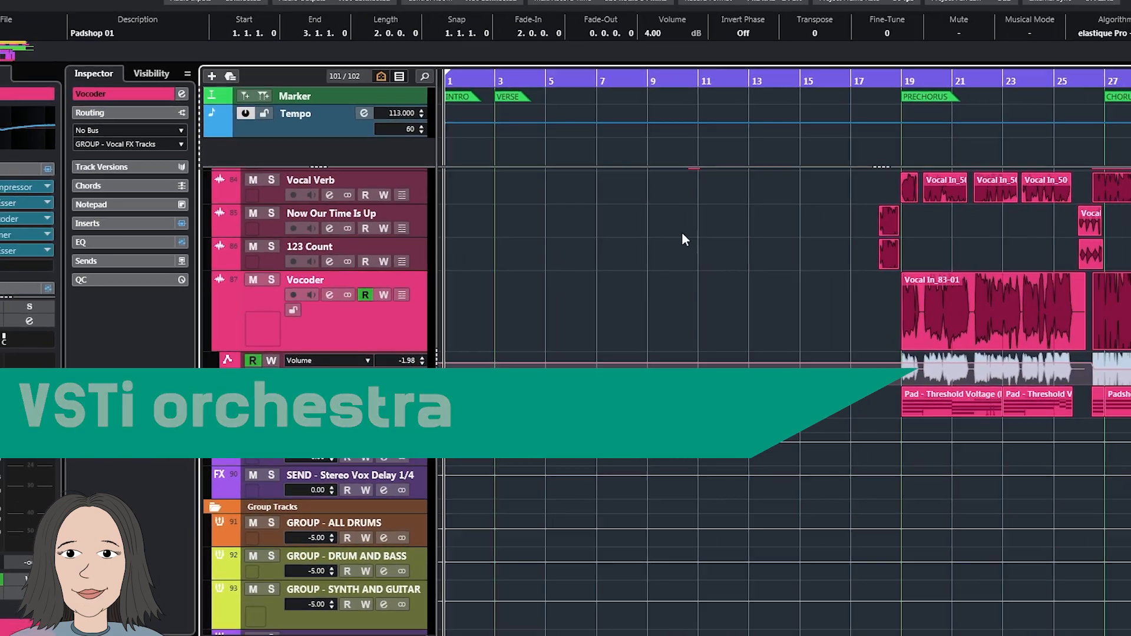
# Step: Add a HALion Sonic instrument track below the Vocoder track and choose the Iconica Sketch library in its MediaBay
pyautogui.scroll(-4, 321, 253)
pyautogui.rightClick(321, 254)
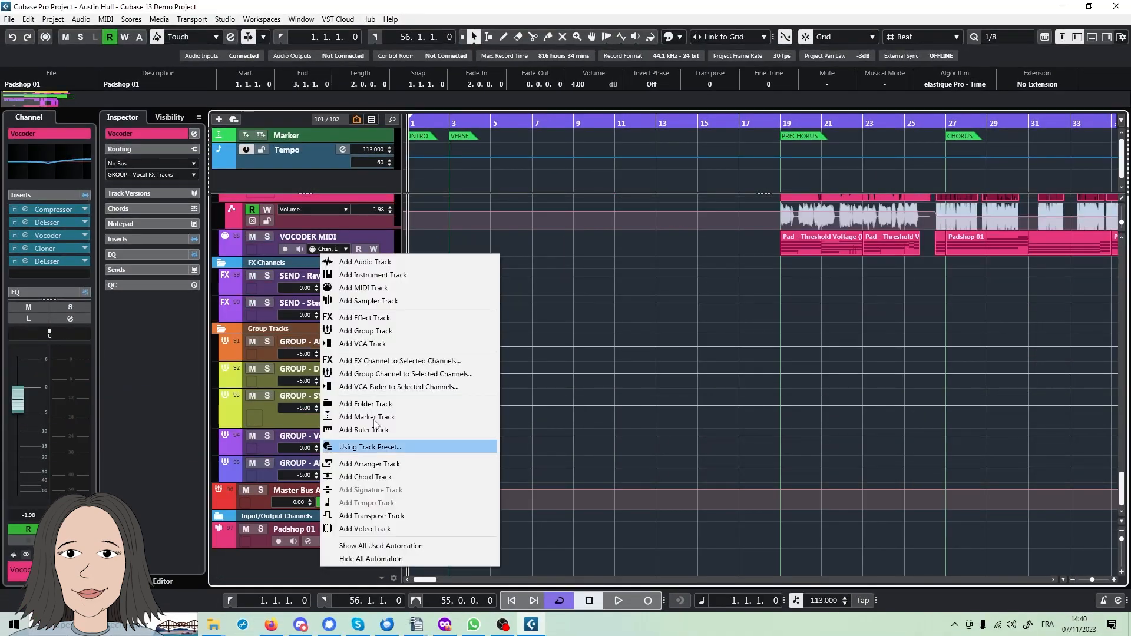
pyautogui.click(373, 274)
pyautogui.click(596, 431)
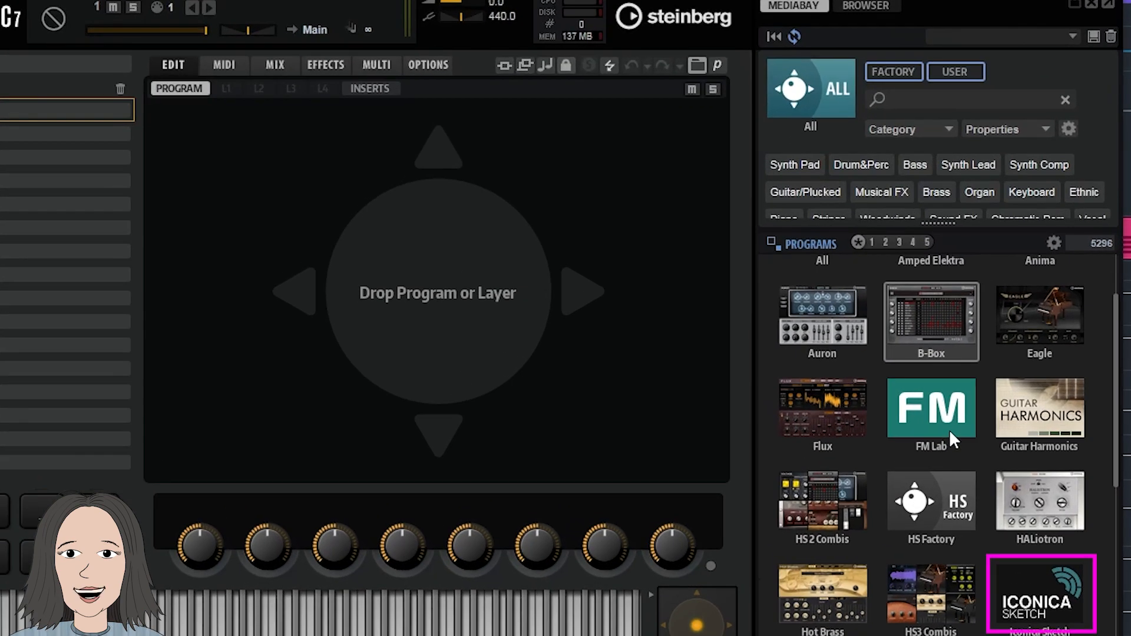
pyautogui.click(1021, 585)
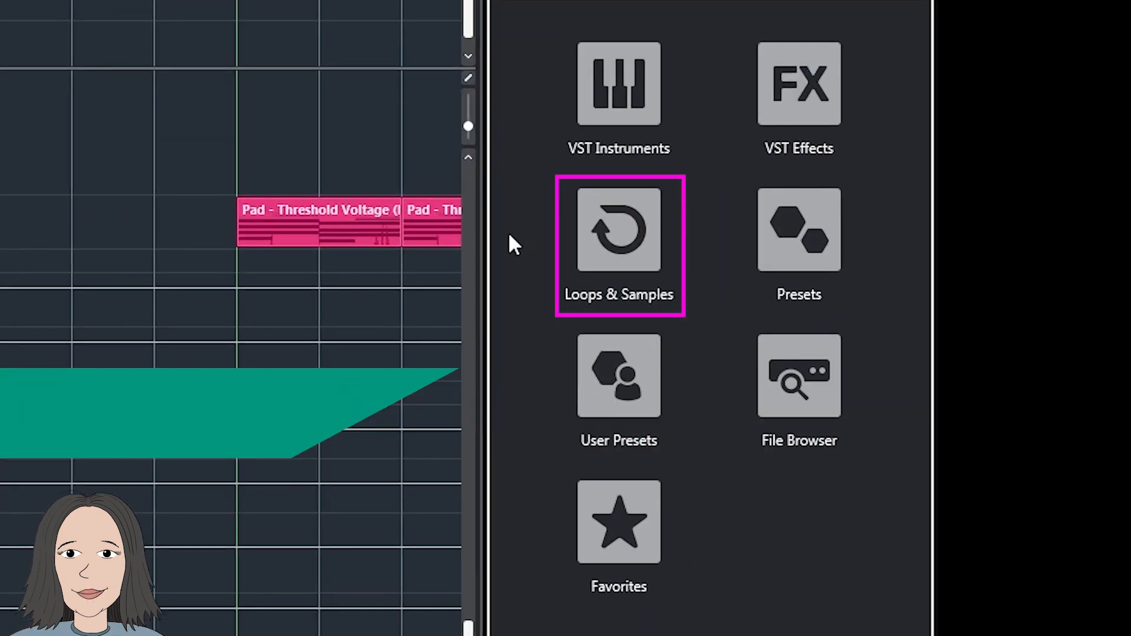
# Step: Open Loops & Samples in the media browser and look through the available sample packs down to the end of the list
pyautogui.click(616, 268)
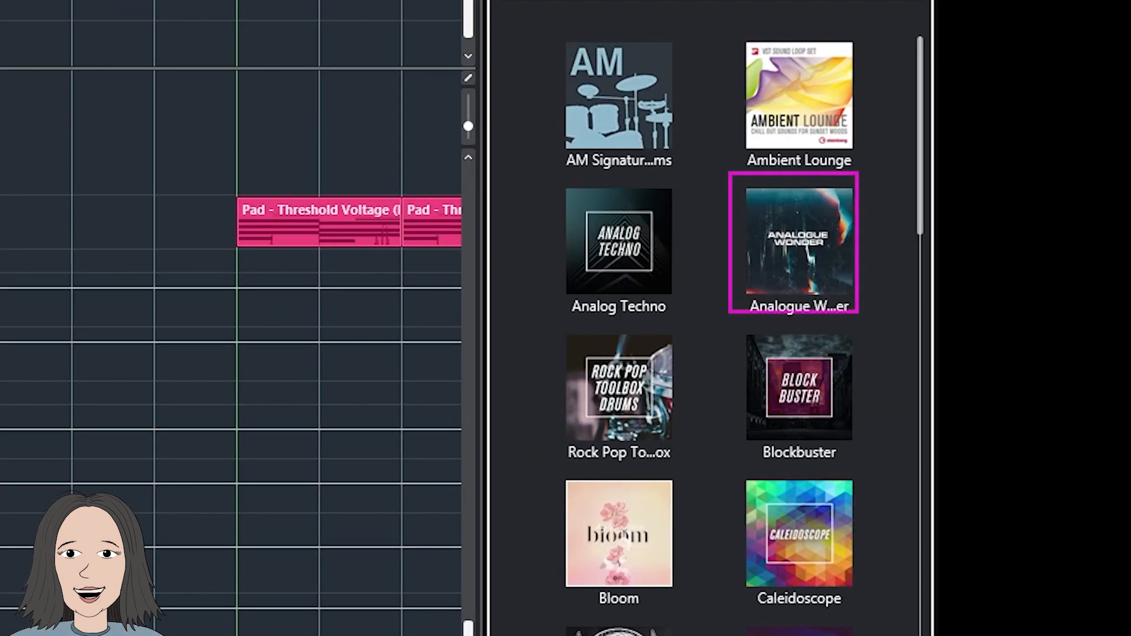
pyautogui.scroll(-2, 802, 425)
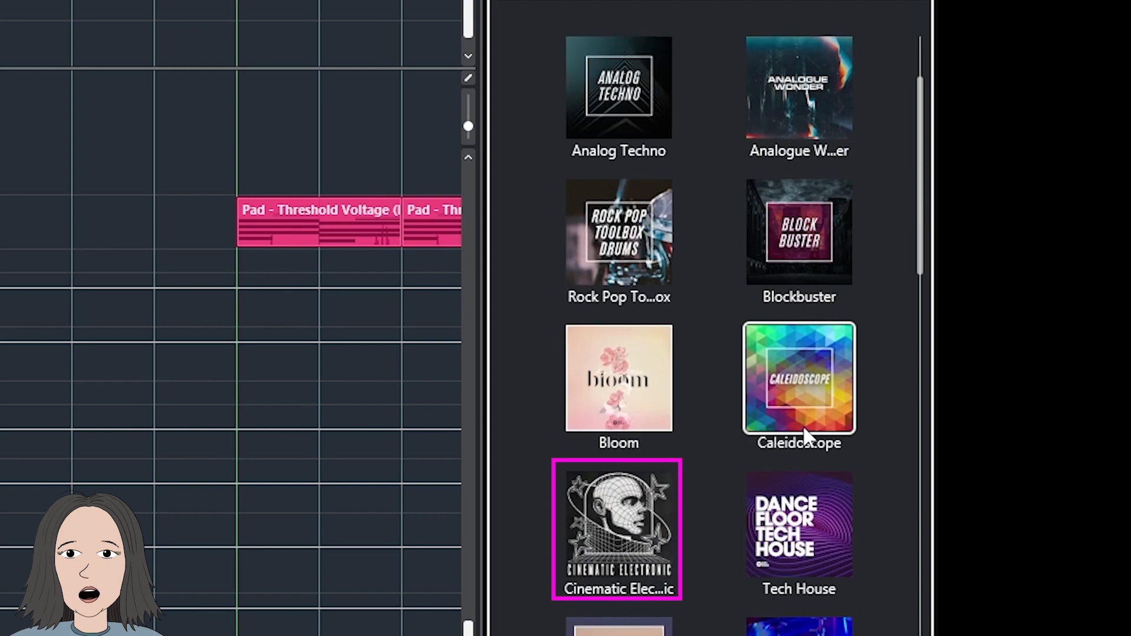
pyautogui.scroll(2, 649, 547)
pyautogui.scroll(-4, 671, 520)
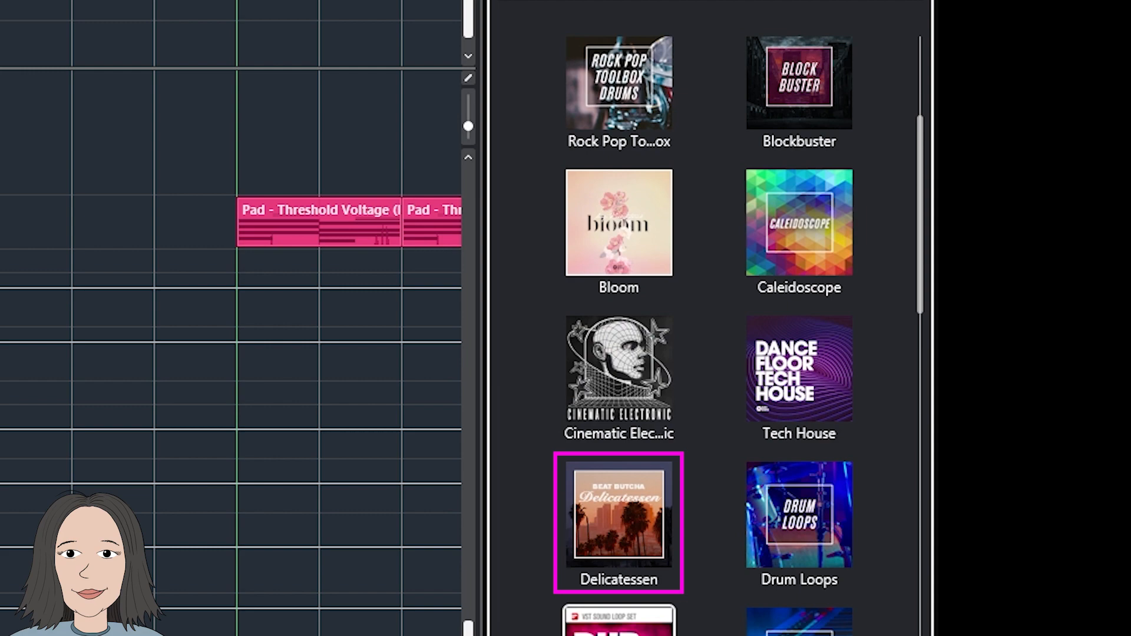
pyautogui.scroll(-10, 634, 600)
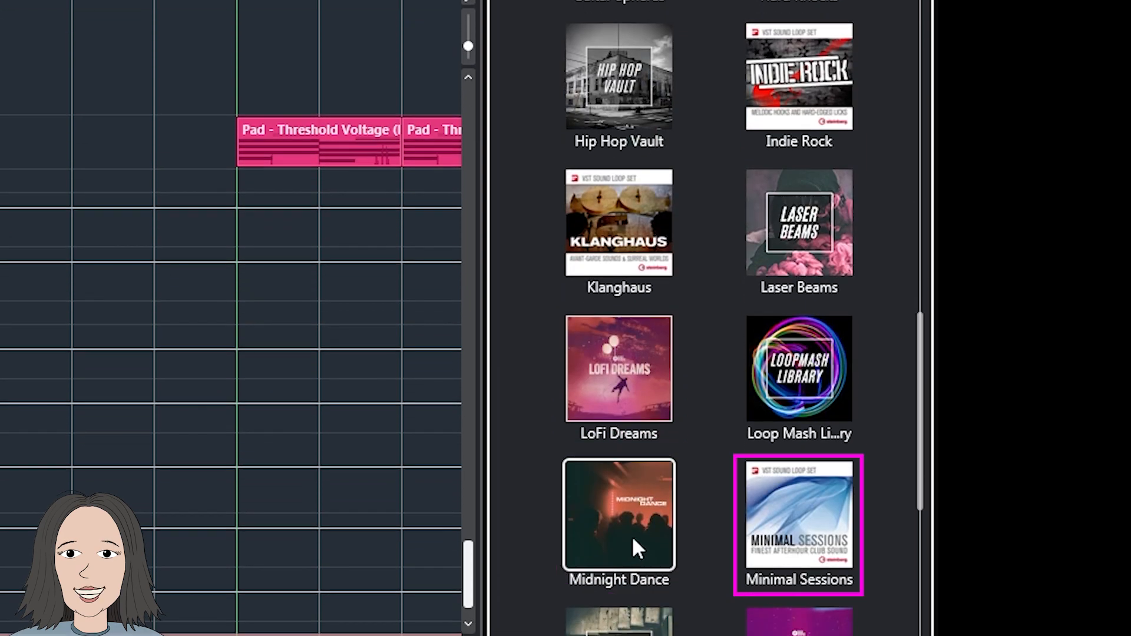
pyautogui.scroll(-10, 633, 548)
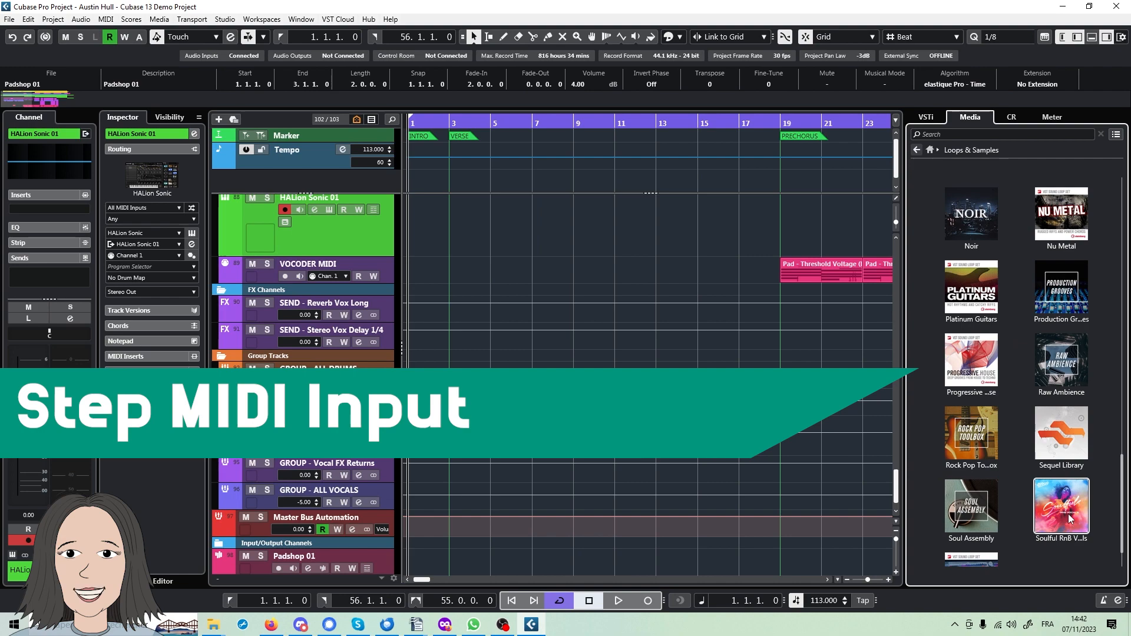
pyautogui.scroll(-1, 856, 528)
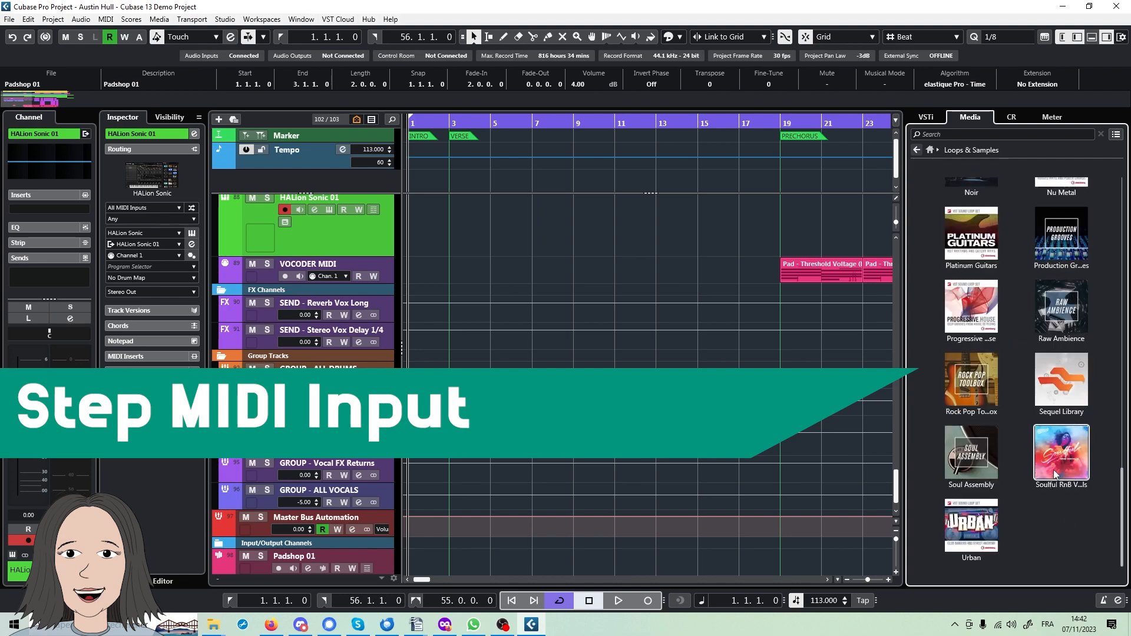
# Step: Hide the media browser, open the Pad - Threshold Voltage part at bar 19 in the Key Editor, and try Tap Tempo
pyautogui.click(1106, 37)
pyautogui.doubleClick(807, 273)
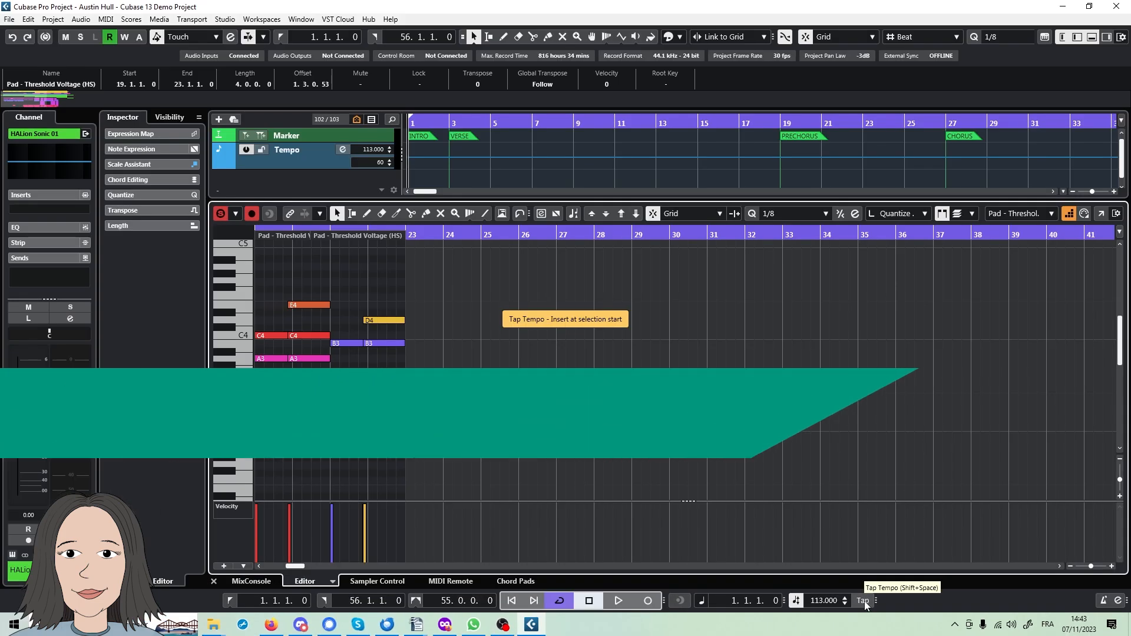
pyautogui.click(863, 600)
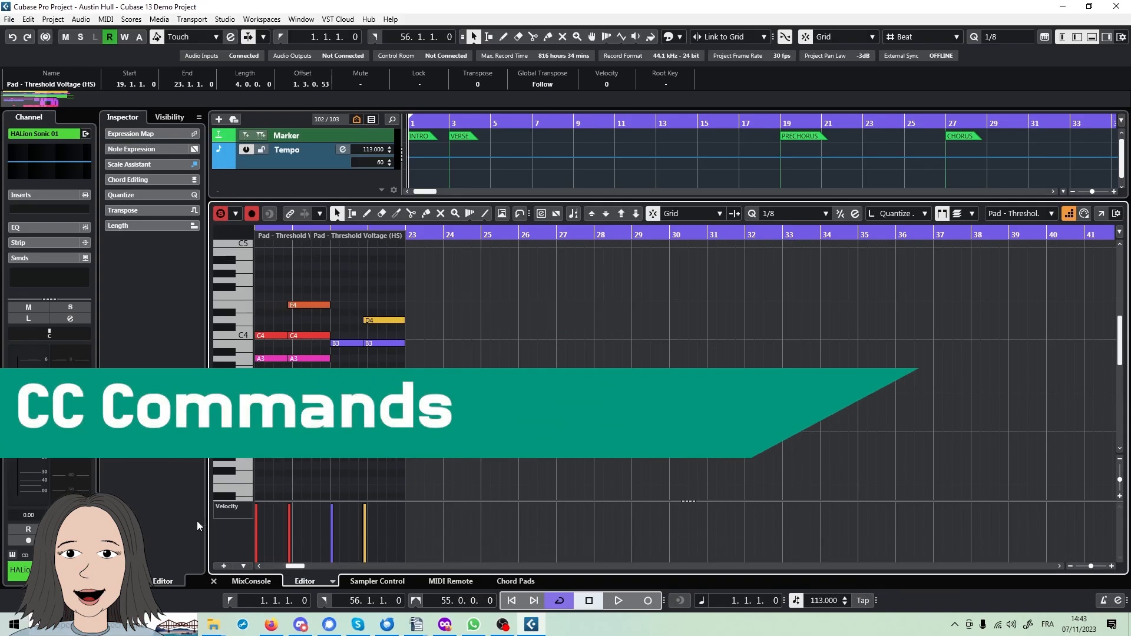
# Step: Switch the Key Editor's controller lane from Velocity to CC 1 (Modulation) and draw a wavy modulation curve across the pad chords
pyautogui.click(230, 511)
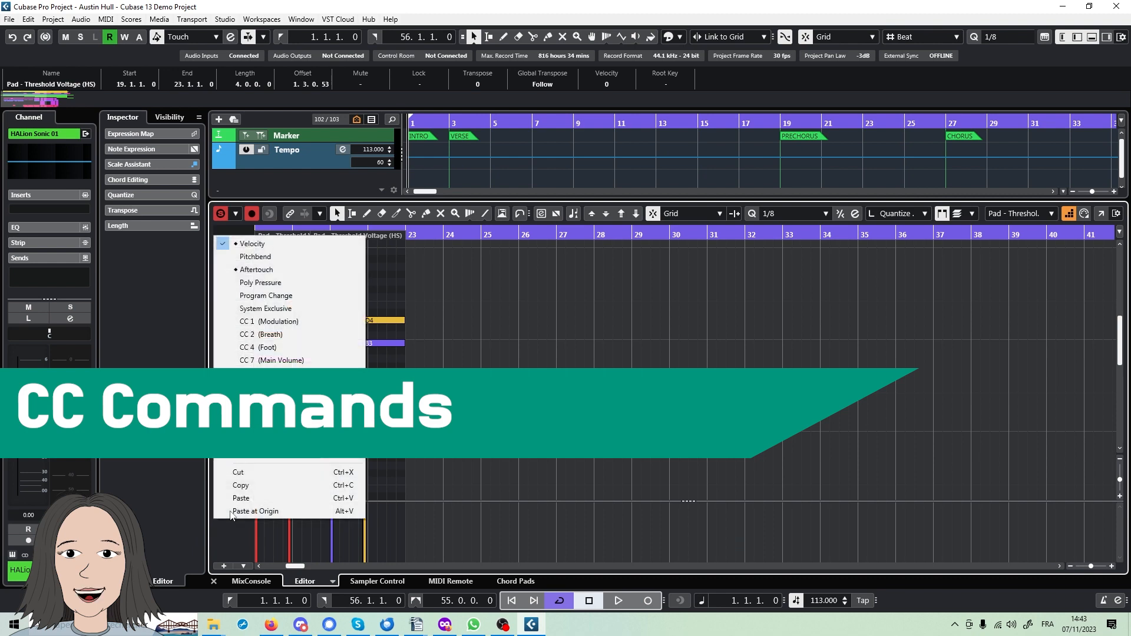
pyautogui.click(259, 323)
pyautogui.moveTo(499, 451)
pyautogui.mouseDown()
pyautogui.moveTo(569, 448)
pyautogui.moveTo(647, 423)
pyautogui.moveTo(744, 442)
pyautogui.moveTo(800, 433)
pyautogui.moveTo(789, 430)
pyautogui.mouseUp()
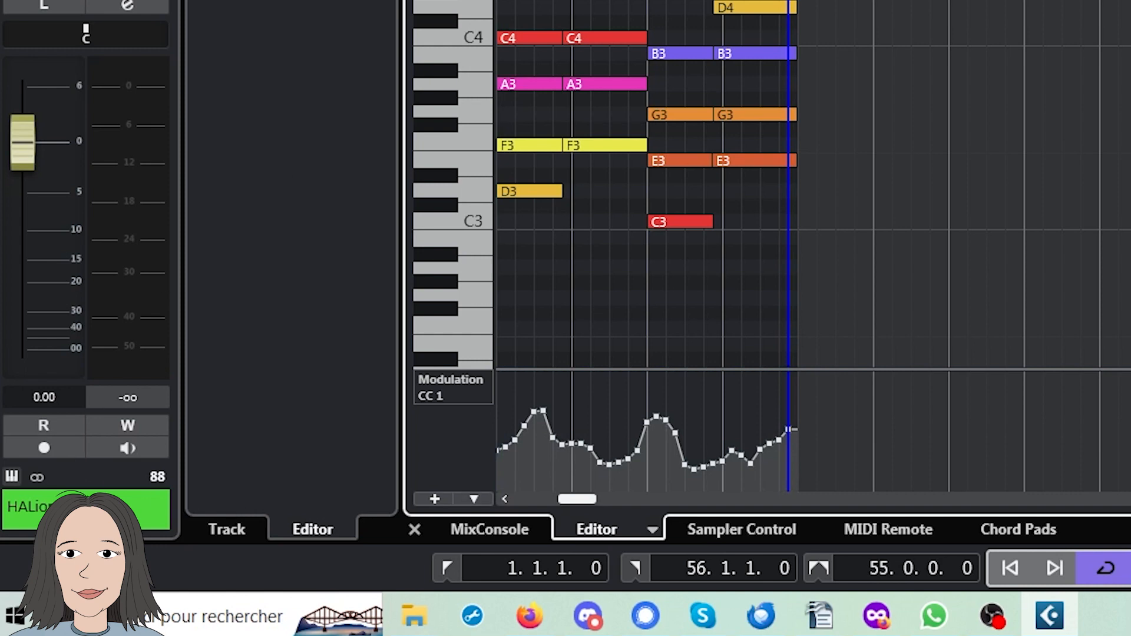
pyautogui.press('h')
pyautogui.press('h')
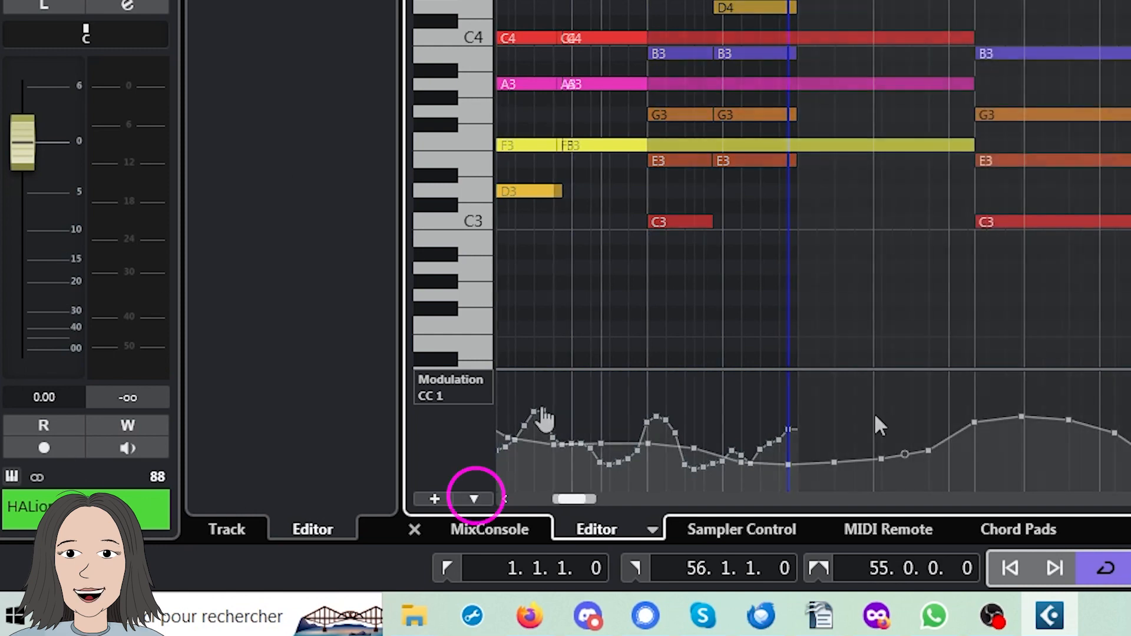
# Step: Set the type of new controller events to Step and draw a stepped CC 1 modulation curve across the pad chords from about 19.2.1
pyautogui.click(473, 499)
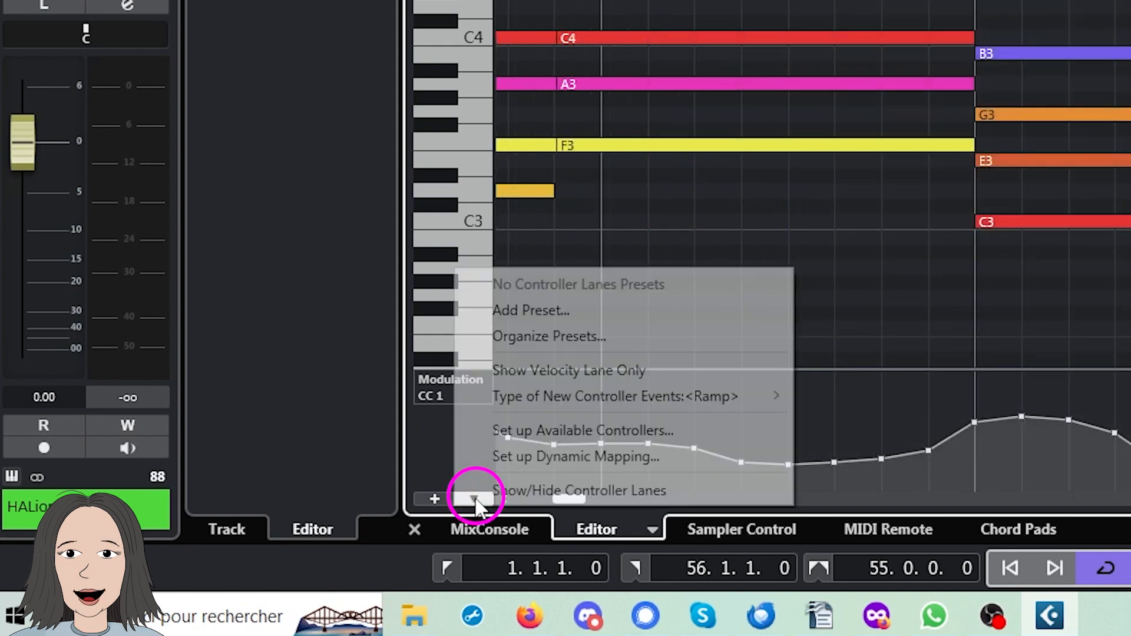
pyautogui.moveTo(542, 404)
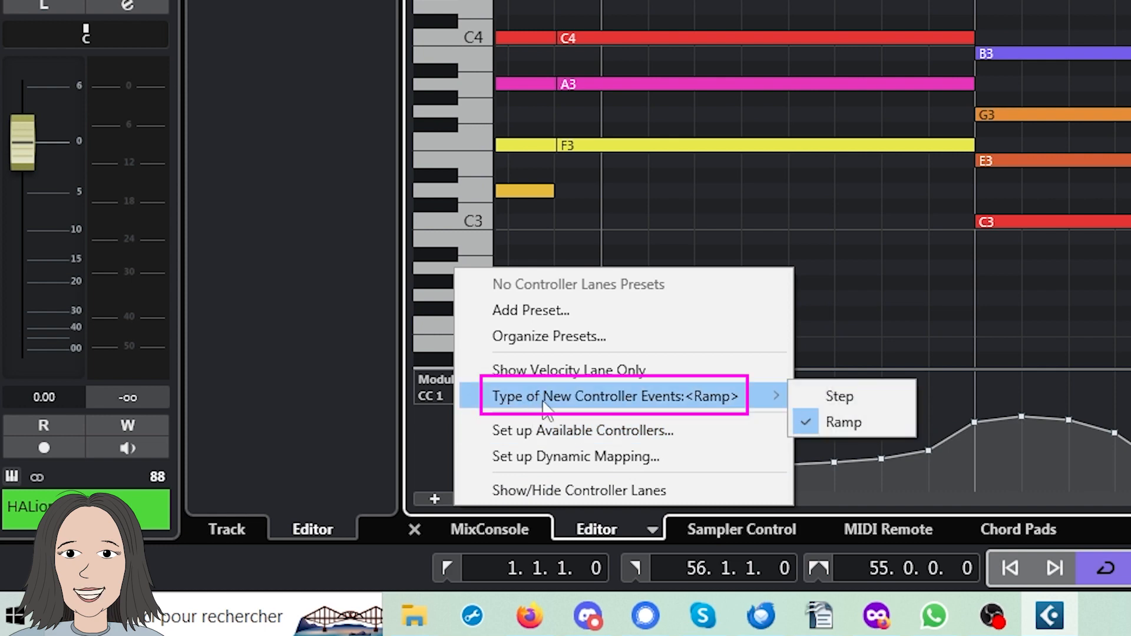
pyautogui.click(874, 395)
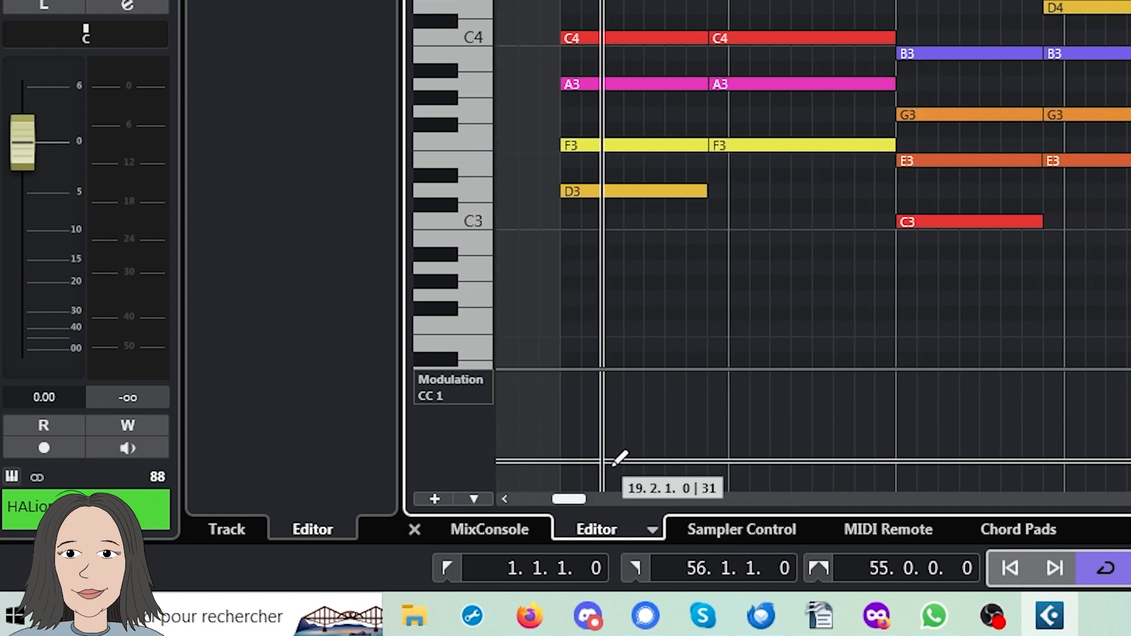
pyautogui.moveTo(614, 463)
pyautogui.mouseDown()
pyautogui.moveTo(598, 451)
pyautogui.moveTo(669, 417)
pyautogui.moveTo(722, 436)
pyautogui.moveTo(857, 424)
pyautogui.moveTo(966, 491)
pyautogui.moveTo(1068, 495)
pyautogui.moveTo(1125, 412)
pyautogui.mouseUp()
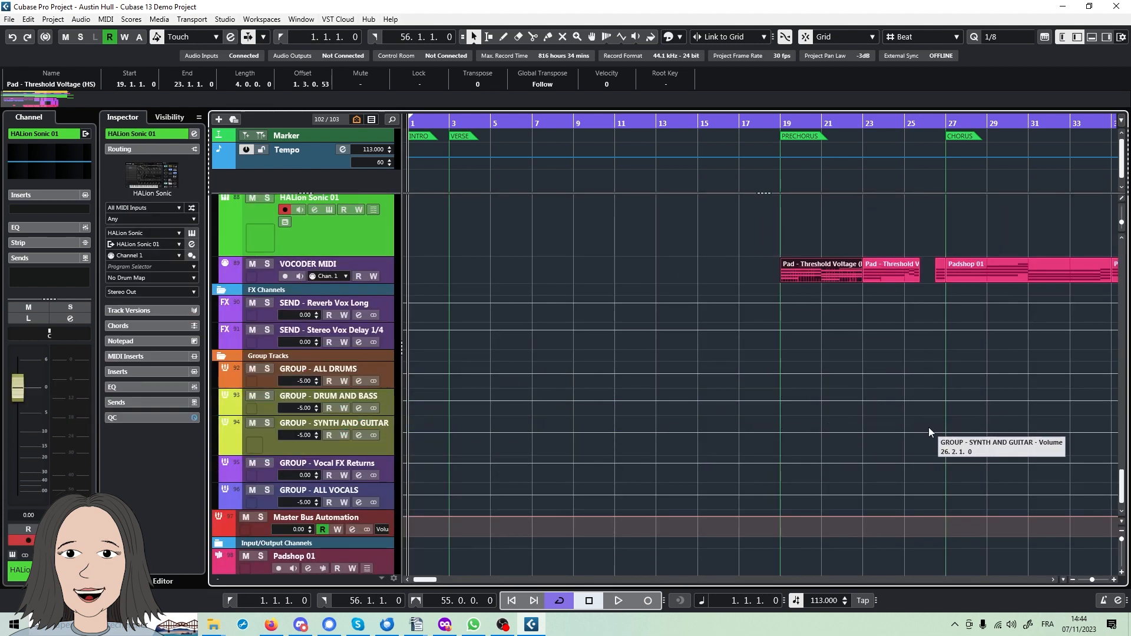
# Step: Add a Video track below the HALion Sonic 01 track in the project's track list
pyautogui.scroll(2, 653, 359)
pyautogui.scroll(3, 647, 359)
pyautogui.scroll(3, 632, 356)
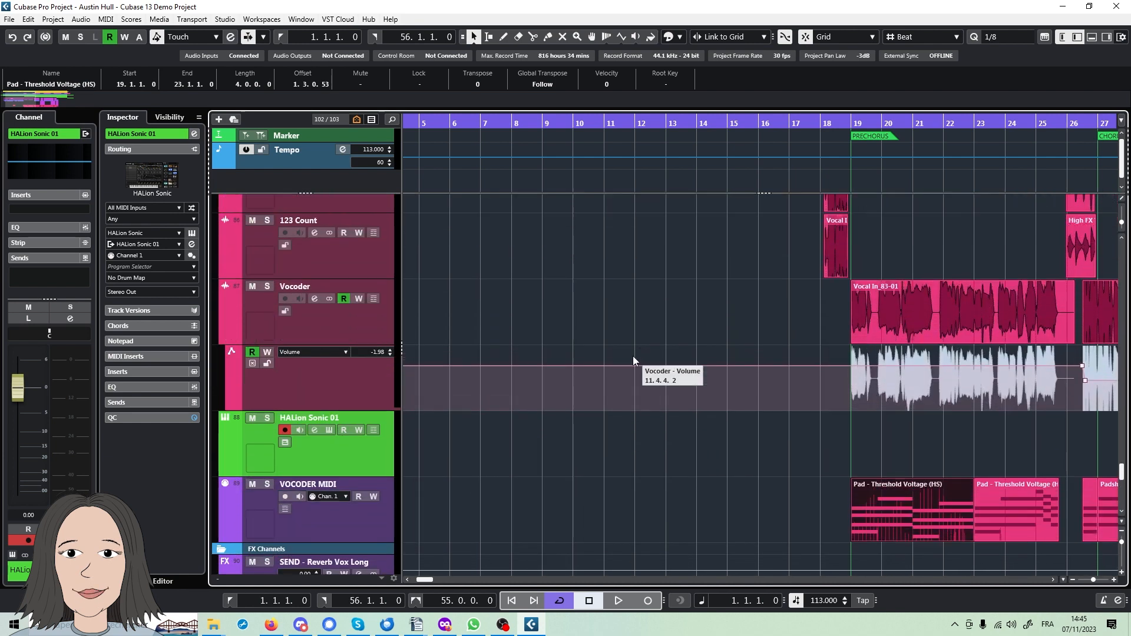
pyautogui.scroll(-2, 630, 356)
pyautogui.scroll(3, 630, 356)
pyautogui.scroll(-3, 630, 355)
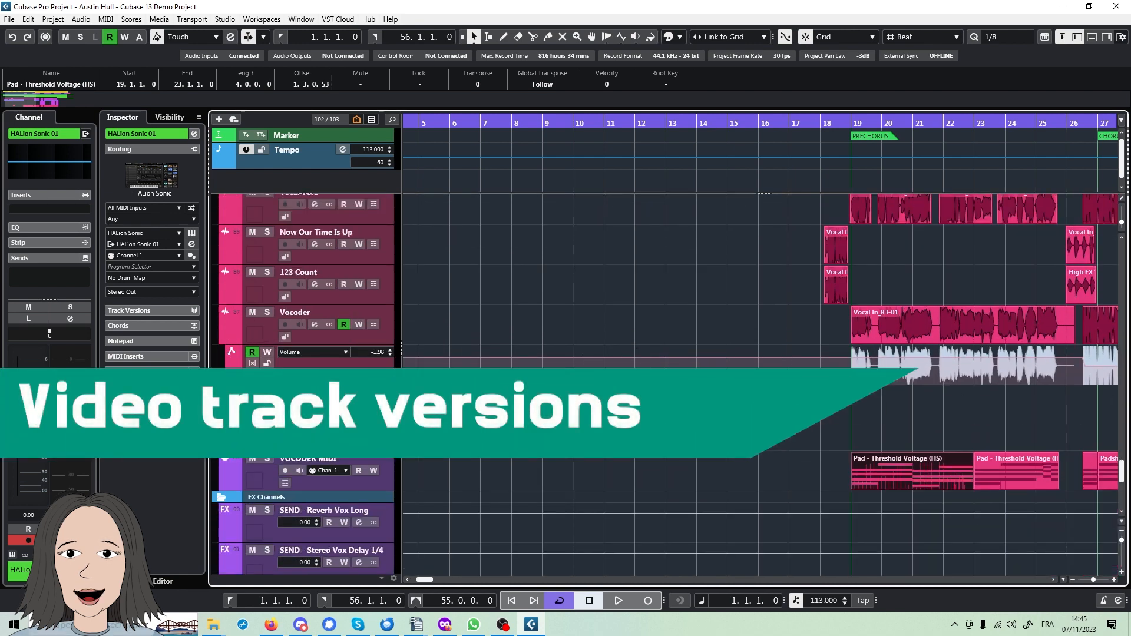
pyautogui.rightClick(361, 421)
pyautogui.moveTo(514, 161)
pyautogui.click(601, 433)
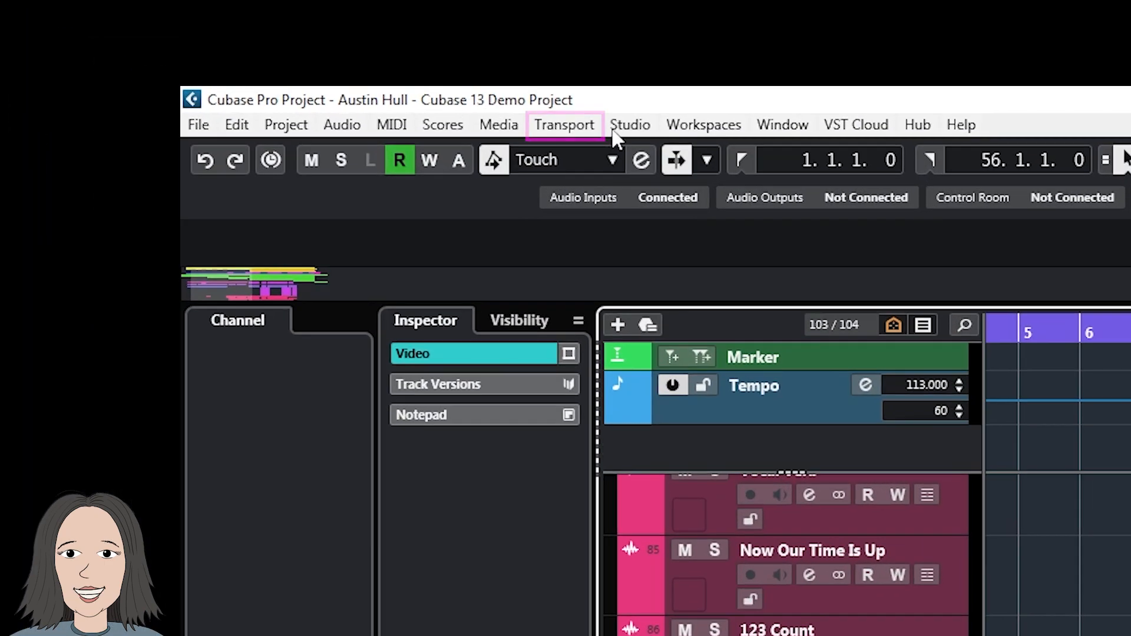
# Step: Look through the Start Mode options for playback in the transport settings
pyautogui.click(586, 129)
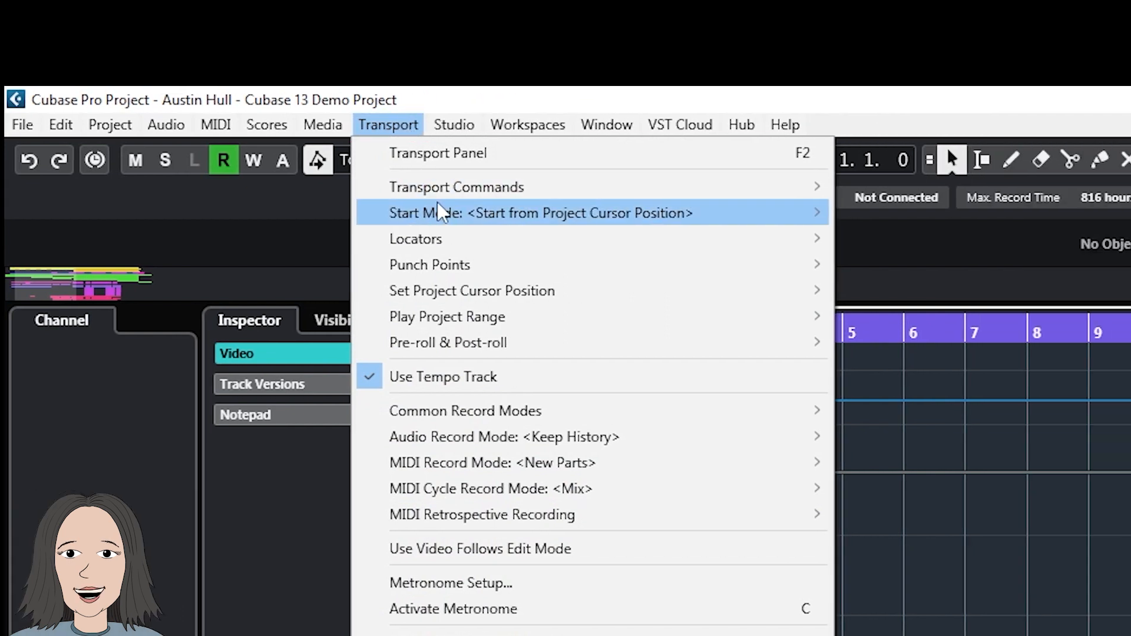
pyautogui.moveTo(437, 214)
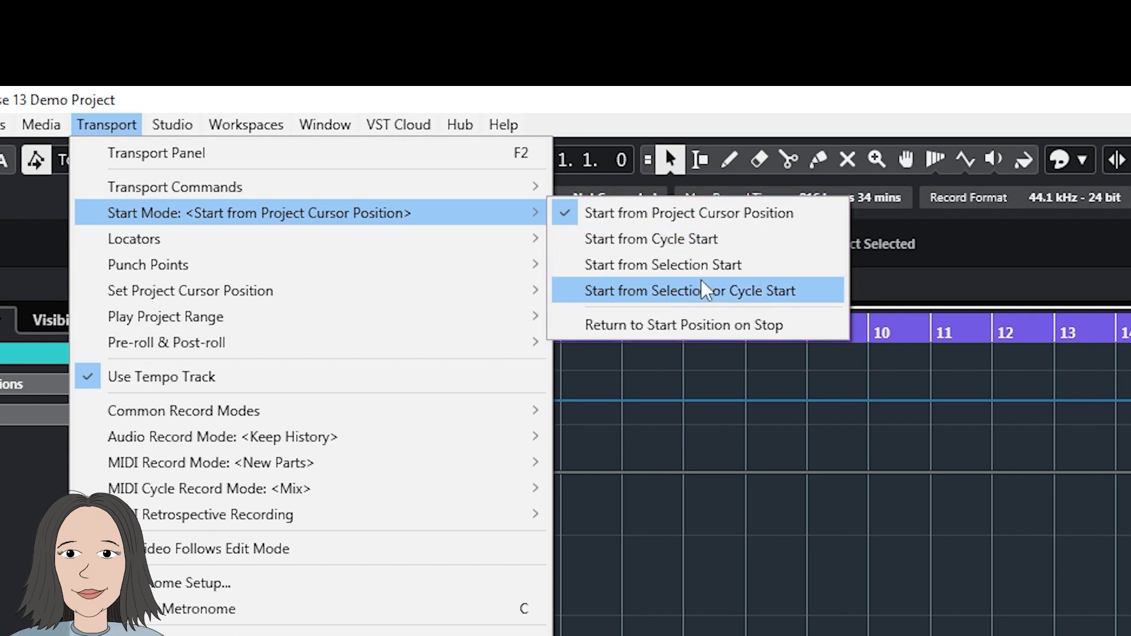
pyautogui.click(1069, 260)
# Step: Play the project from just after bar 5, switch on Return to Start Position on Stop, and stop playback
pyautogui.click(560, 337)
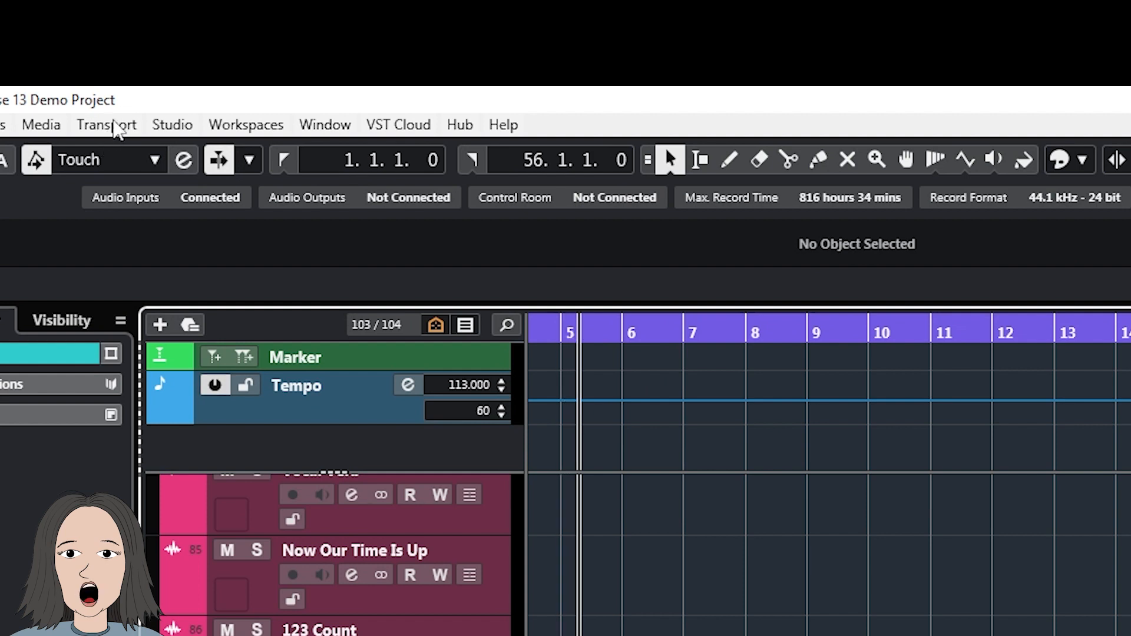
pyautogui.click(116, 124)
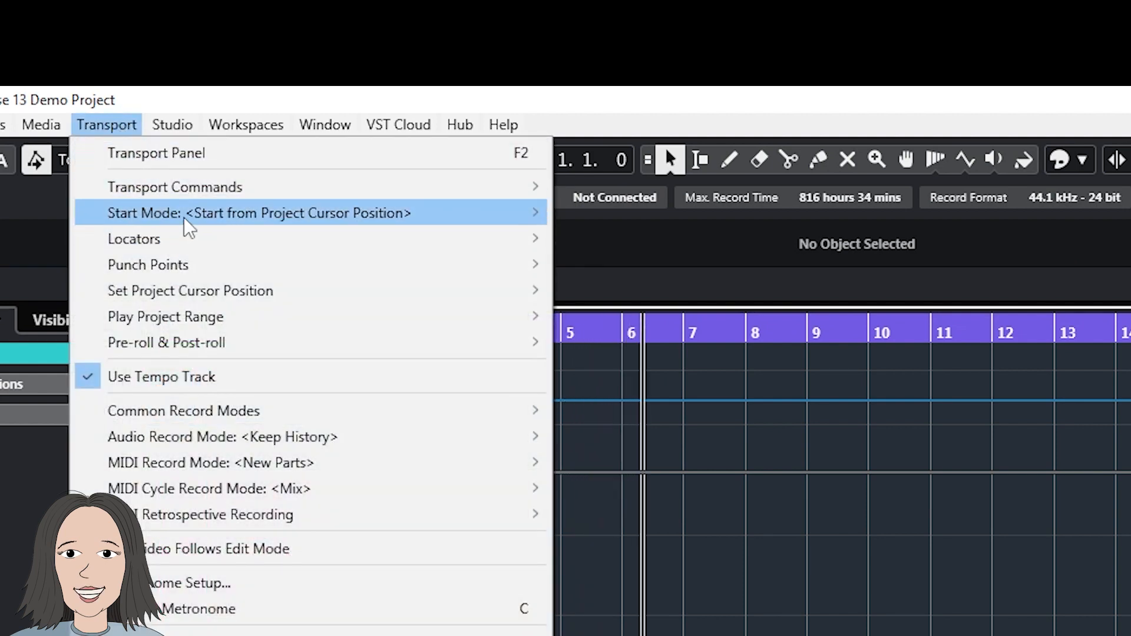
pyautogui.moveTo(404, 221)
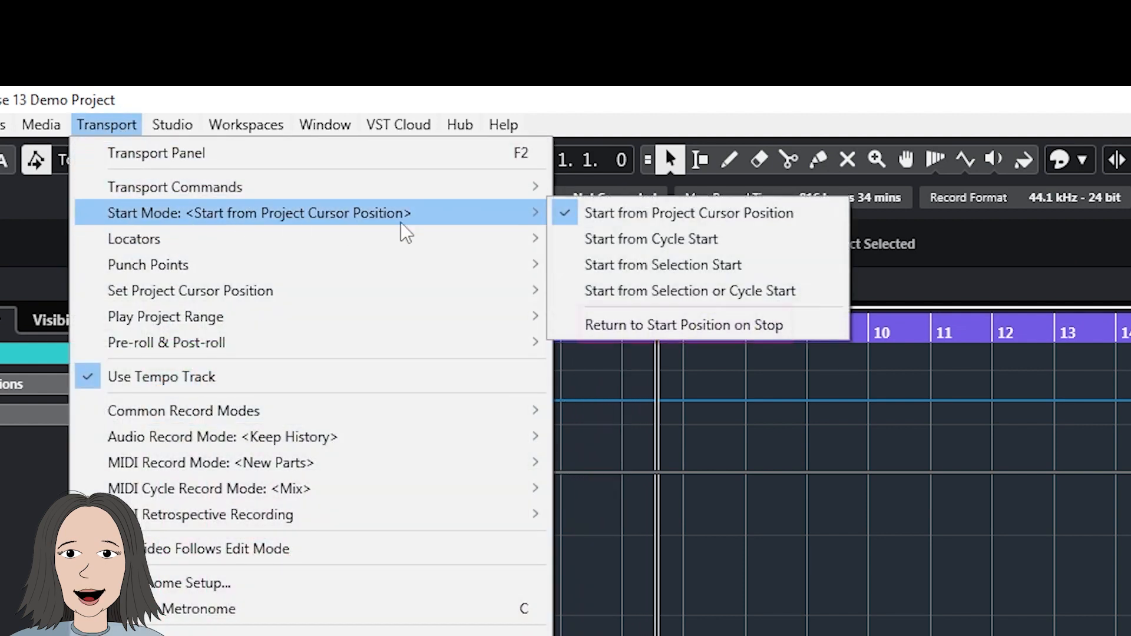
pyautogui.click(679, 321)
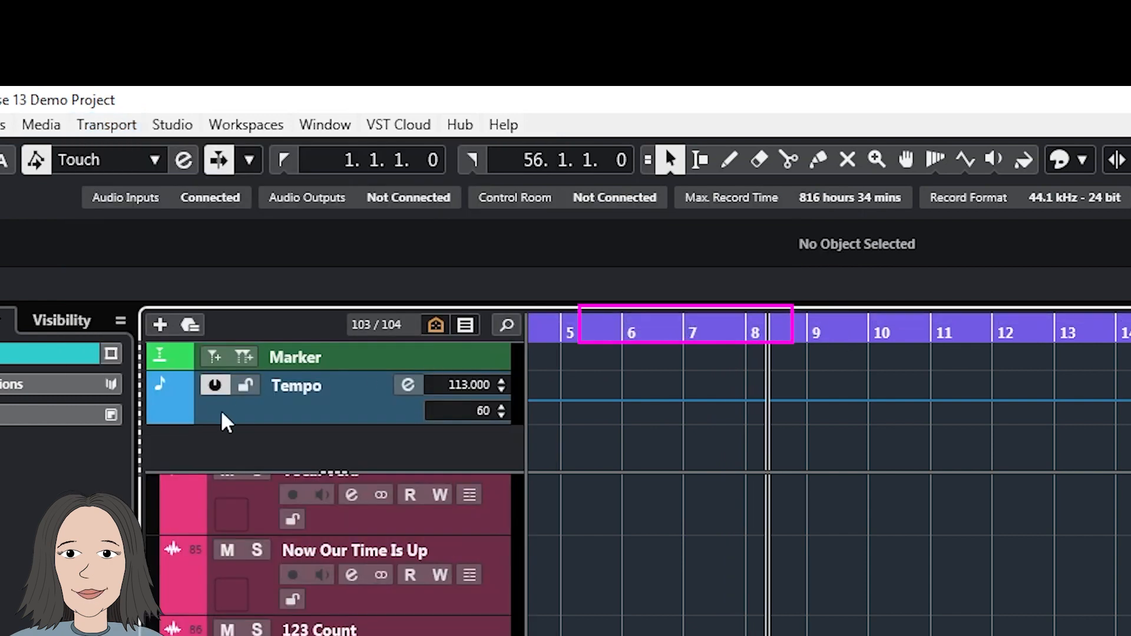
pyautogui.press('space')
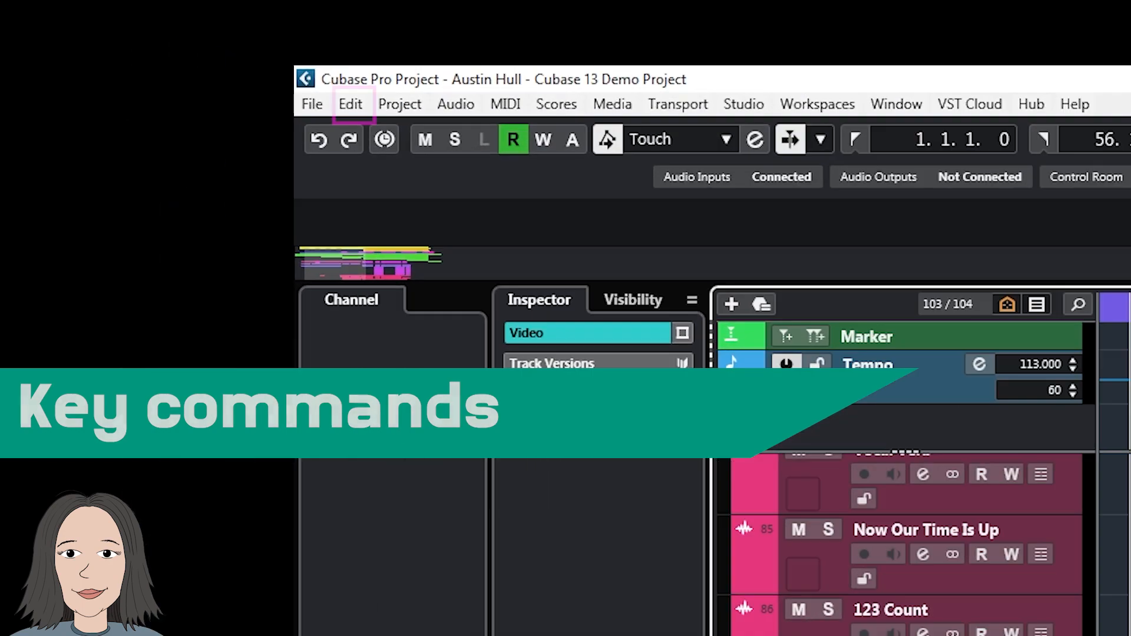
# Step: Open the Key Commands editor and filter its command list by Assigned, Customized and Unassigned
pyautogui.click(351, 105)
pyautogui.click(471, 372)
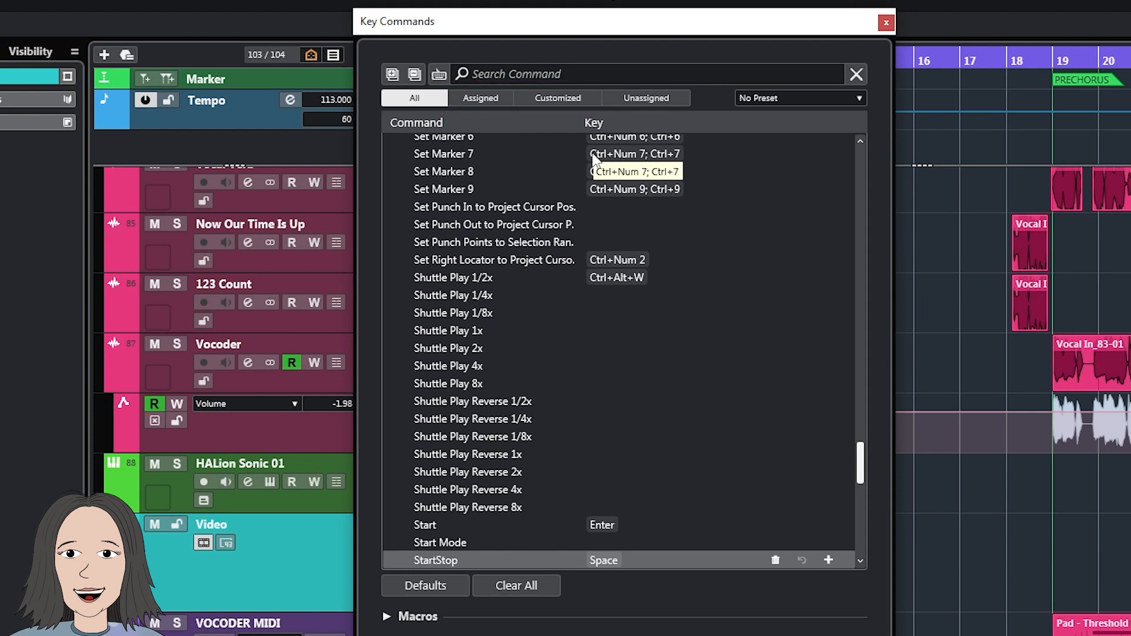
pyautogui.click(500, 99)
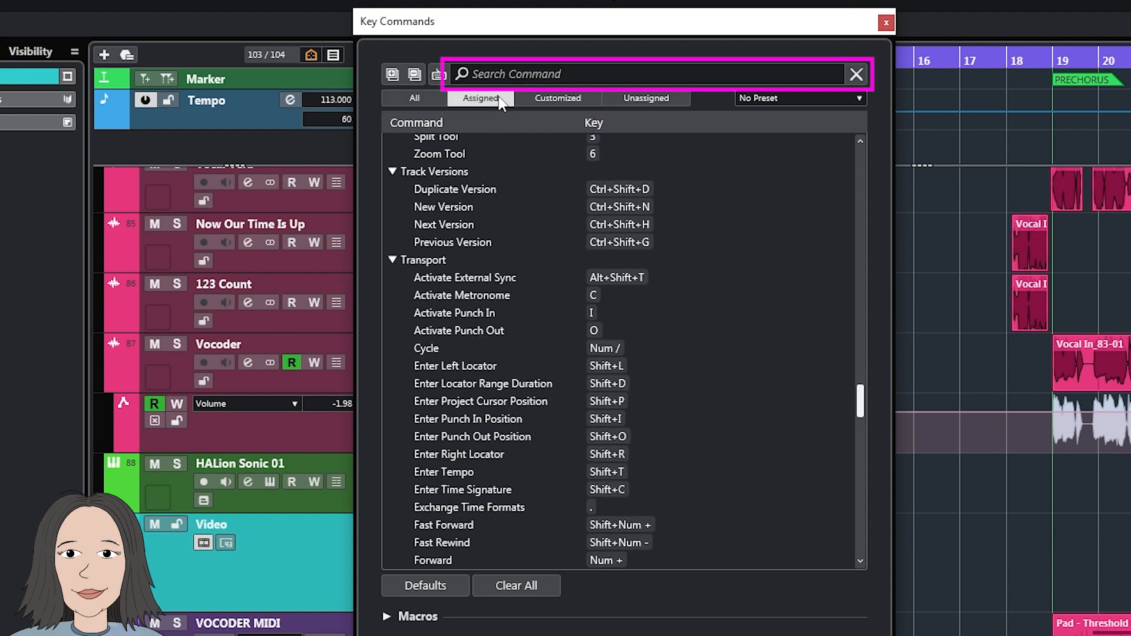
pyautogui.click(571, 99)
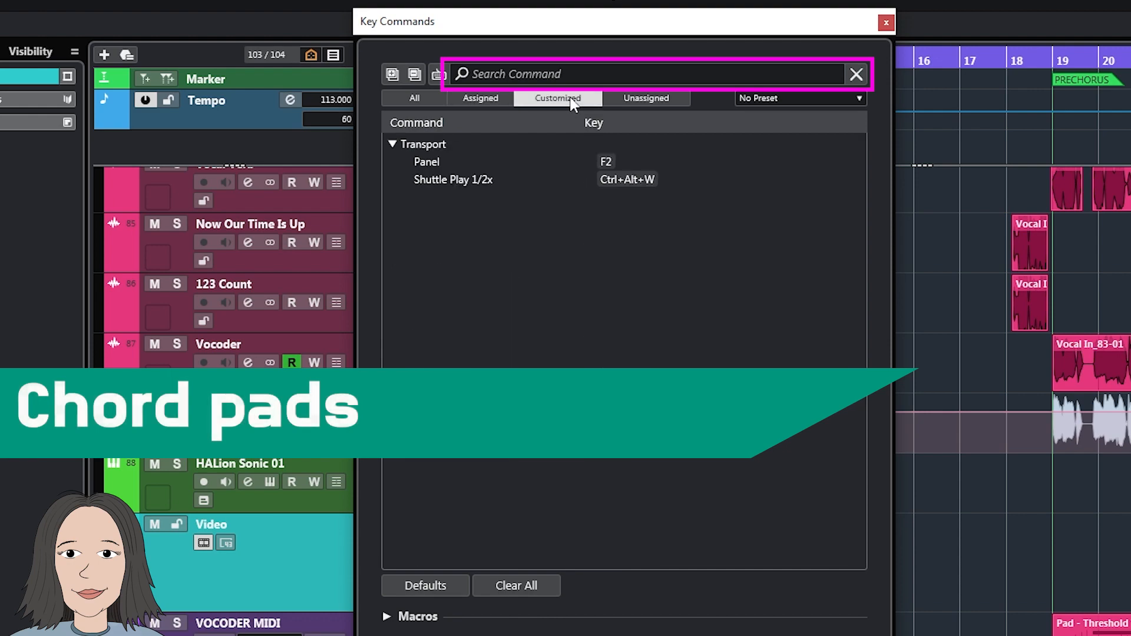
pyautogui.click(642, 100)
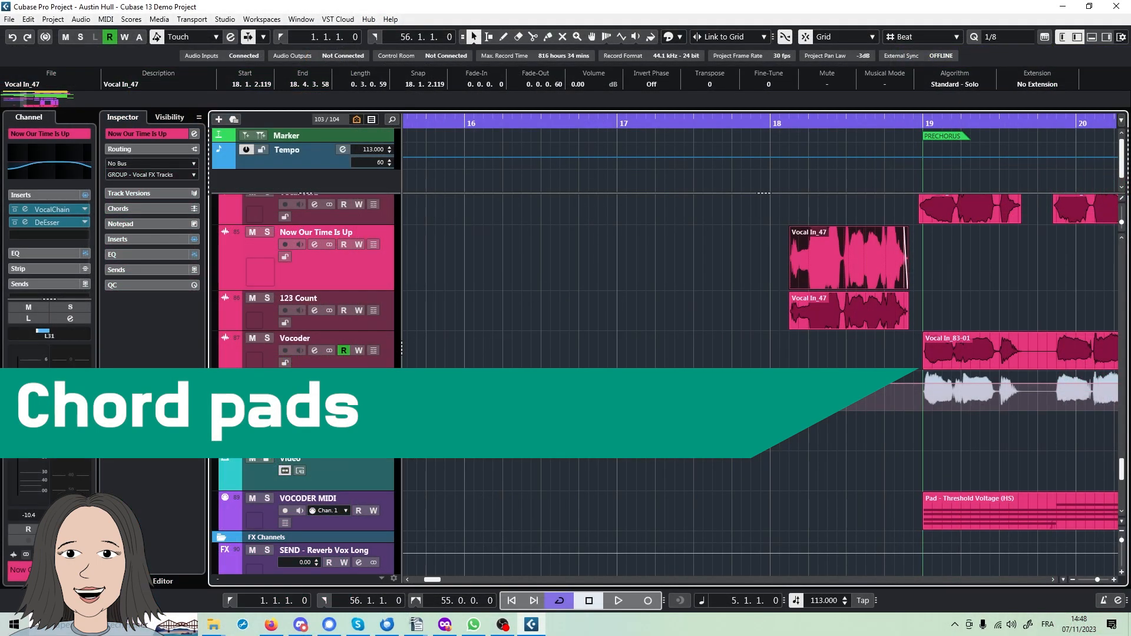
# Step: Show the Chord Pads in the lower zone and look through the available chord pad presets
pyautogui.scroll(-10, 654, 330)
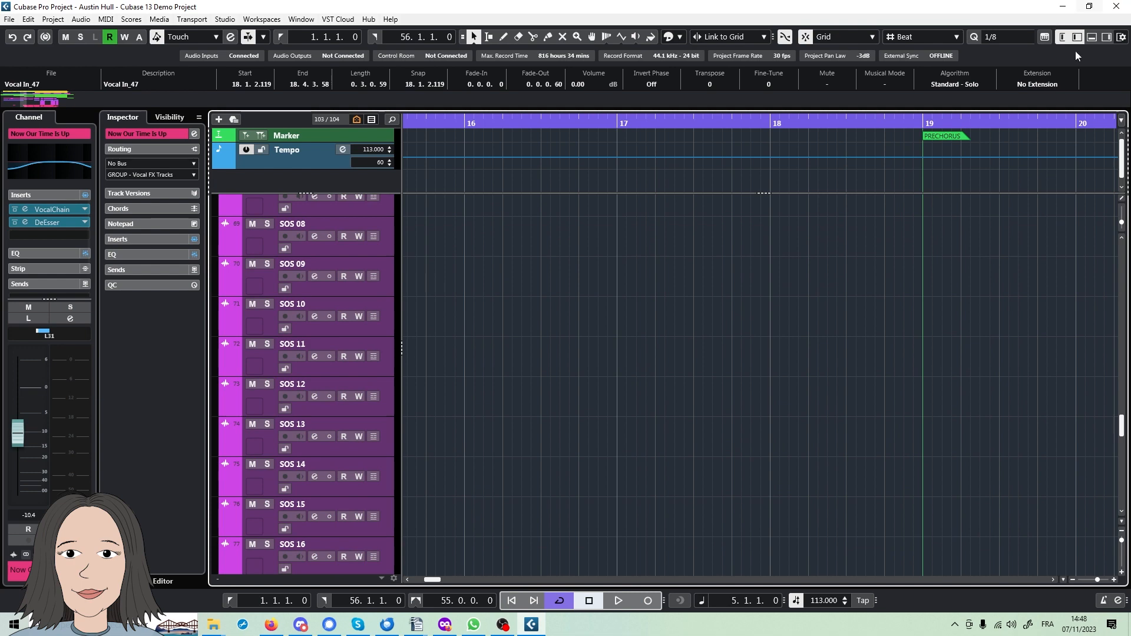
pyautogui.click(1091, 37)
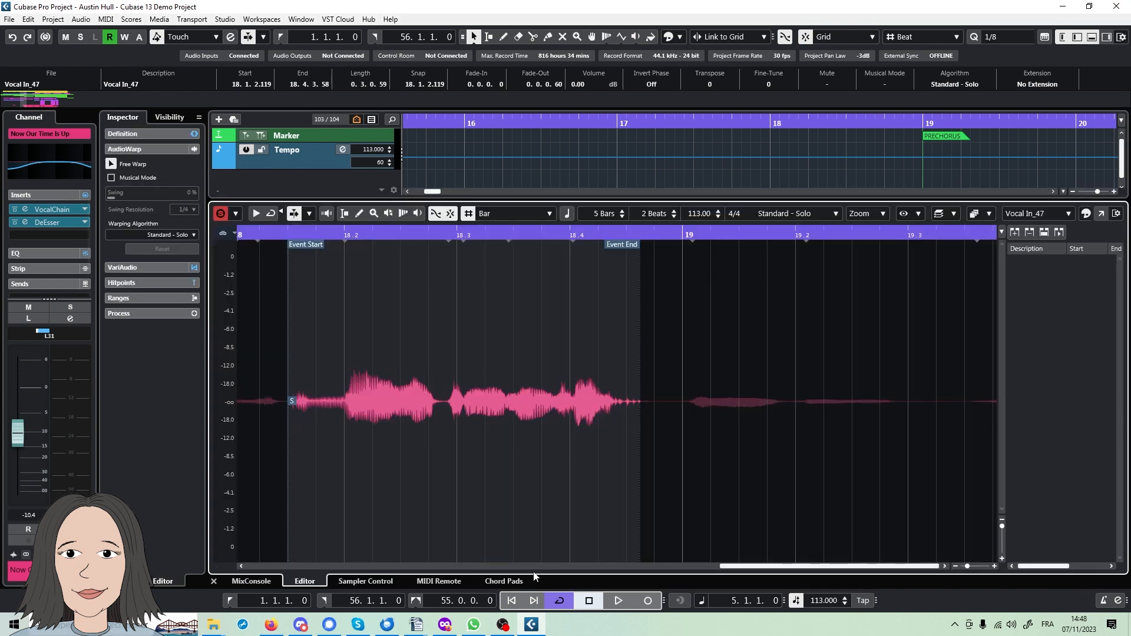
pyautogui.click(503, 582)
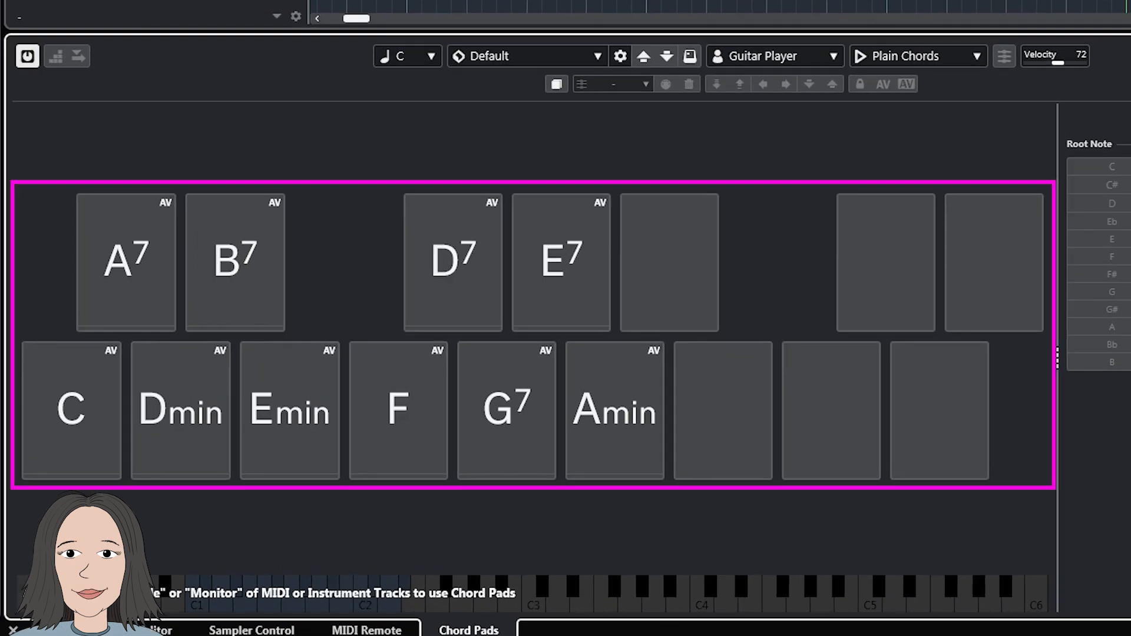
pyautogui.click(521, 62)
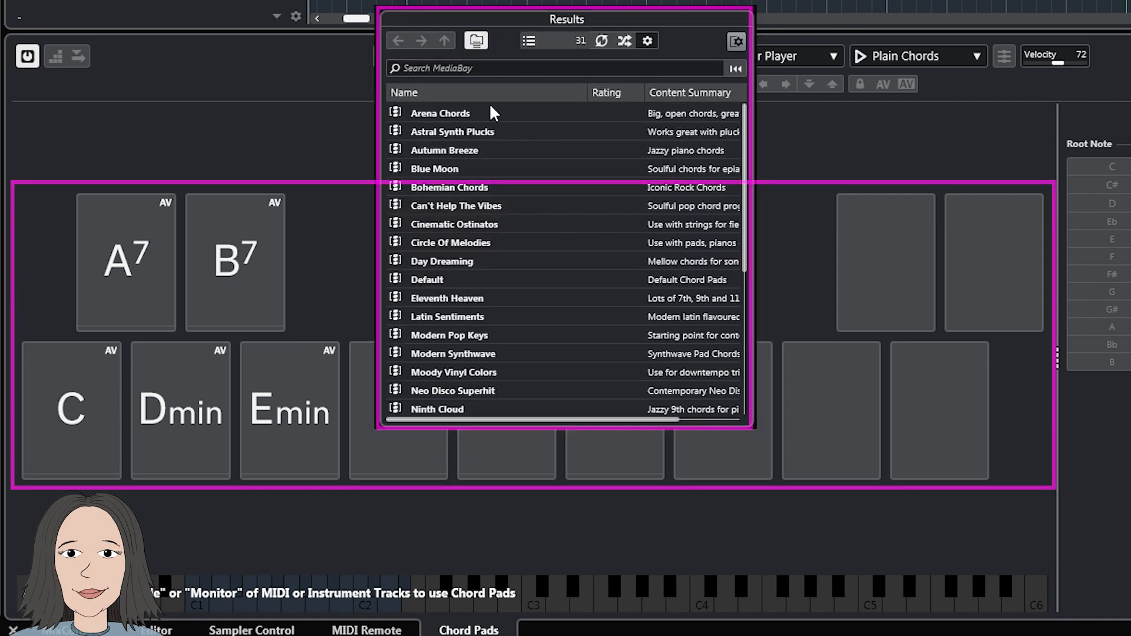
pyautogui.scroll(-5, 548, 132)
pyautogui.scroll(5, 553, 131)
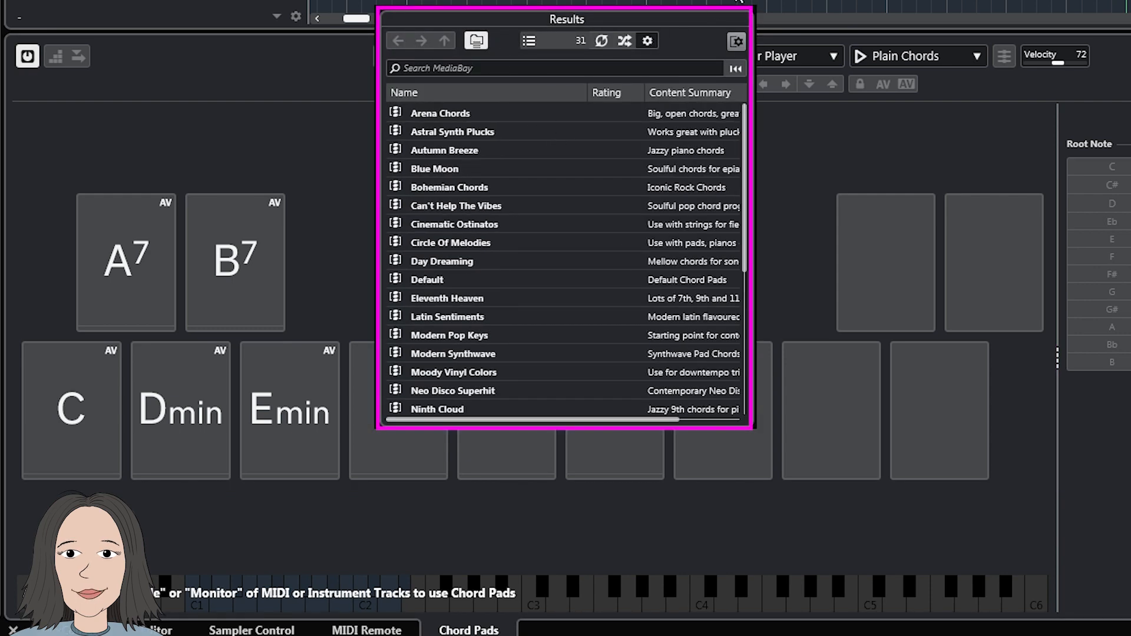
pyautogui.click(866, 35)
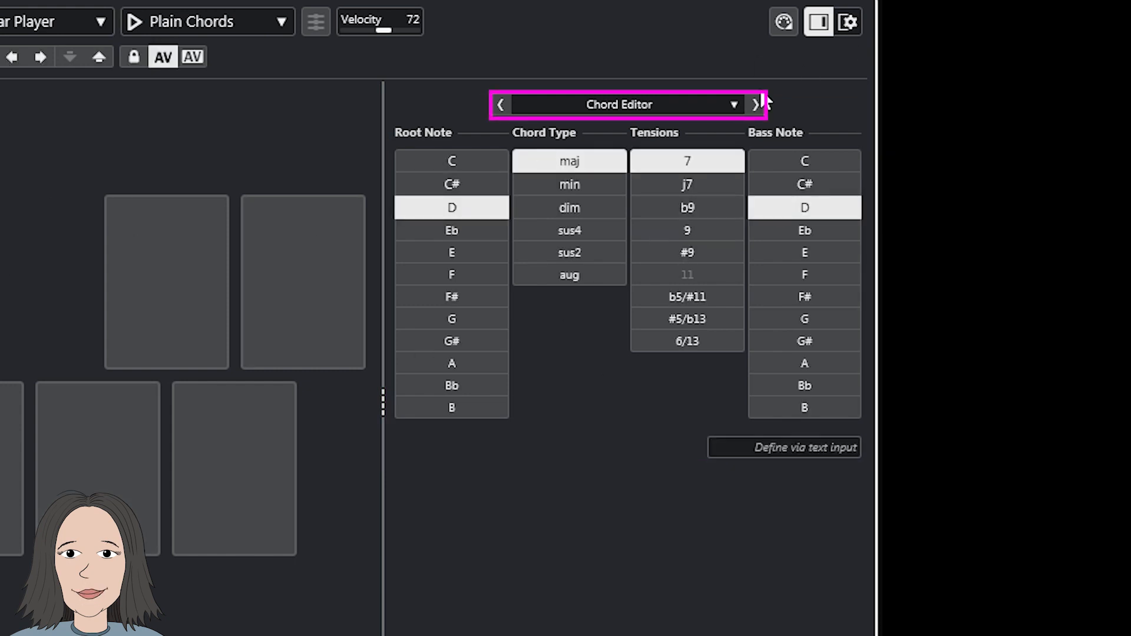
# Step: Switch the chord assistant to Circle of Fifths and on to List, using the Emin pad as the source for its suggestions
pyautogui.click(734, 104)
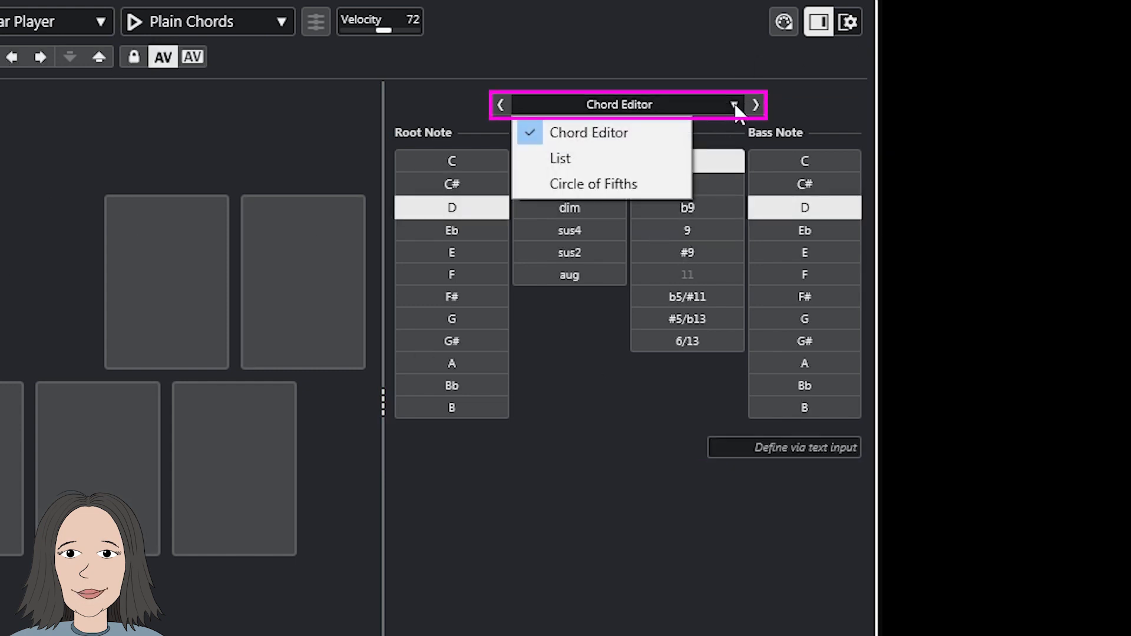
pyautogui.click(613, 186)
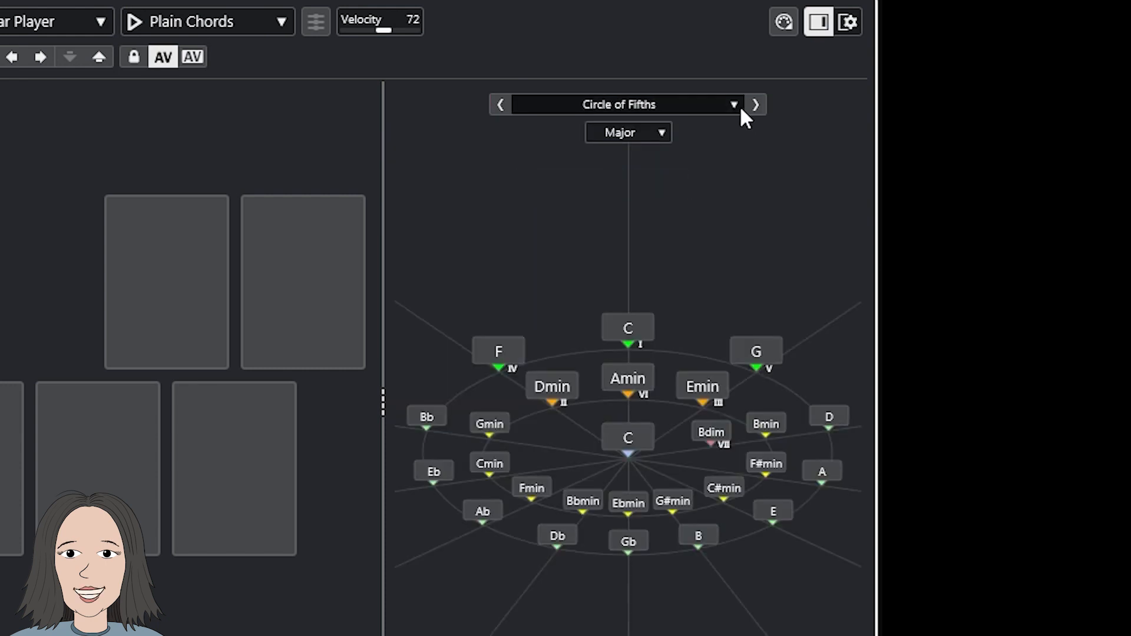
pyautogui.click(738, 106)
pyautogui.click(595, 170)
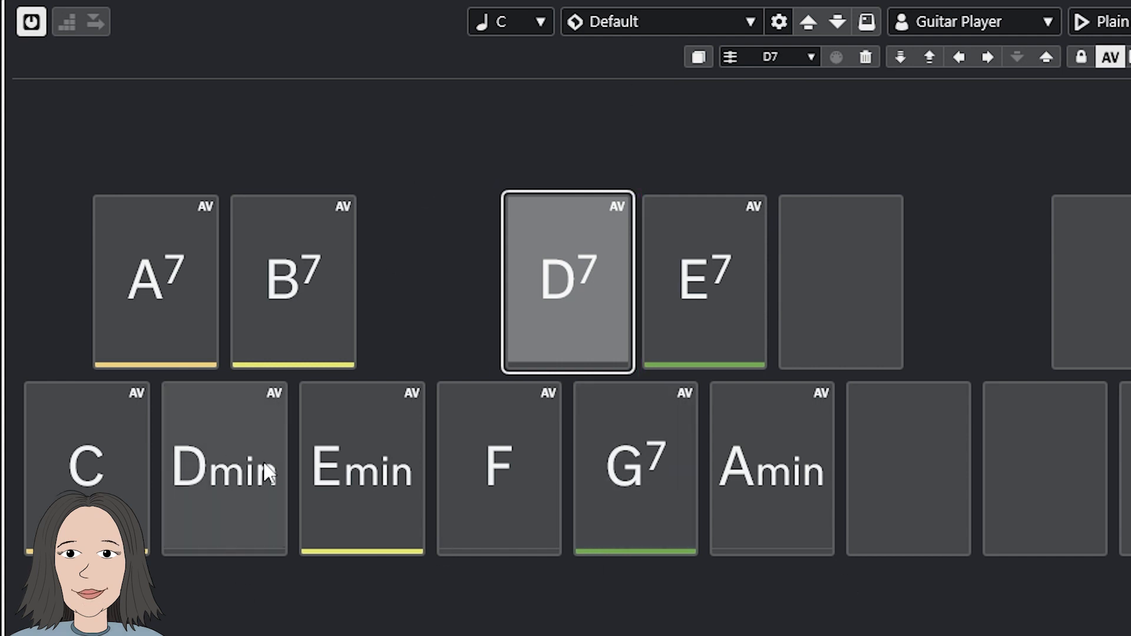
pyautogui.click(371, 480)
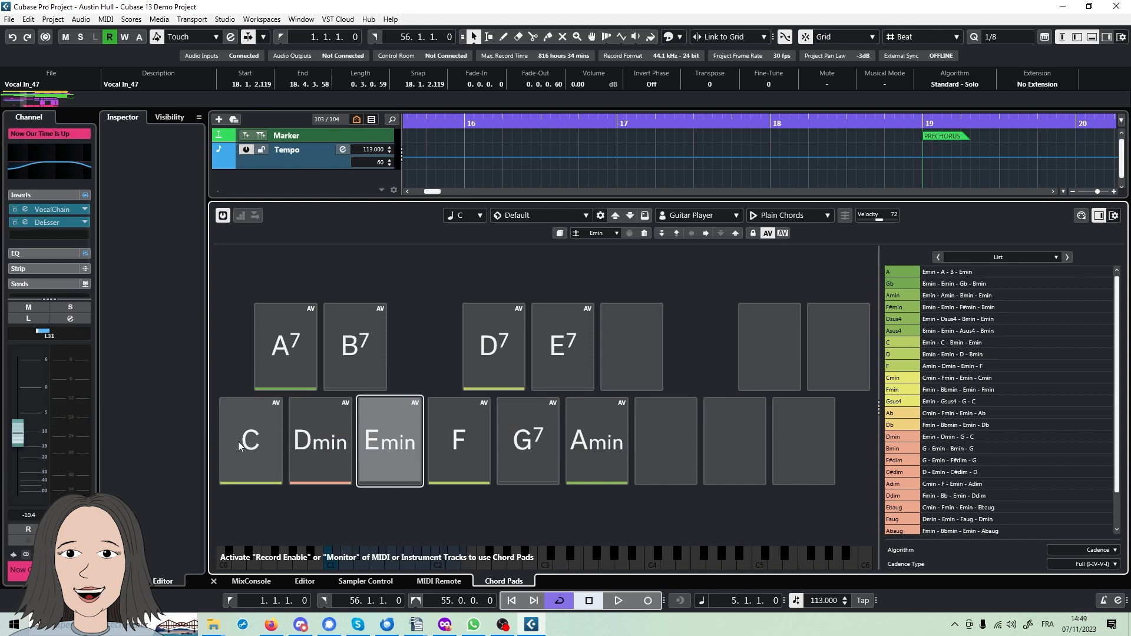
pyautogui.click(387, 437)
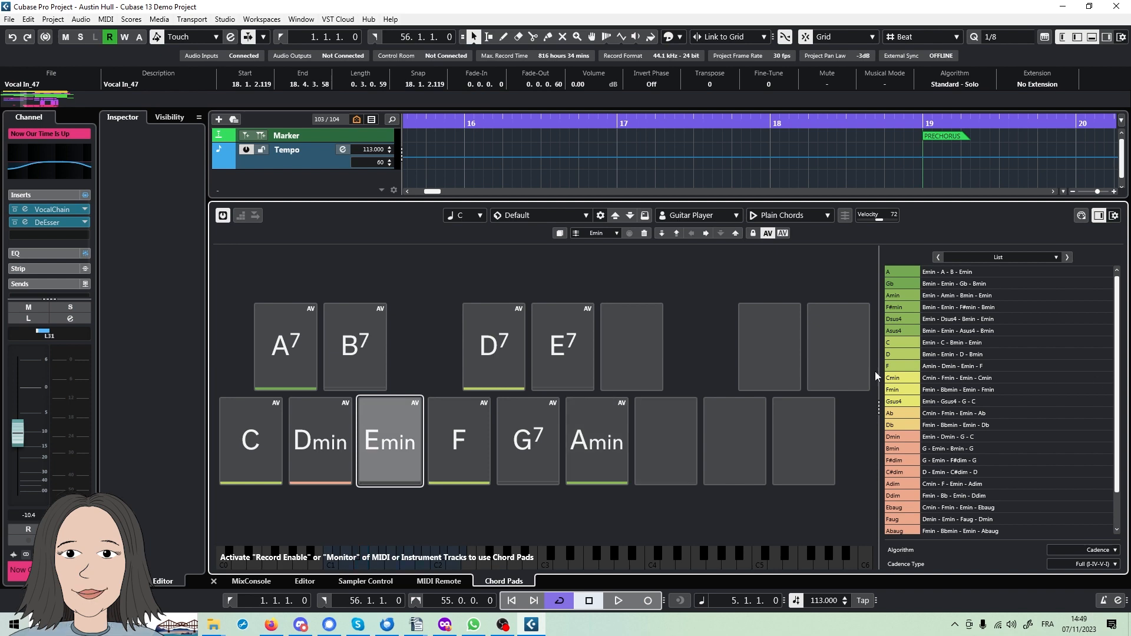